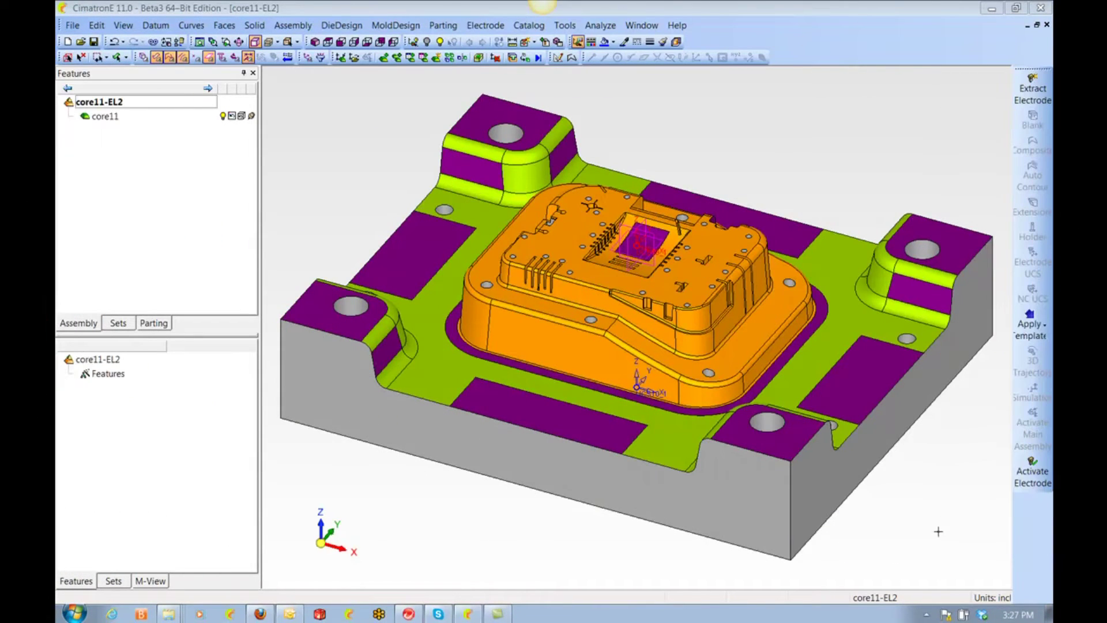
Start extracting an electrode from the upper T-shaped pocket in a top view, enlarging the rectangular boundary to enclose the whole pocket.
{"action": "left_click", "coordinate": [328, 42]}
{"action": "scroll", "coordinate": [641, 301], "scroll_direction": "up", "scroll_amount": 5}
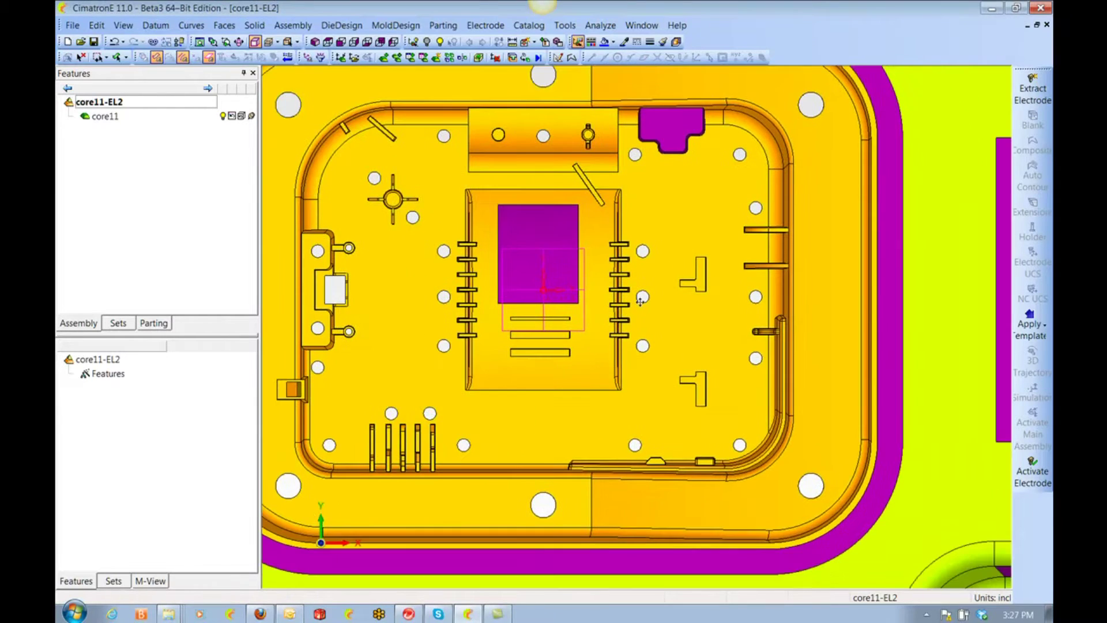
{"action": "left_click", "coordinate": [1033, 93]}
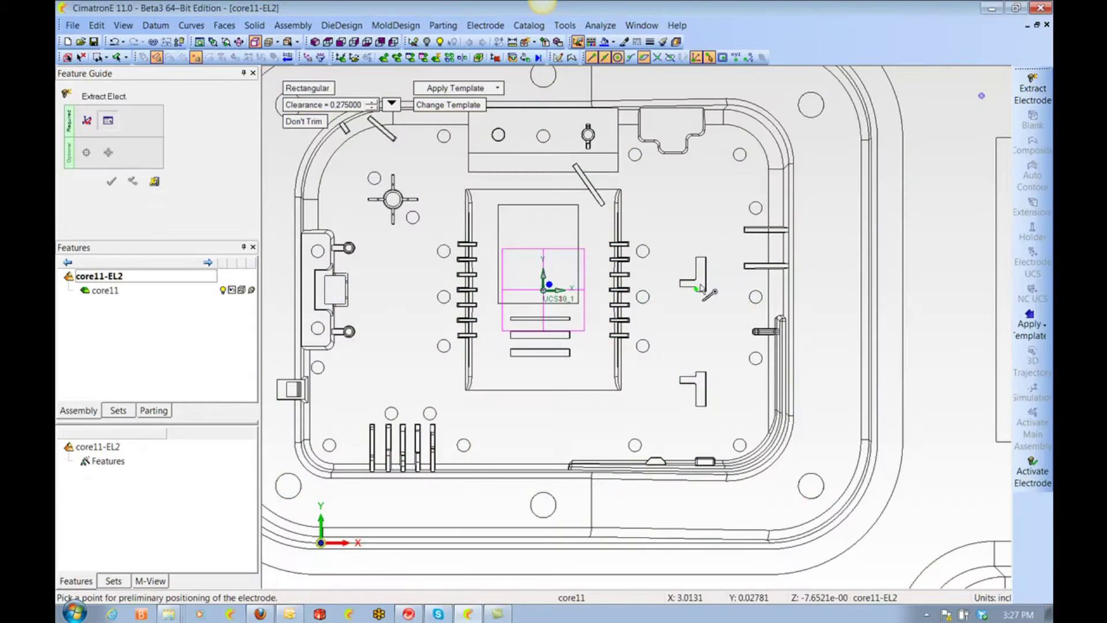
{"action": "left_click", "coordinate": [699, 283]}
{"action": "scroll", "coordinate": [695, 277], "scroll_direction": "up", "scroll_amount": 4}
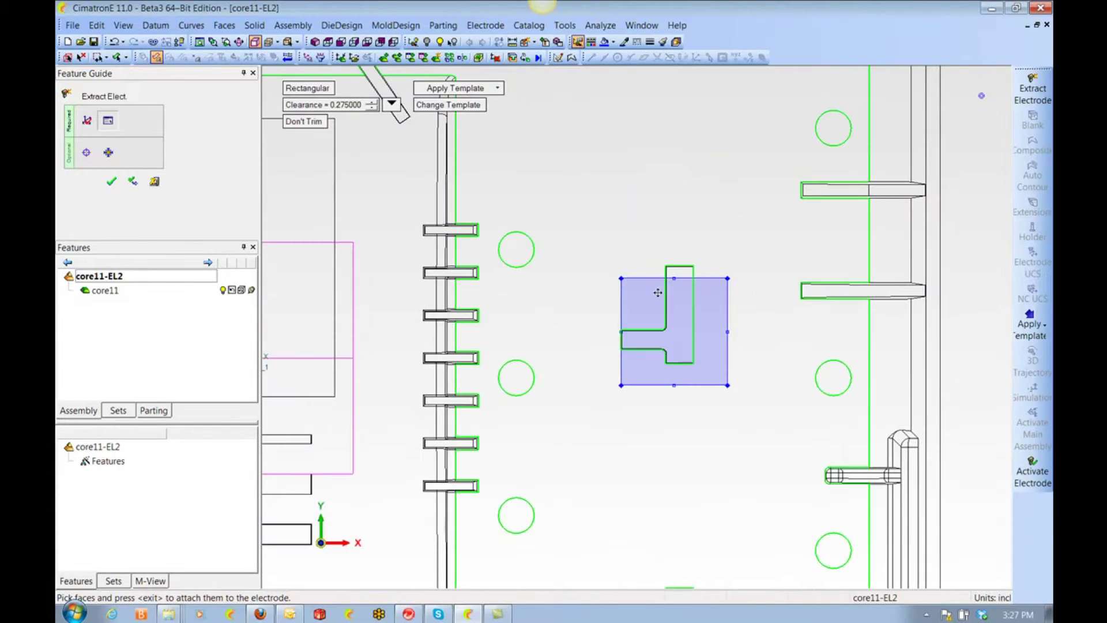
{"action": "left_click", "coordinate": [623, 281]}
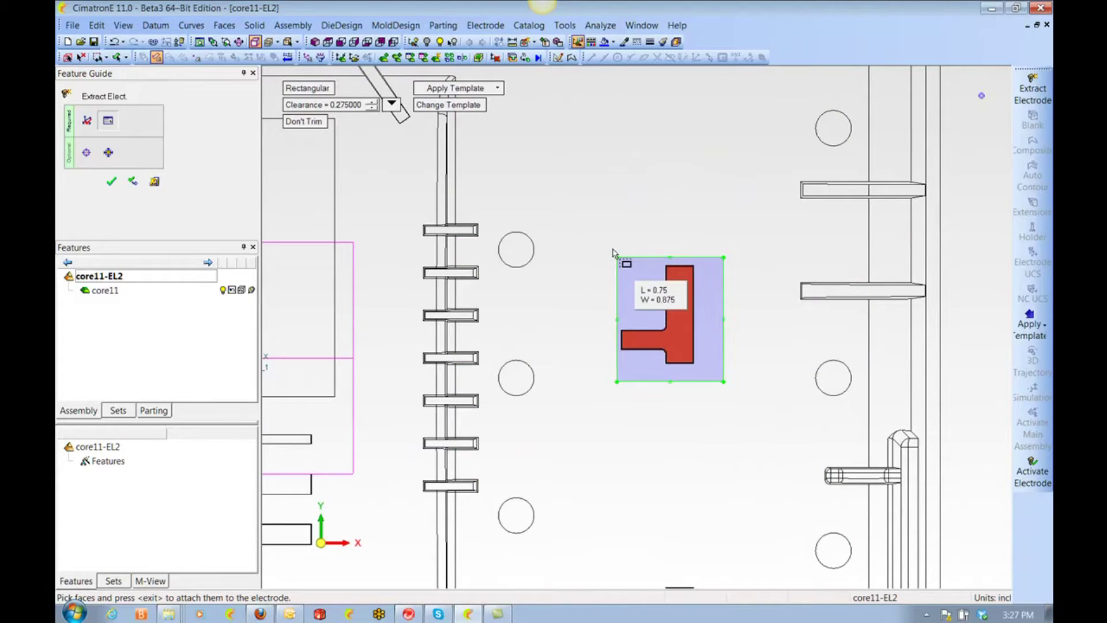
{"action": "middle_click", "coordinate": [643, 204]}
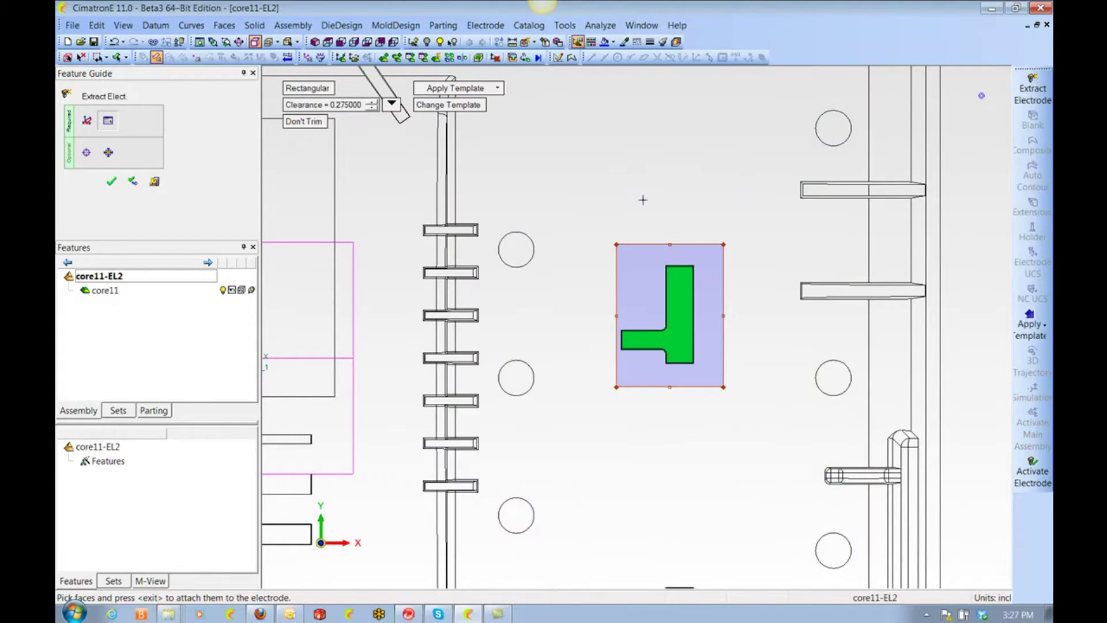
Centre the boundary on the upper T-shaped pocket's burn faces and create the electrode.
{"action": "right_click_drag", "start_coordinate": [650, 178], "coordinate": [681, 366], "text": "ctrl"}
{"action": "mouse_move", "coordinate": [681, 365]}
{"action": "left_mouse_down", "text": "ctrl"}
{"action": "mouse_move", "coordinate": [663, 244]}
{"action": "mouse_move", "coordinate": [632, 168]}
{"action": "mouse_move", "coordinate": [618, 202]}
{"action": "left_mouse_up", "text": "ctrl"}
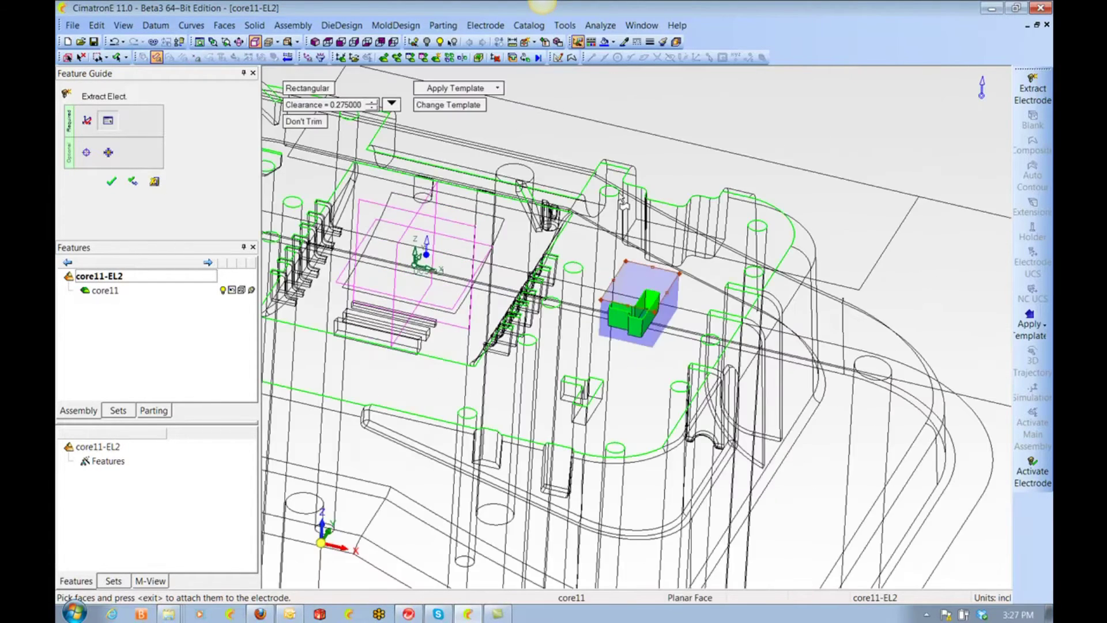
{"action": "key", "text": "ctrl+w"}
{"action": "right_click_drag", "start_coordinate": [766, 416], "coordinate": [715, 188], "text": "ctrl"}
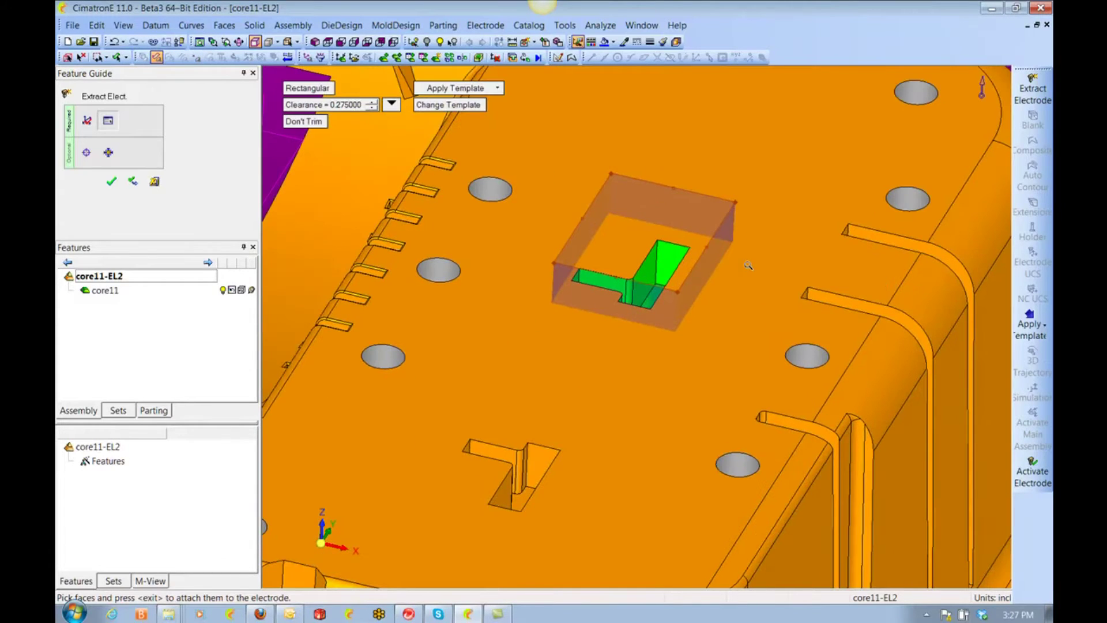
{"action": "right_click", "coordinate": [750, 252]}
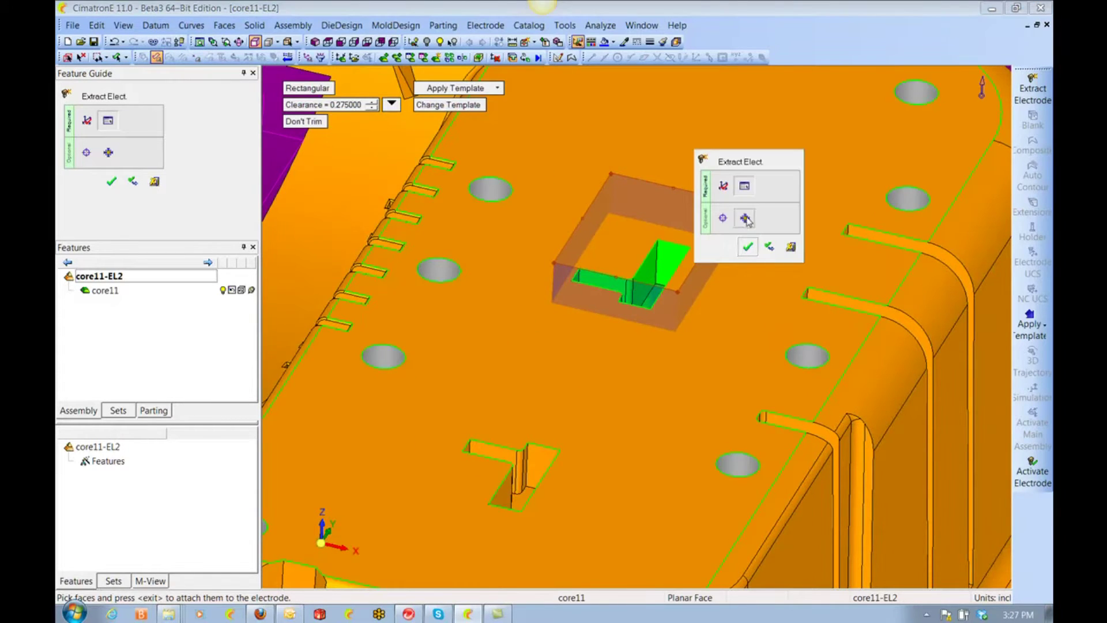
{"action": "left_click", "coordinate": [745, 219]}
{"action": "right_click", "coordinate": [752, 153]}
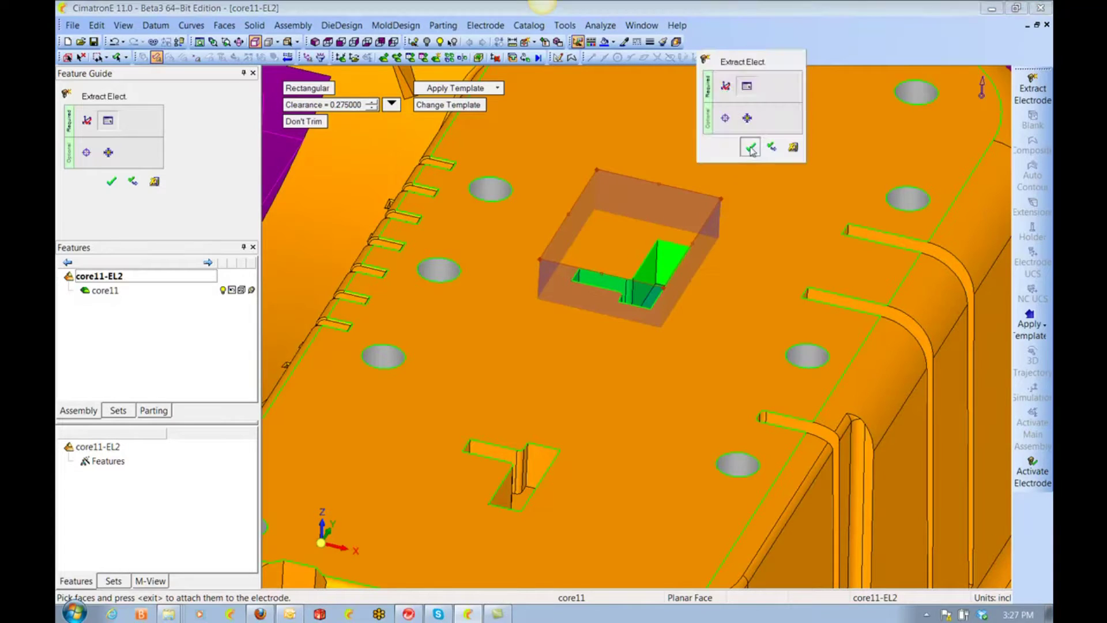
{"action": "left_click", "coordinate": [750, 147]}
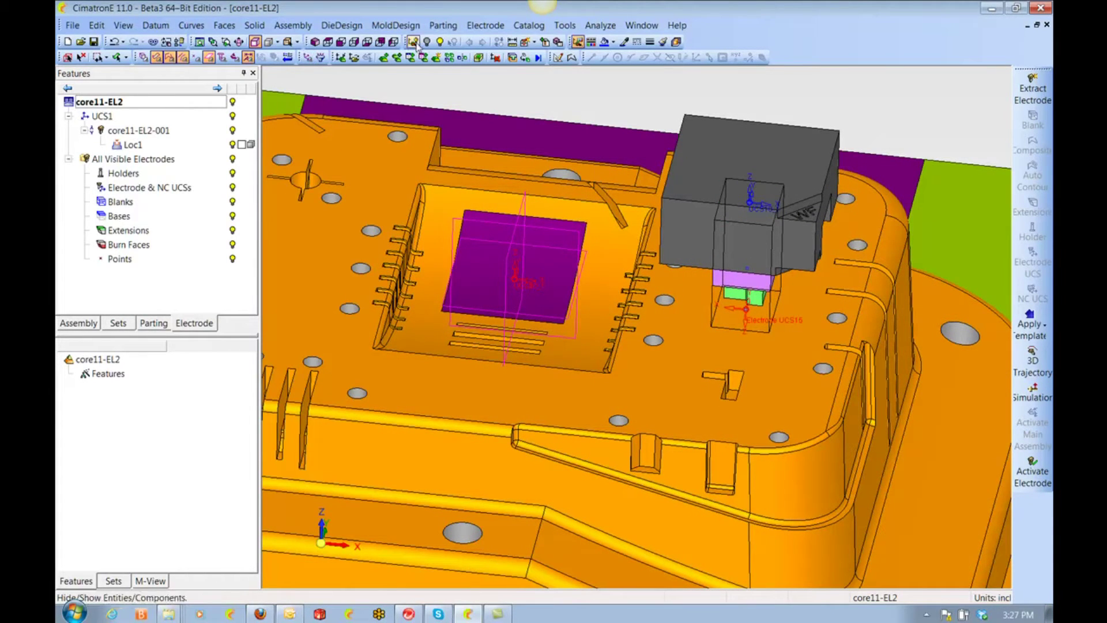
Hide the electrode core11-EL2-001 to expose the T-shaped pocket beneath it in a top view.
{"action": "left_click", "coordinate": [328, 44]}
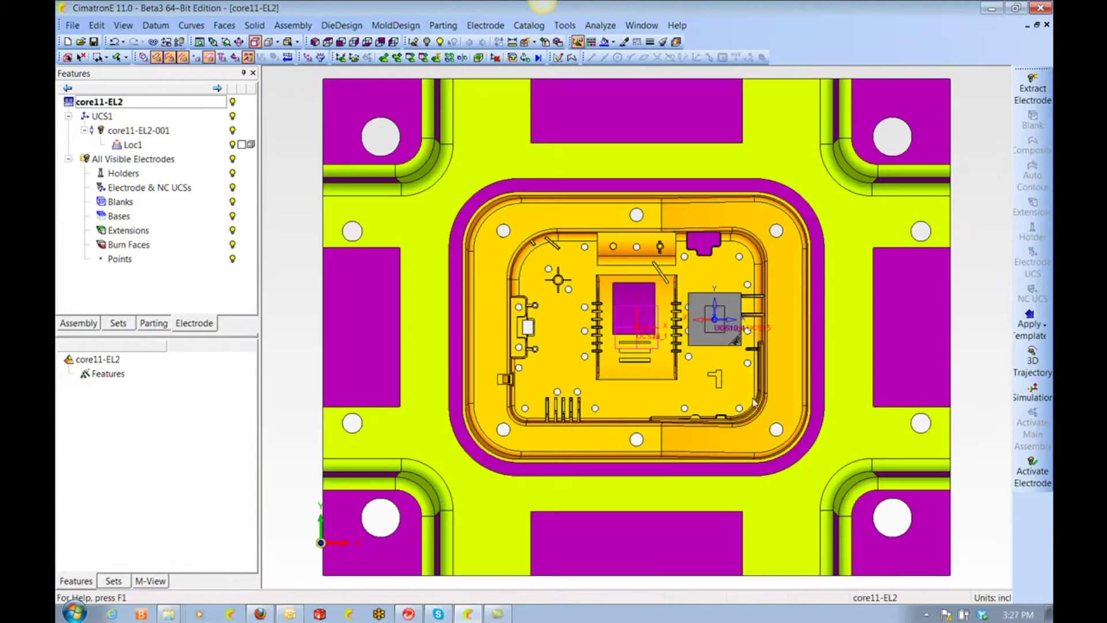
{"action": "scroll", "coordinate": [754, 402], "scroll_direction": "up", "scroll_amount": 8}
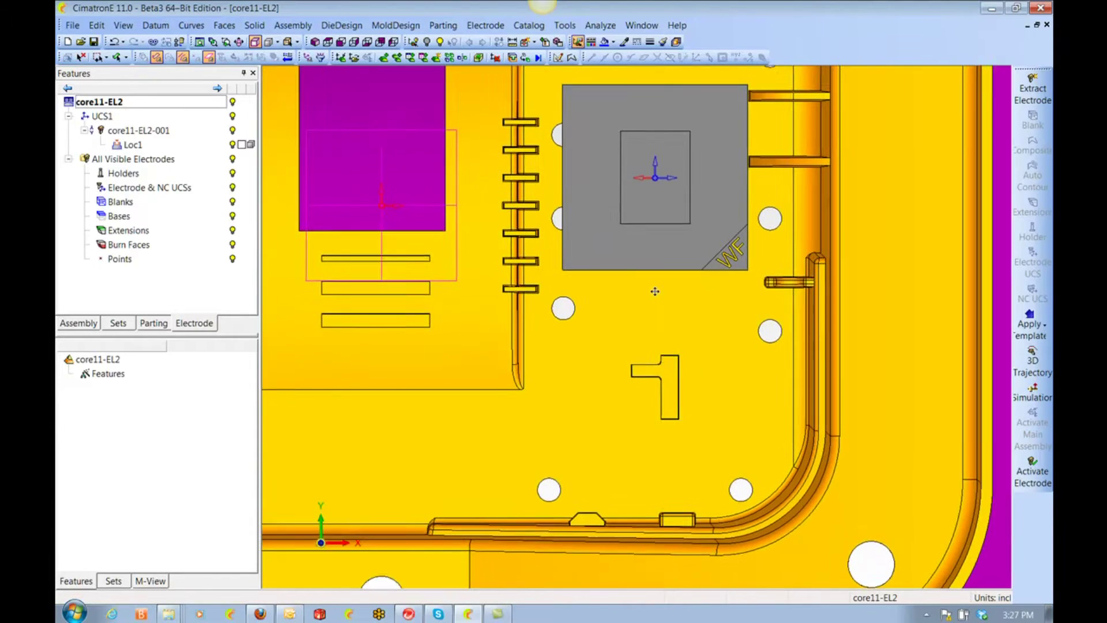
{"action": "middle_click_drag", "start_coordinate": [655, 292], "coordinate": [643, 292], "text": "ctrl"}
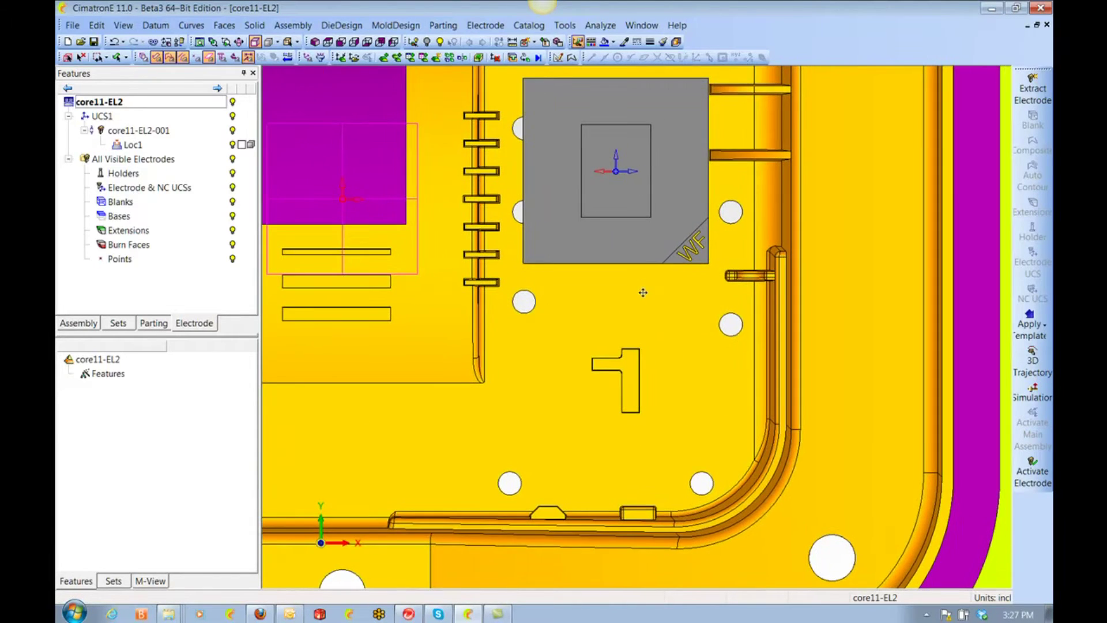
{"action": "left_click", "coordinate": [232, 131]}
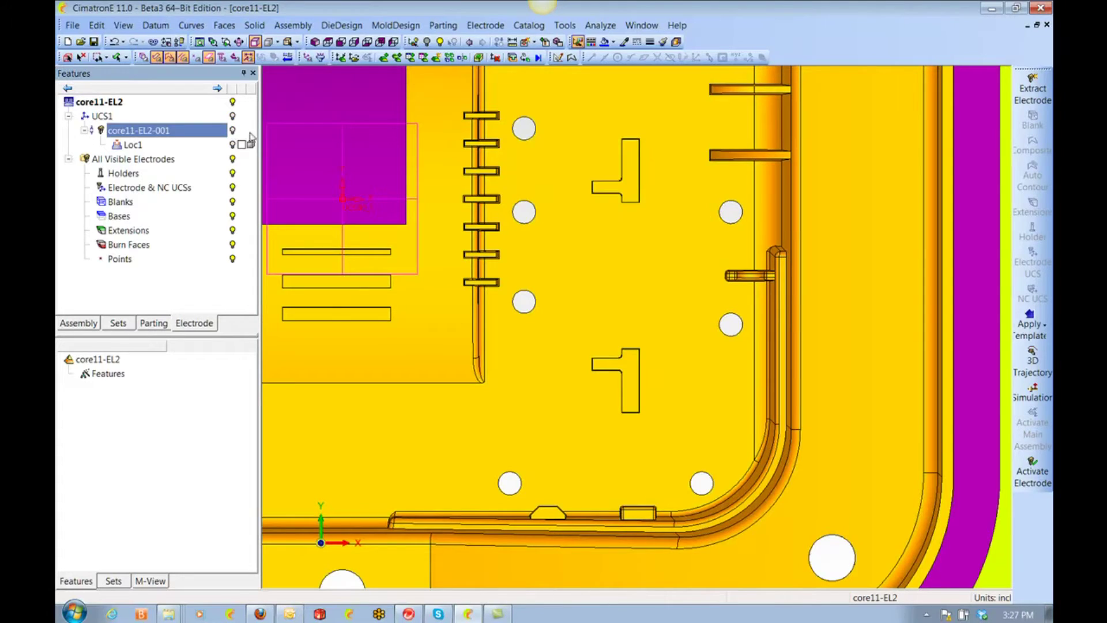
Extract an electrode from the lower T-shaped pocket, widening the rectangular boundary around it and centring it on the burn faces.
{"action": "left_click", "coordinate": [1045, 94]}
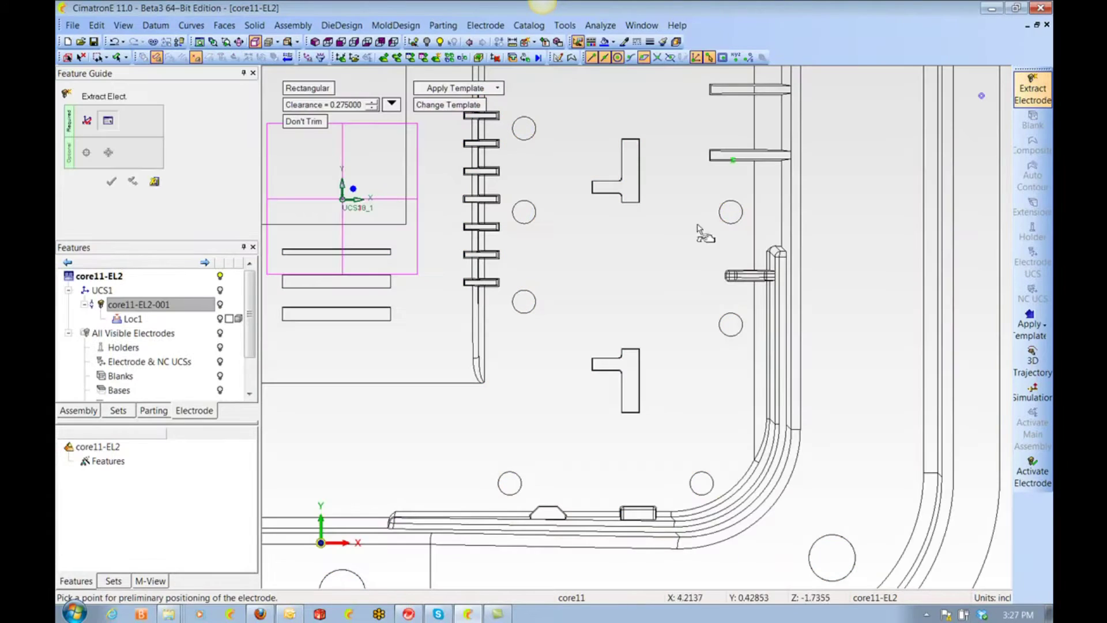
{"action": "left_click", "coordinate": [631, 385]}
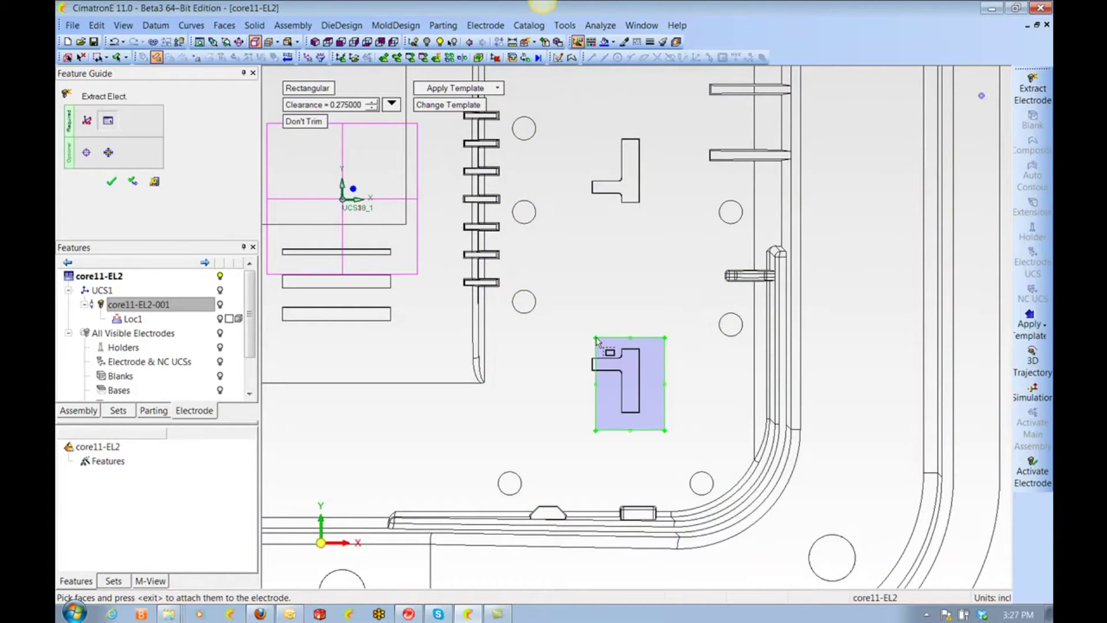
{"action": "left_click_drag", "start_coordinate": [596, 338], "coordinate": [581, 336]}
{"action": "middle_click", "coordinate": [600, 290]}
{"action": "middle_click", "coordinate": [601, 287]}
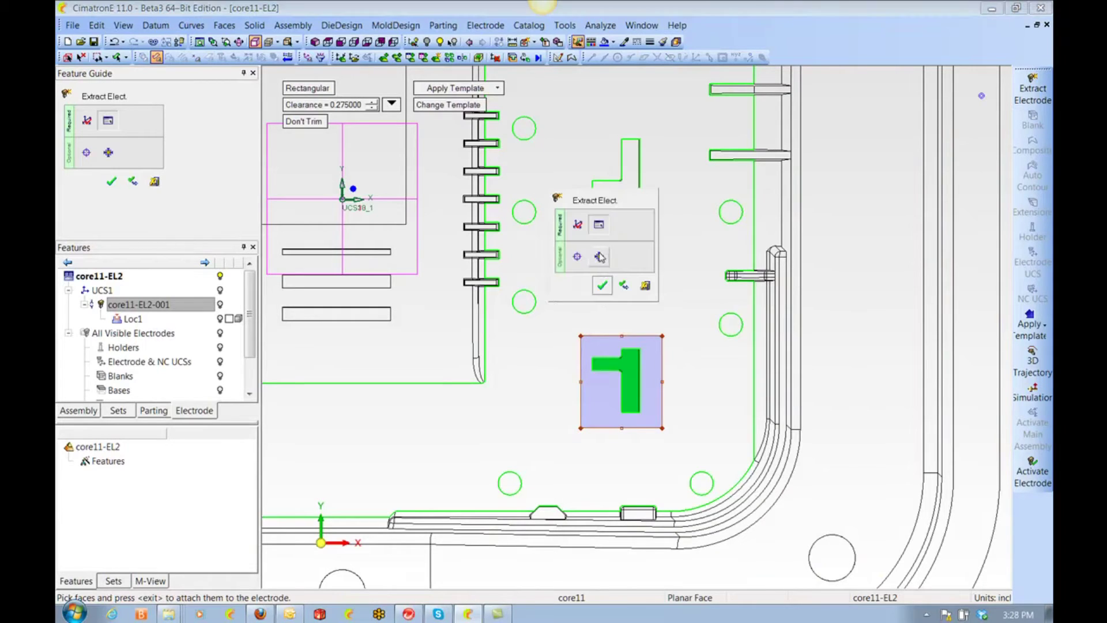
{"action": "left_click", "coordinate": [600, 256]}
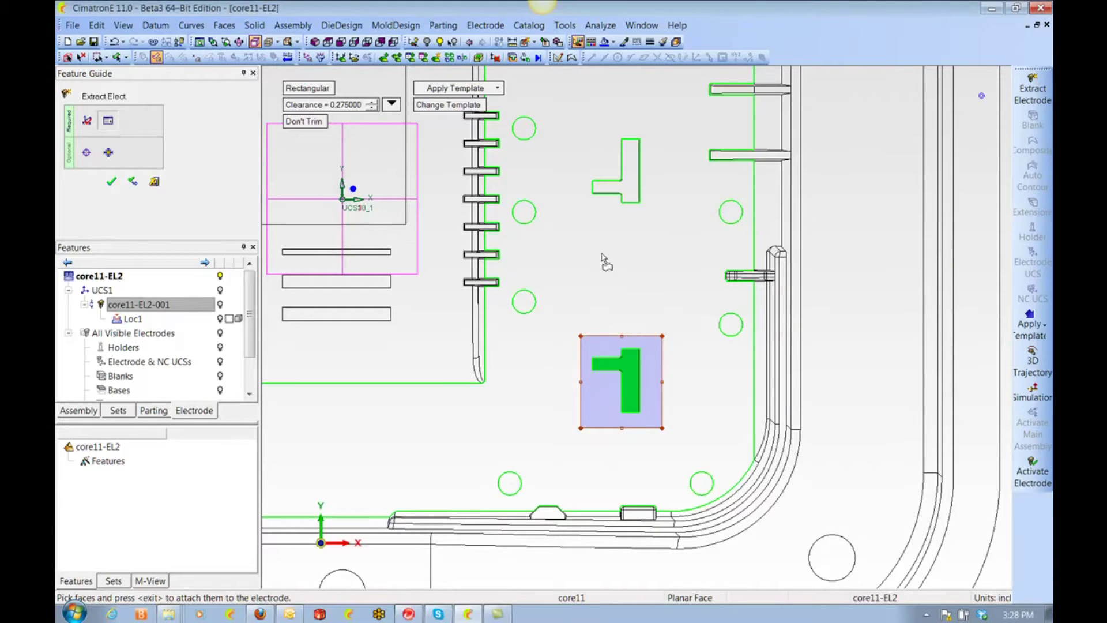
{"action": "right_click", "coordinate": [663, 227]}
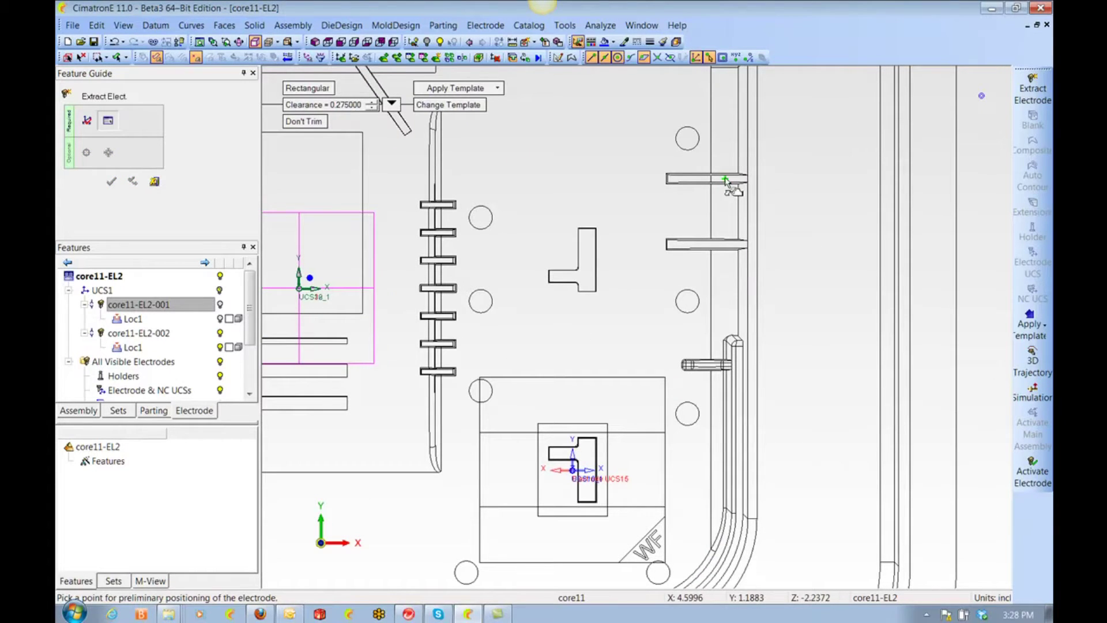
Extract an electrode from the upper rib slot near the core's right wall, extending the boundary over the full slot and fitting it.
{"action": "left_click", "coordinate": [725, 180]}
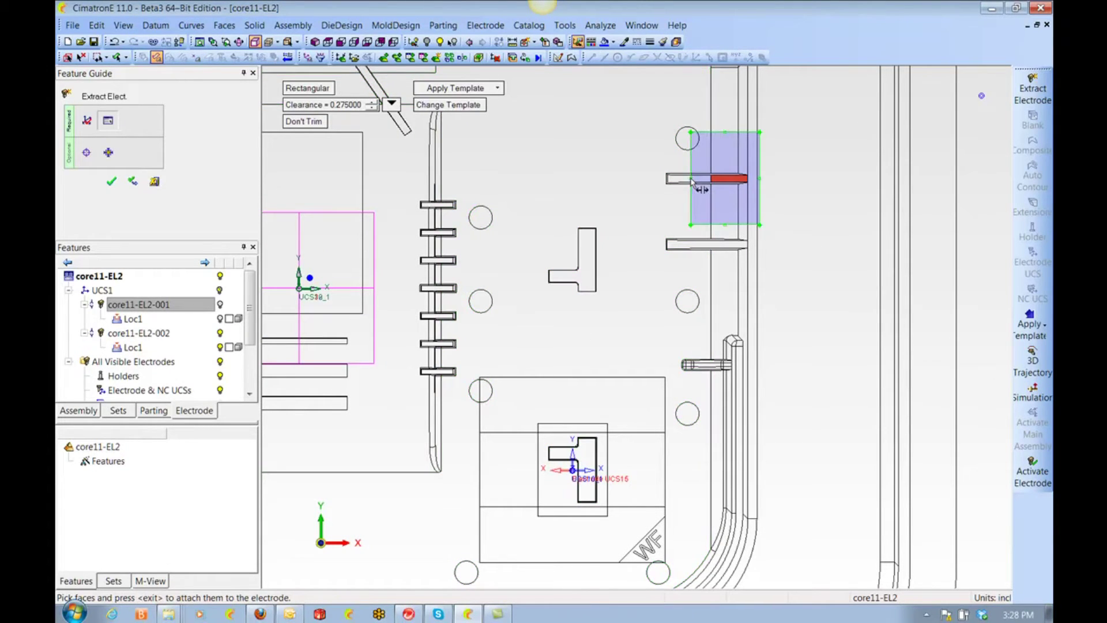
{"action": "left_click_drag", "start_coordinate": [693, 180], "coordinate": [651, 180]}
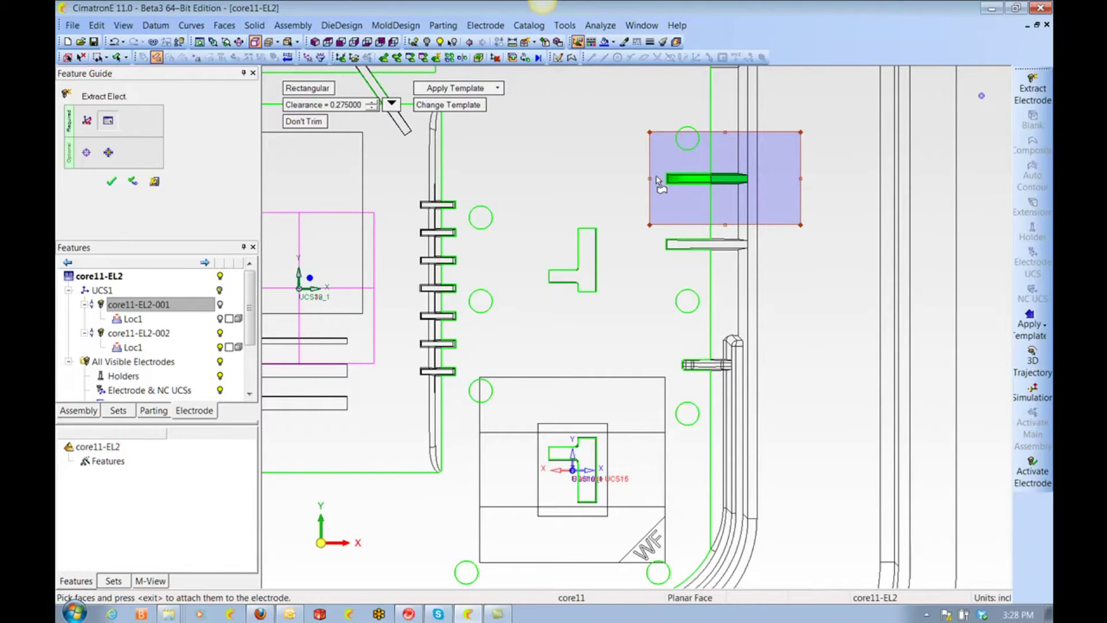
{"action": "middle_click", "coordinate": [659, 176]}
{"action": "left_click", "coordinate": [660, 148]}
{"action": "middle_click", "coordinate": [661, 149]}
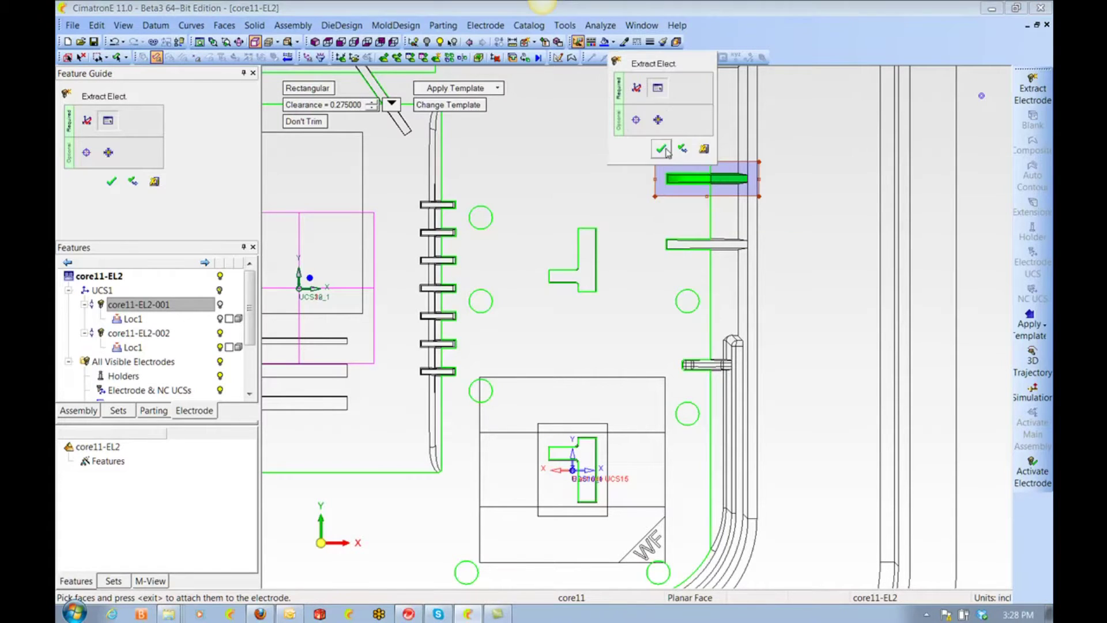
{"action": "left_click", "coordinate": [682, 149]}
Extract an electrode from the second rib slot just below it, extending and centring the boundary over the slot.
{"action": "middle_click", "coordinate": [721, 272]}
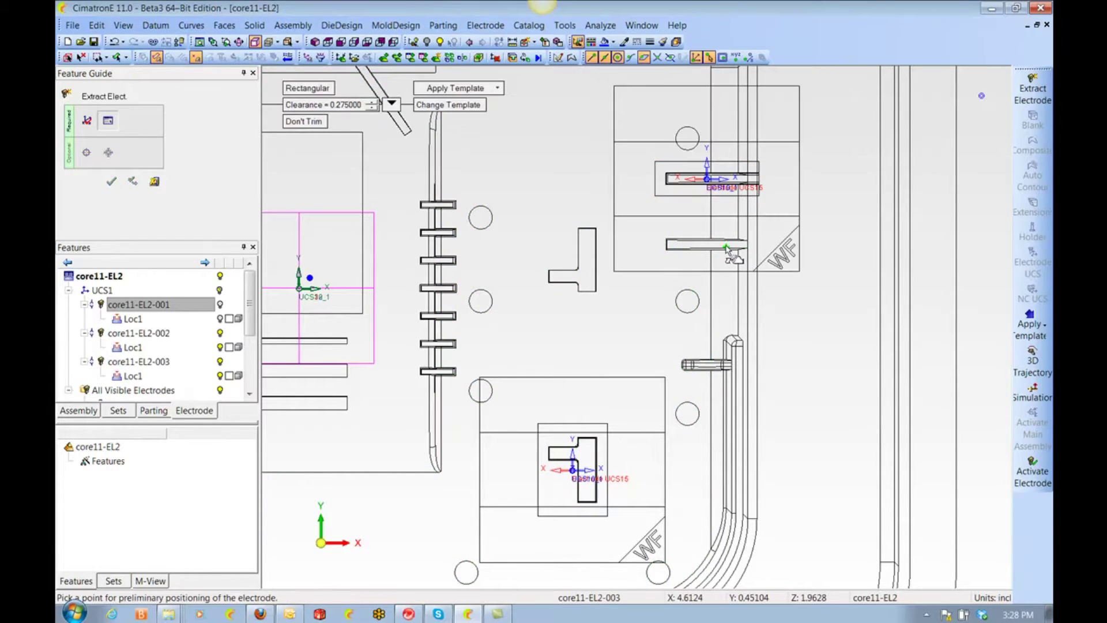
{"action": "left_click", "coordinate": [727, 249]}
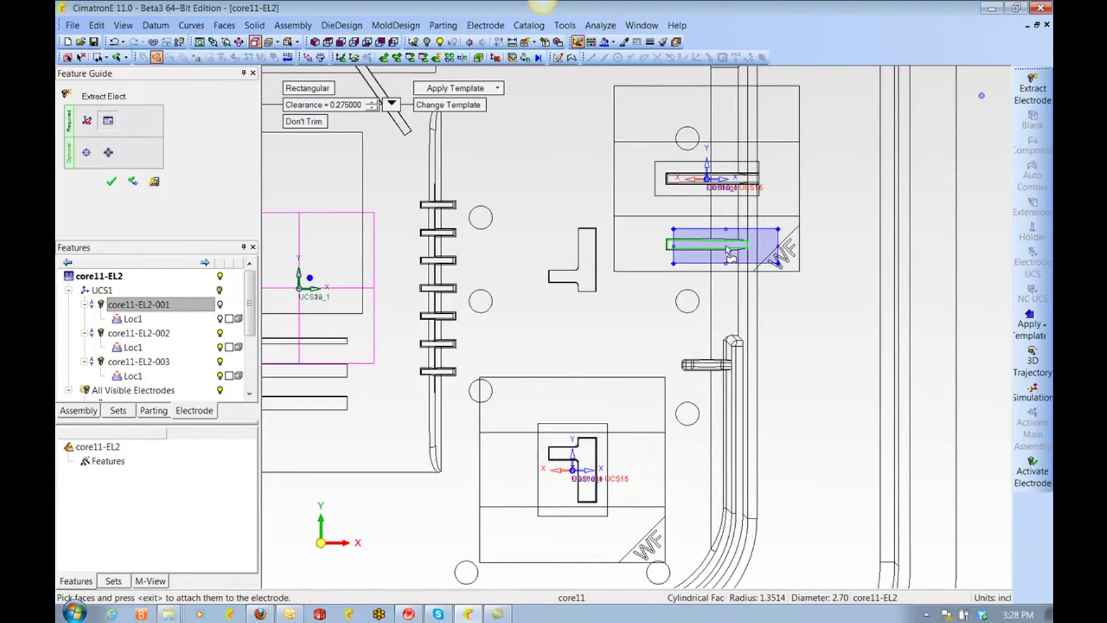
{"action": "left_click", "coordinate": [672, 247]}
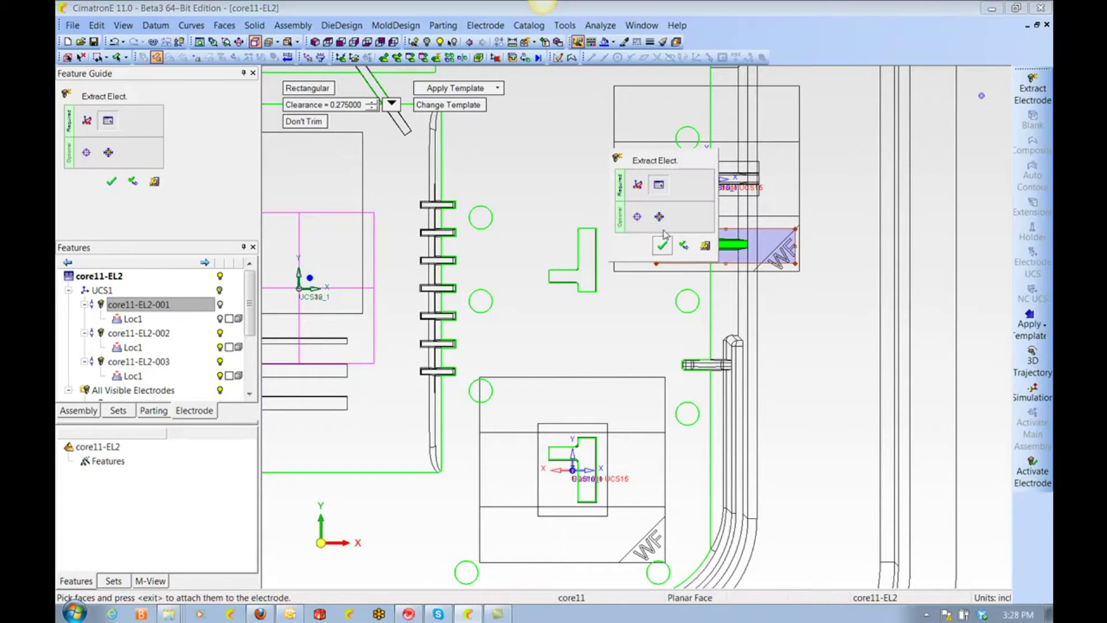
{"action": "left_click", "coordinate": [662, 245]}
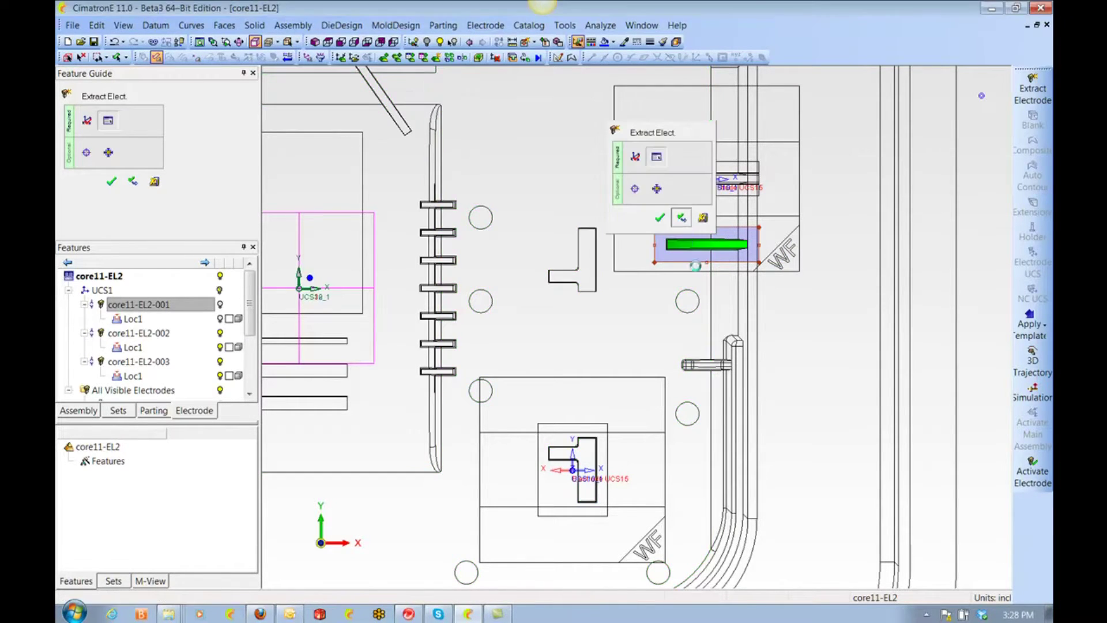
Extract an electrode from the short rounded rib slot at the end of the curved rib, centring the boundary on its faces.
{"action": "middle_click_drag", "start_coordinate": [709, 328], "coordinate": [664, 212], "text": "ctrl"}
{"action": "right_click_drag", "start_coordinate": [664, 213], "coordinate": [694, 204], "text": "ctrl"}
{"action": "left_click", "coordinate": [694, 200]}
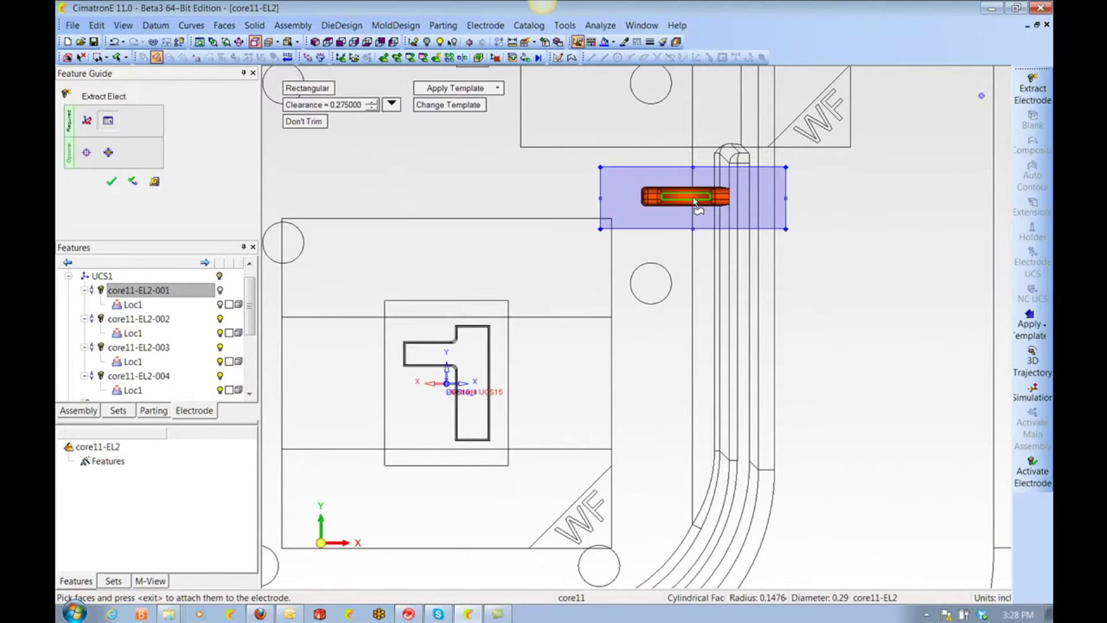
{"action": "middle_click", "coordinate": [694, 201]}
{"action": "middle_click", "coordinate": [695, 201]}
{"action": "left_click", "coordinate": [691, 173]}
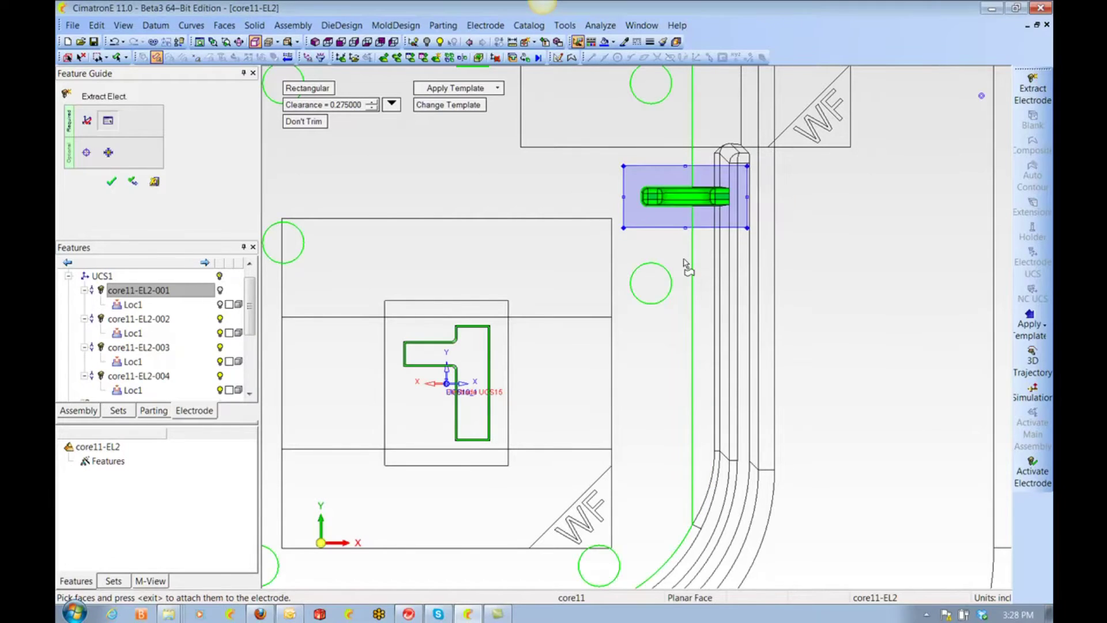
{"action": "right_click", "coordinate": [686, 265]}
{"action": "left_click", "coordinate": [705, 259]}
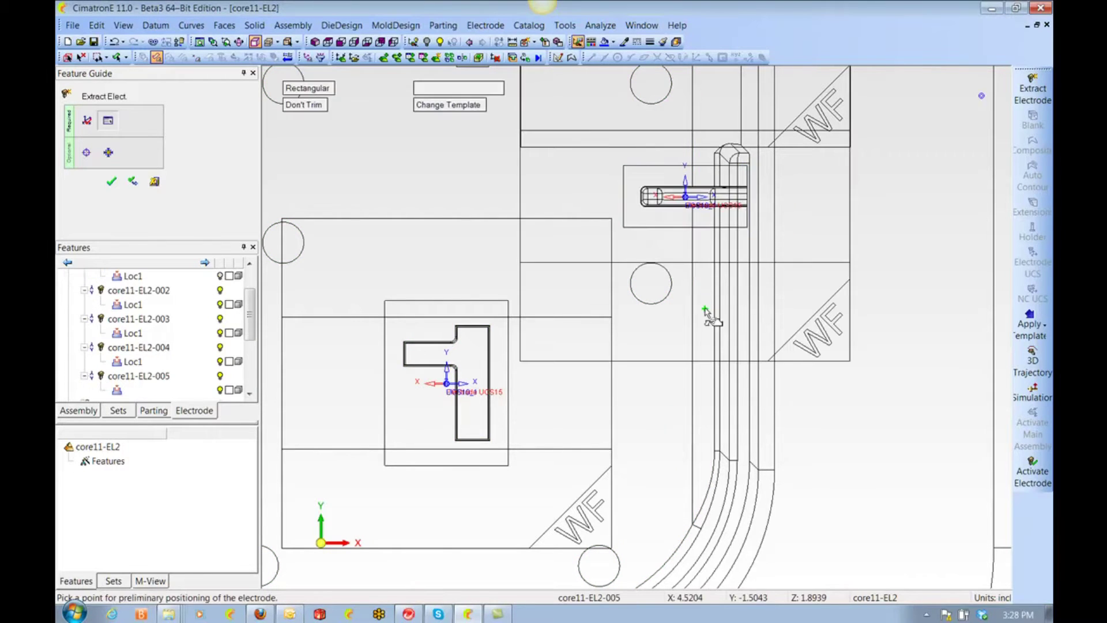
Extract an electrode from the rounded rectangular pocket along the core's lower edge, centring the boundary on its faces.
{"action": "middle_click_drag", "start_coordinate": [527, 548], "coordinate": [728, 203], "text": "ctrl"}
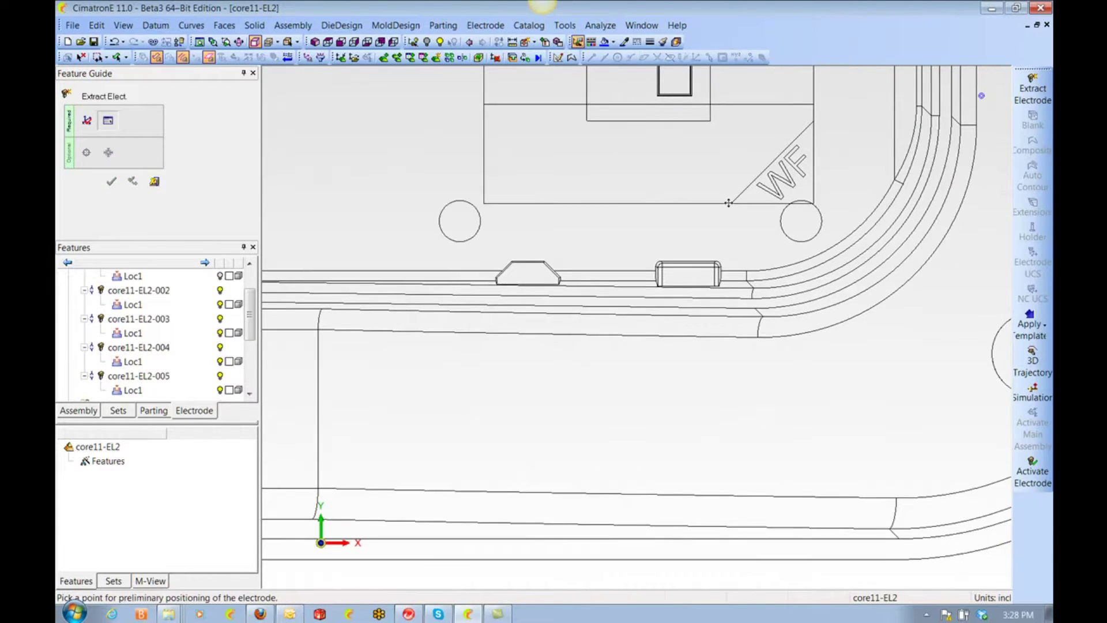
{"action": "left_click", "coordinate": [687, 279]}
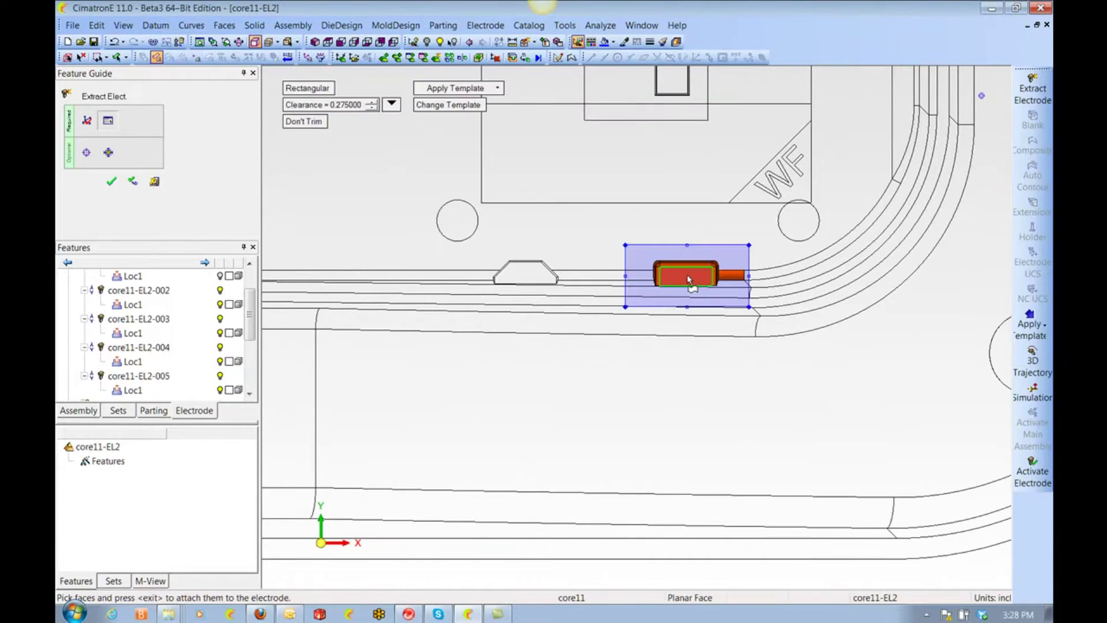
{"action": "middle_click", "coordinate": [720, 223]}
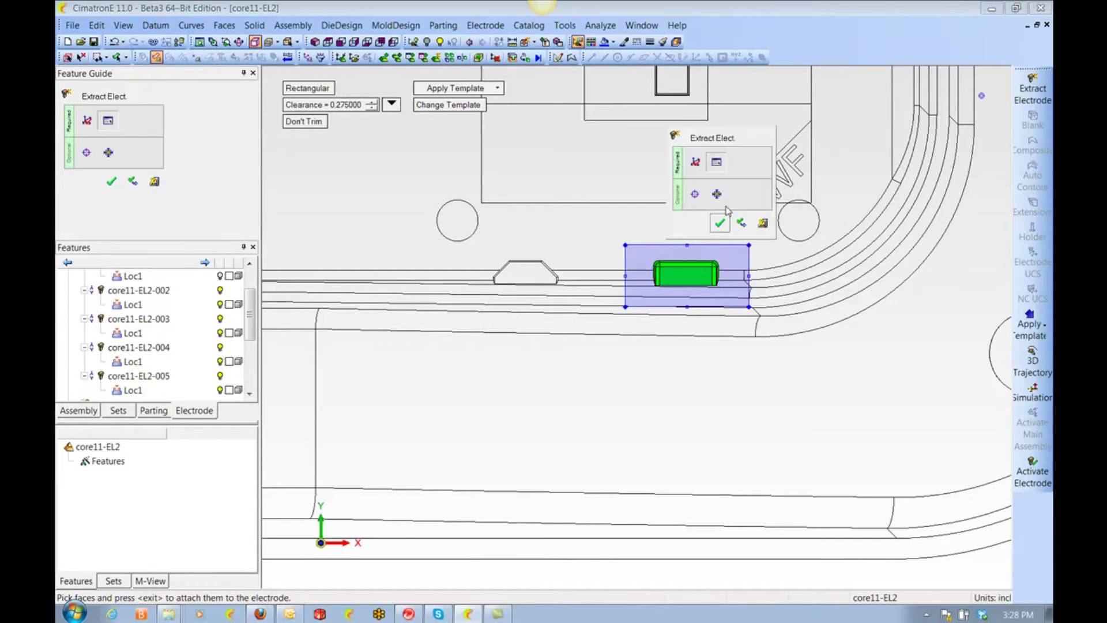
{"action": "left_click", "coordinate": [720, 195]}
{"action": "middle_click", "coordinate": [721, 195]}
{"action": "left_click", "coordinate": [743, 195]}
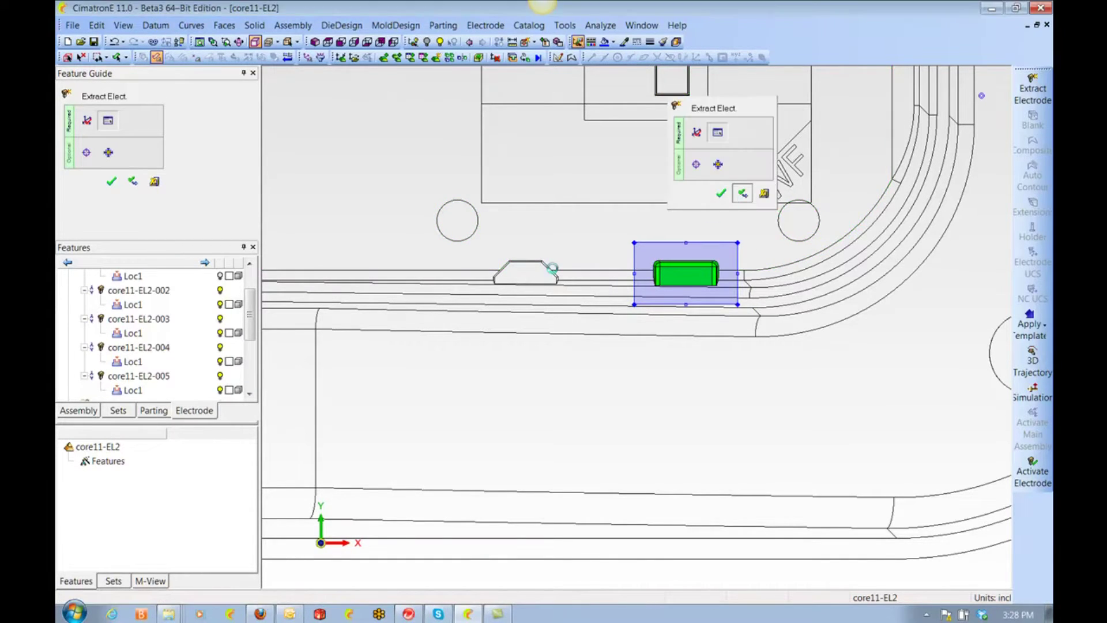
Extract an electrode from the trapezoidal pocket beside the rounded rectangular one on the lower edge, centring the boundary on its faces.
{"action": "left_click", "coordinate": [532, 280]}
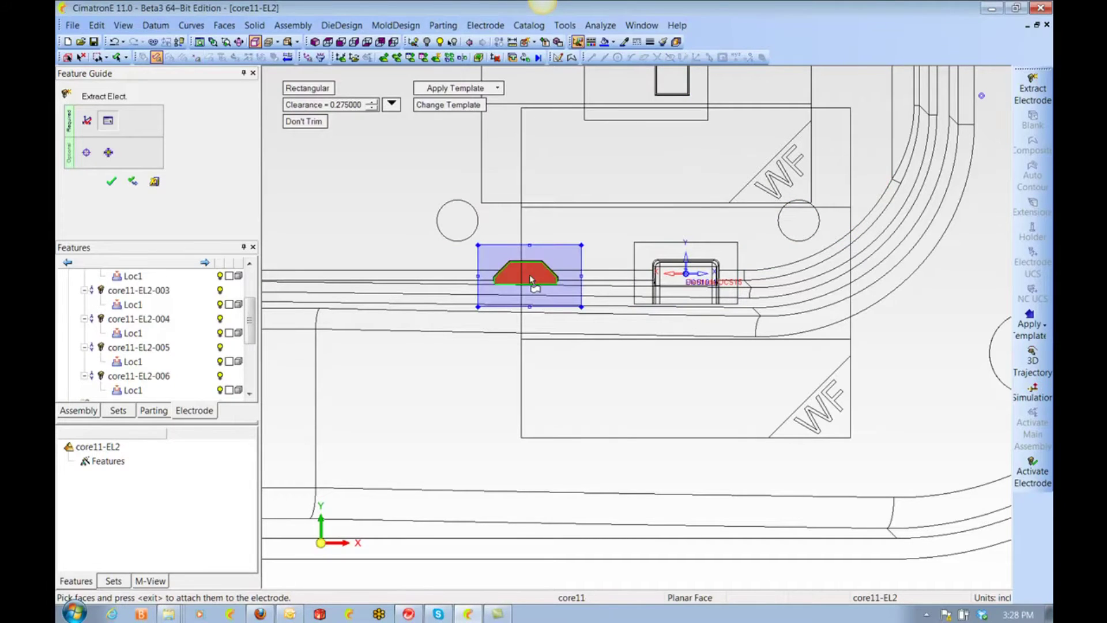
{"action": "middle_click", "coordinate": [531, 278]}
{"action": "left_click", "coordinate": [529, 248]}
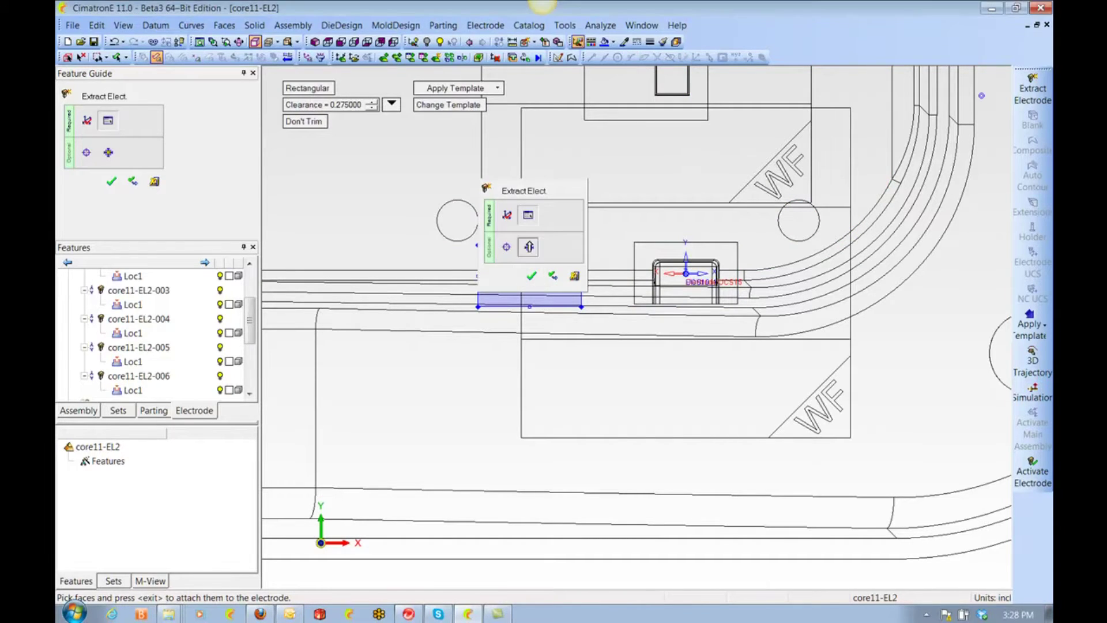
{"action": "middle_click", "coordinate": [611, 244]}
{"action": "left_click", "coordinate": [630, 243]}
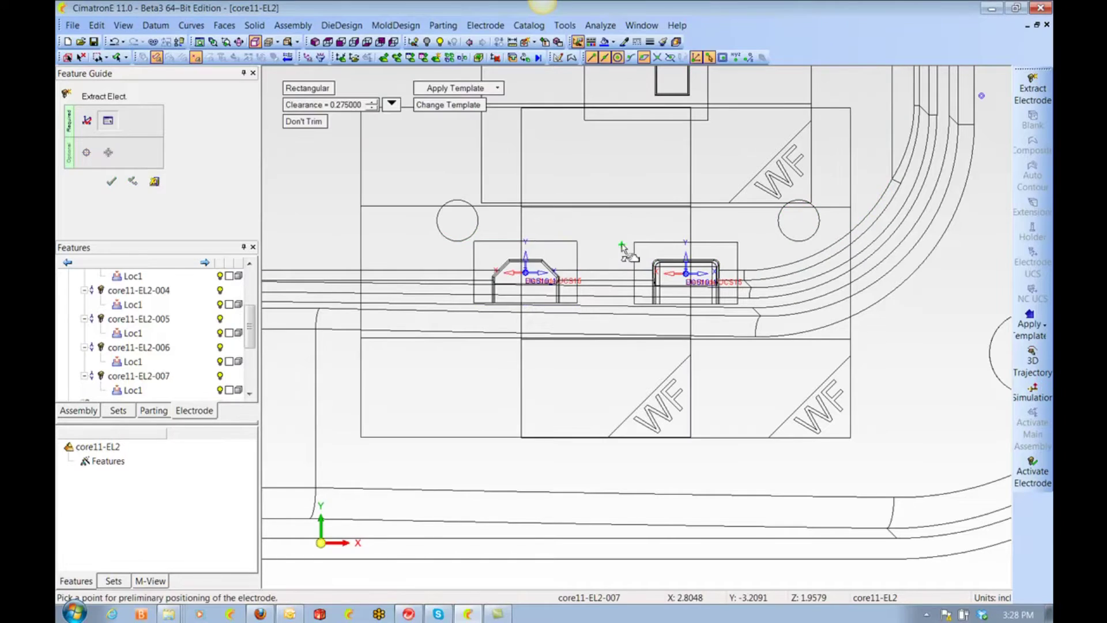
Extract one electrode for the five parallel vertical rib slots at the core's lower-left edge, extending and centring the boundary over all five.
{"action": "right_click_drag", "start_coordinate": [631, 250], "coordinate": [682, 496], "text": "ctrl"}
{"action": "middle_click_drag", "start_coordinate": [368, 386], "coordinate": [693, 382], "text": "ctrl"}
{"action": "scroll", "coordinate": [640, 324], "scroll_direction": "up", "scroll_amount": 3}
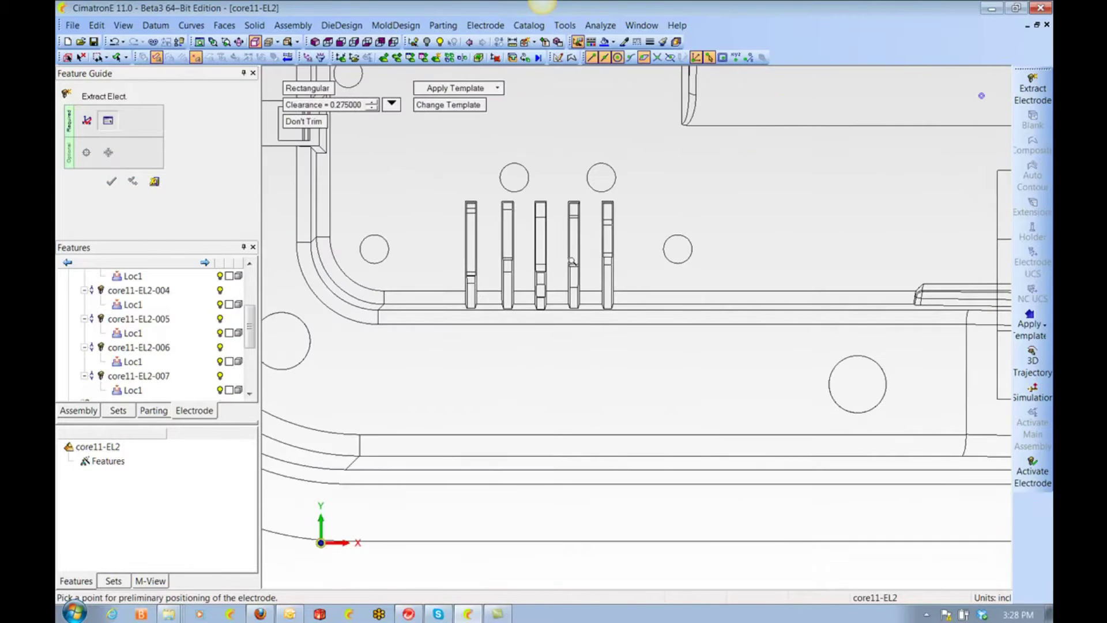
{"action": "left_click", "coordinate": [556, 269]}
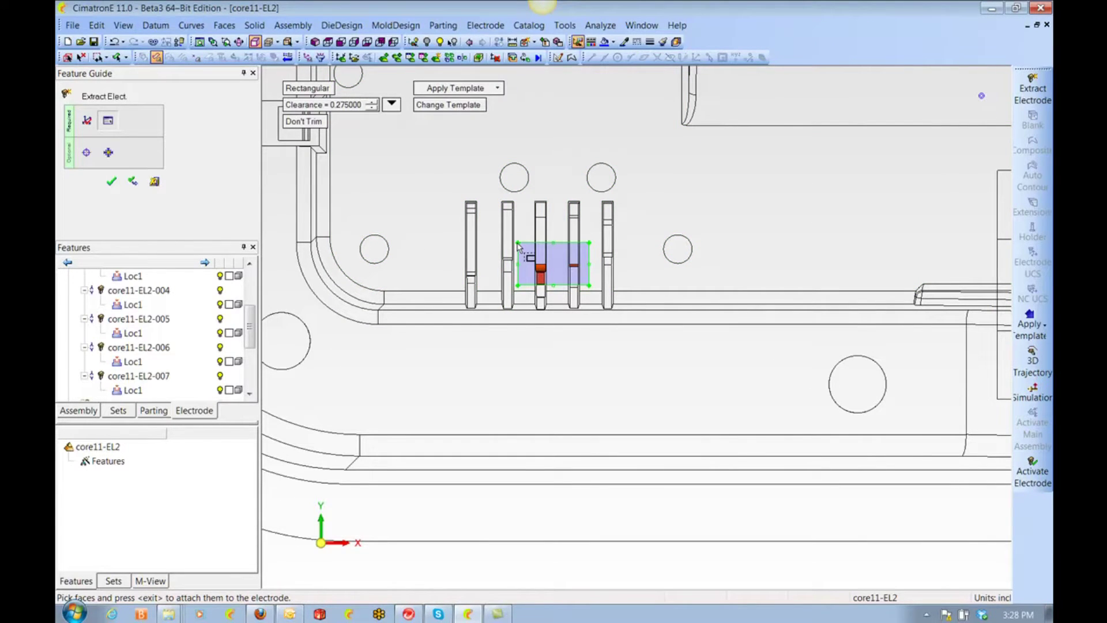
{"action": "left_click_drag", "start_coordinate": [518, 244], "coordinate": [458, 198]}
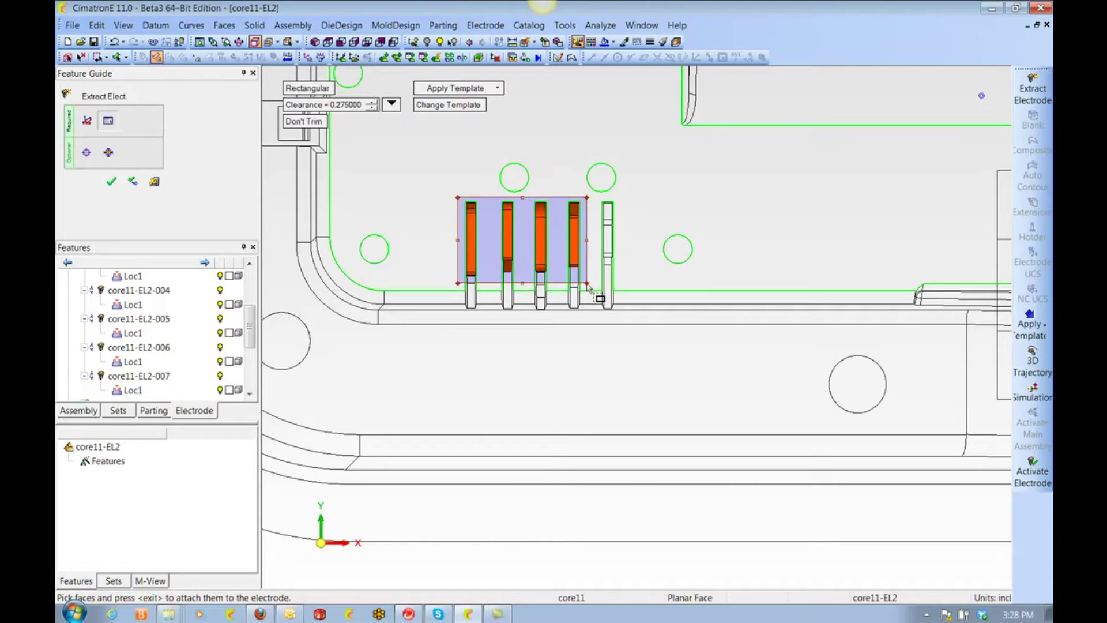
{"action": "left_click_drag", "start_coordinate": [588, 283], "coordinate": [626, 313]}
{"action": "middle_click", "coordinate": [600, 298]}
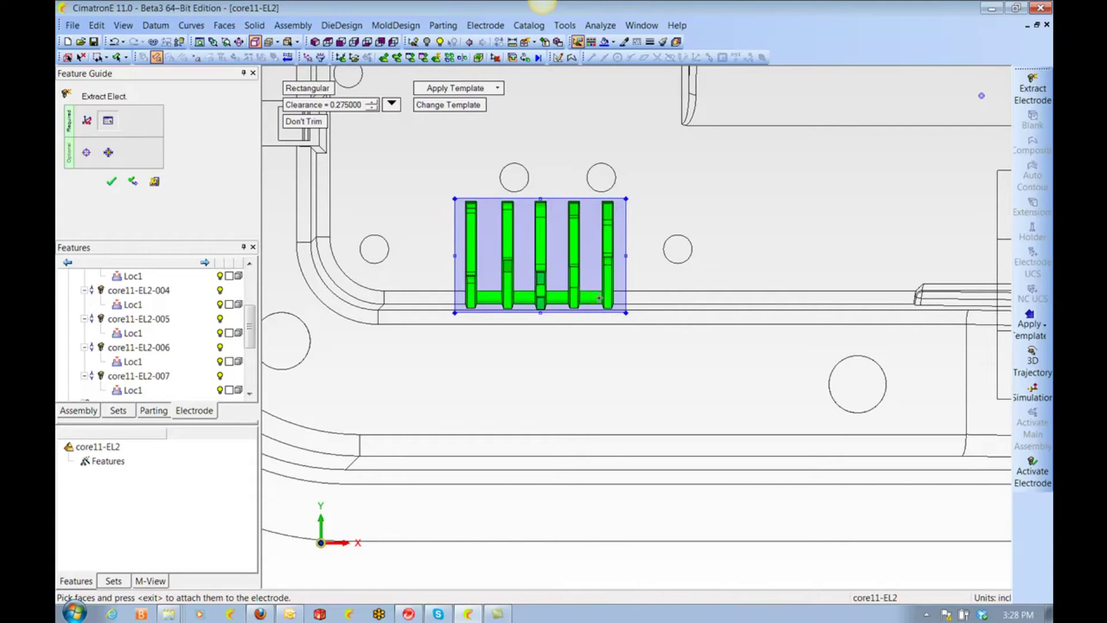
{"action": "left_click", "coordinate": [493, 274]}
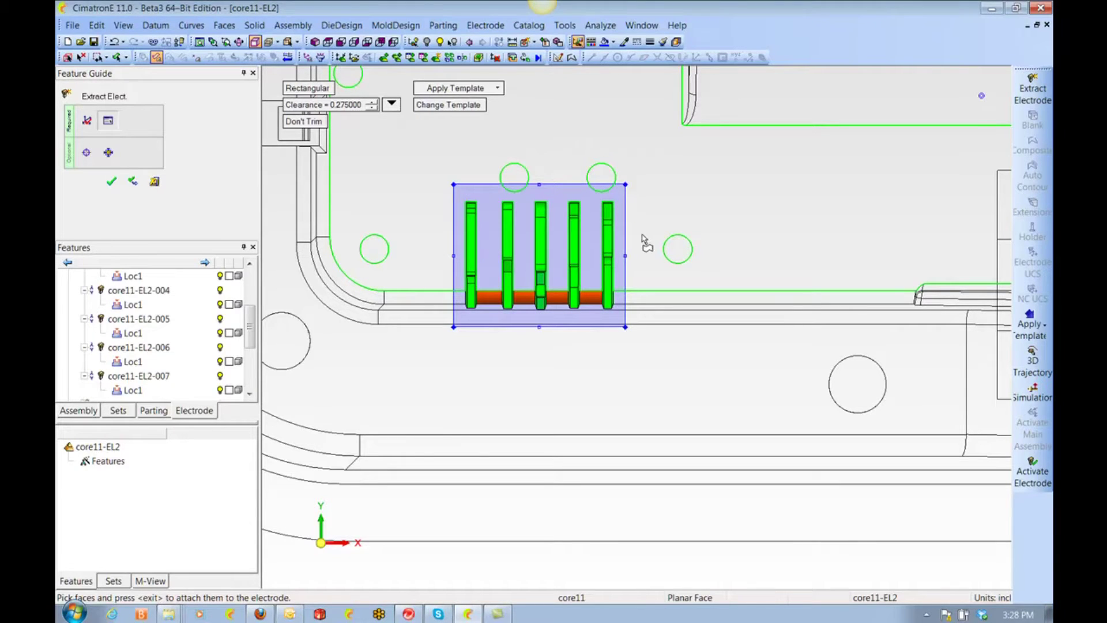
{"action": "left_click", "coordinate": [663, 235]}
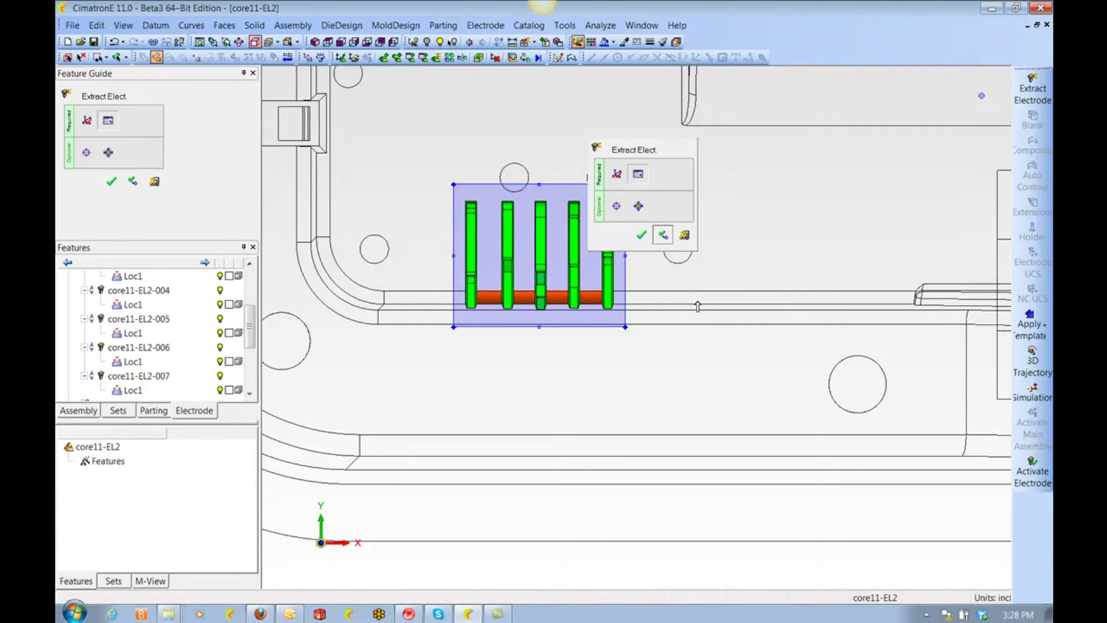
Extract an electrode from the inner rectangular pocket of the left wall notch, excluding the surrounding notch faces and fitting the boundary.
{"action": "middle_click_drag", "start_coordinate": [566, 271], "coordinate": [873, 453], "text": "ctrl"}
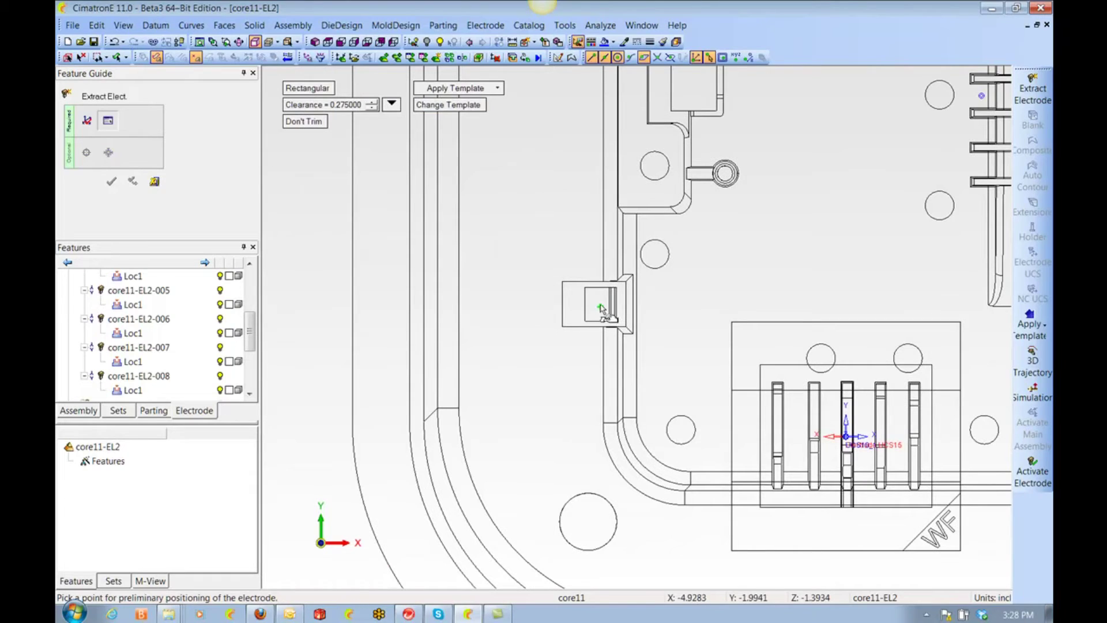
{"action": "left_click", "coordinate": [601, 310]}
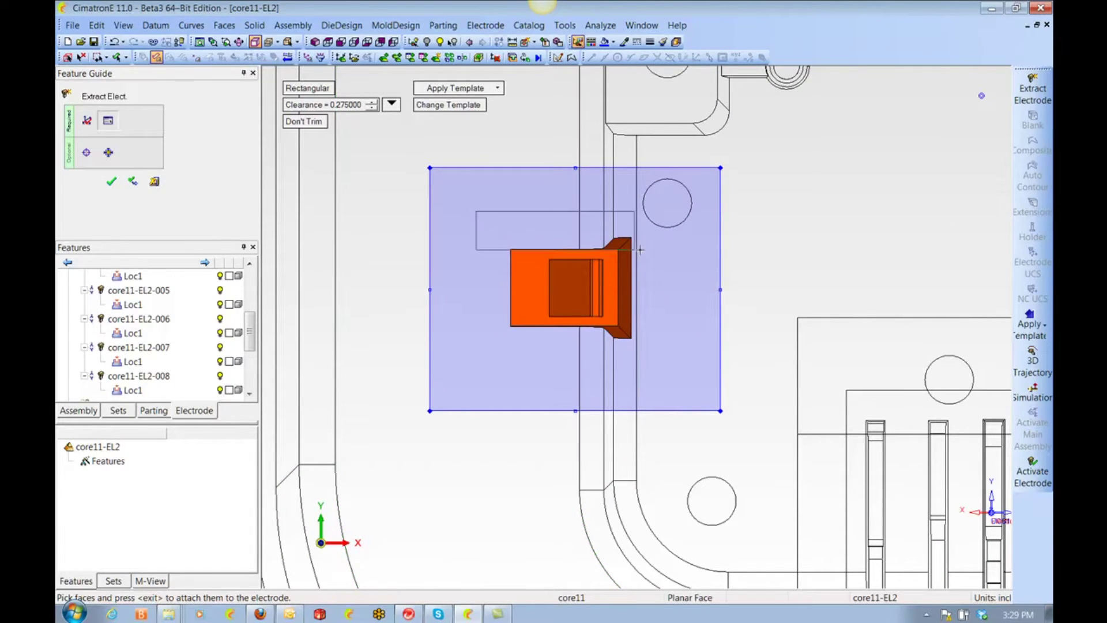
{"action": "left_click_drag", "start_coordinate": [646, 254], "coordinate": [647, 254]}
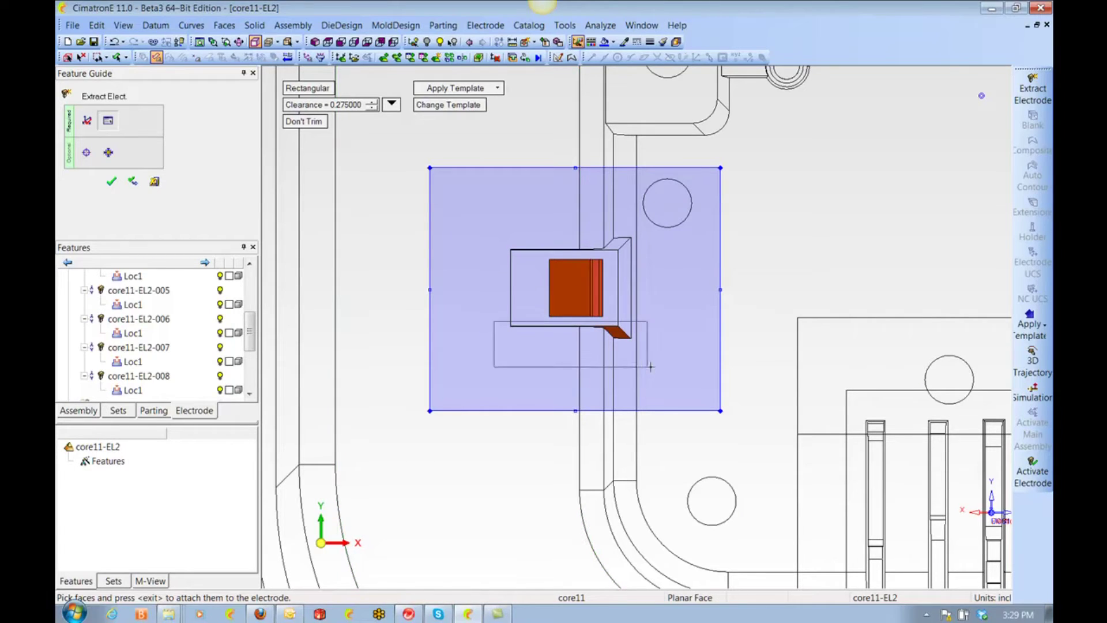
{"action": "right_click", "coordinate": [687, 330]}
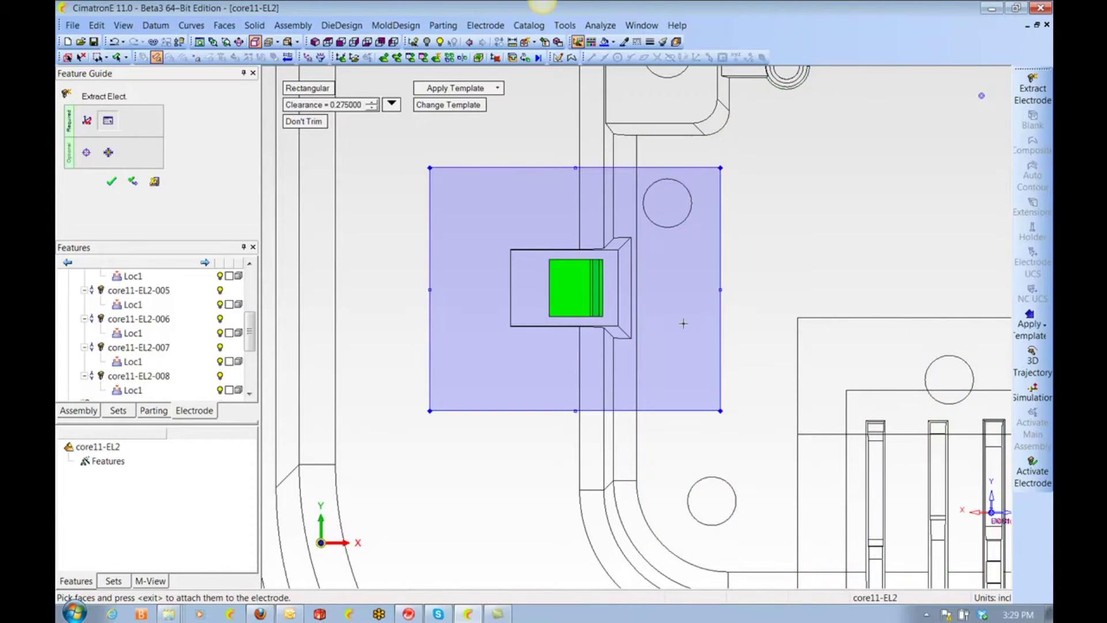
{"action": "left_click", "coordinate": [682, 296]}
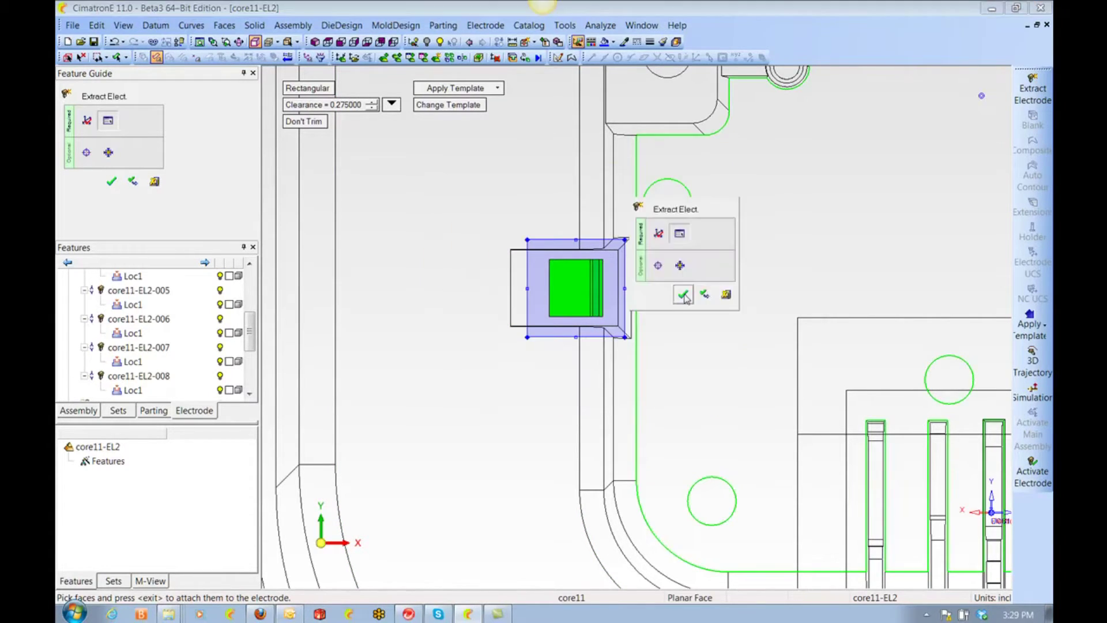
{"action": "left_click", "coordinate": [705, 295]}
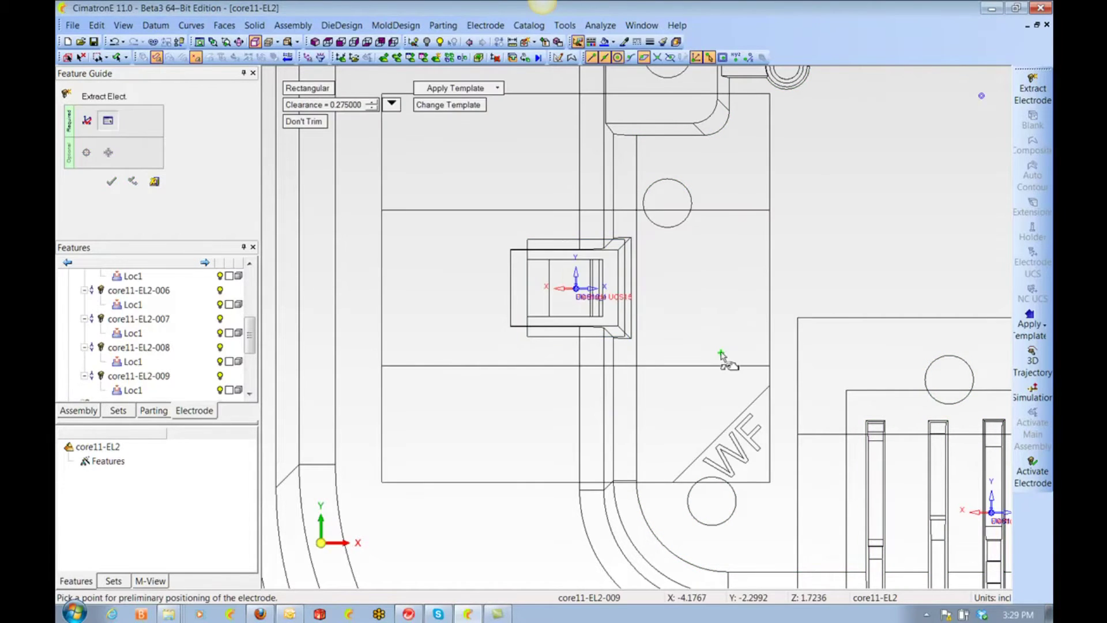
Place an electrode boundary on the round pocket near the core's upper-left corner and extend it over its four cross ribs.
{"action": "right_click_drag", "start_coordinate": [704, 254], "coordinate": [778, 198], "text": "ctrl"}
{"action": "middle_click_drag", "start_coordinate": [779, 198], "coordinate": [703, 326], "text": "ctrl"}
{"action": "scroll", "coordinate": [702, 326], "scroll_direction": "up", "scroll_amount": 5}
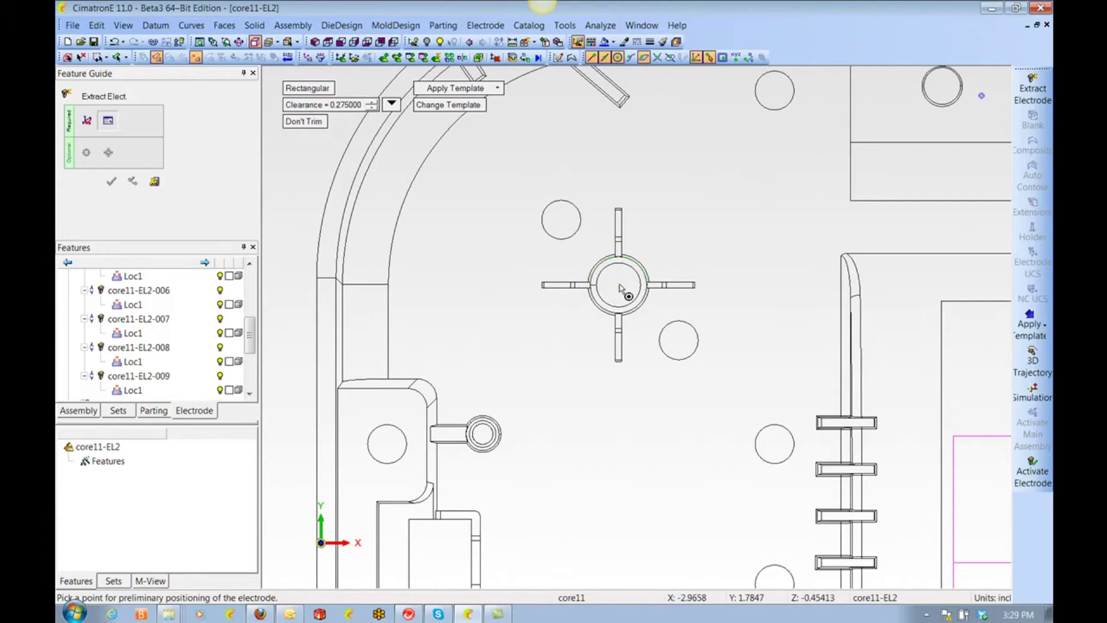
{"action": "left_click", "coordinate": [620, 284]}
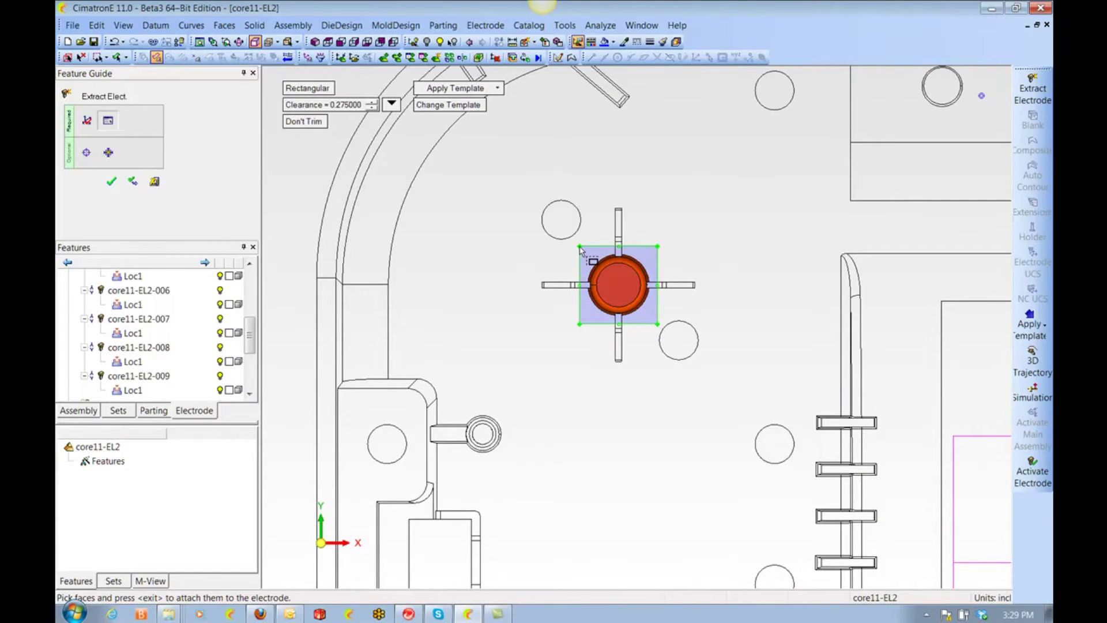
{"action": "left_click_drag", "start_coordinate": [581, 248], "coordinate": [537, 203]}
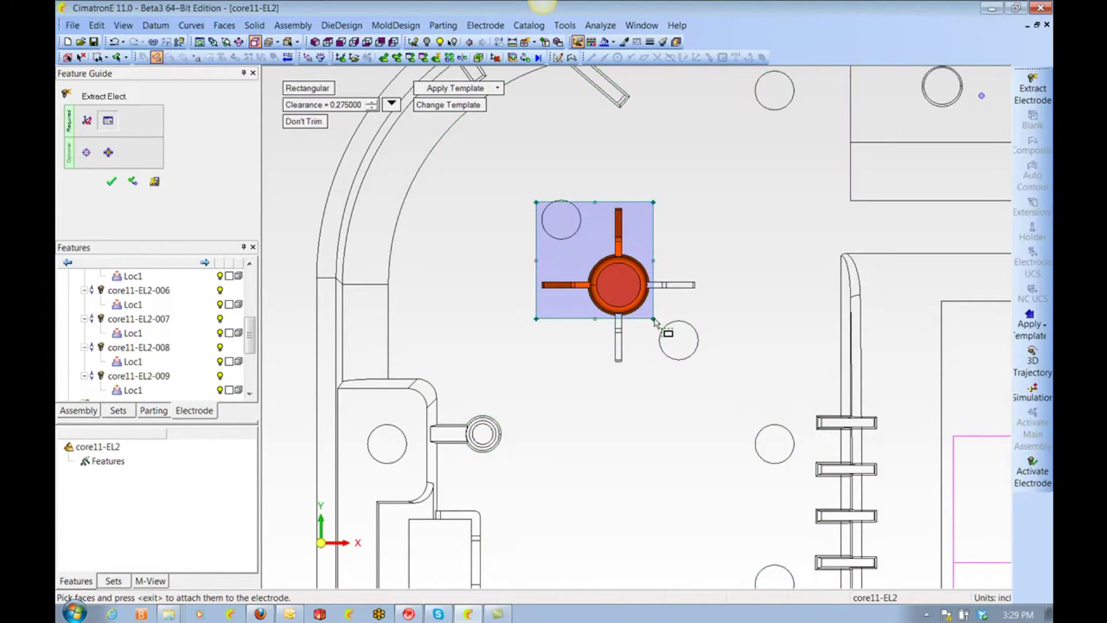
{"action": "left_click_drag", "start_coordinate": [654, 321], "coordinate": [722, 381]}
Exclude the neighbouring round hole's faces from the selection and create the cross-rib electrode.
{"action": "middle_click_drag", "start_coordinate": [722, 380], "coordinate": [655, 347]}
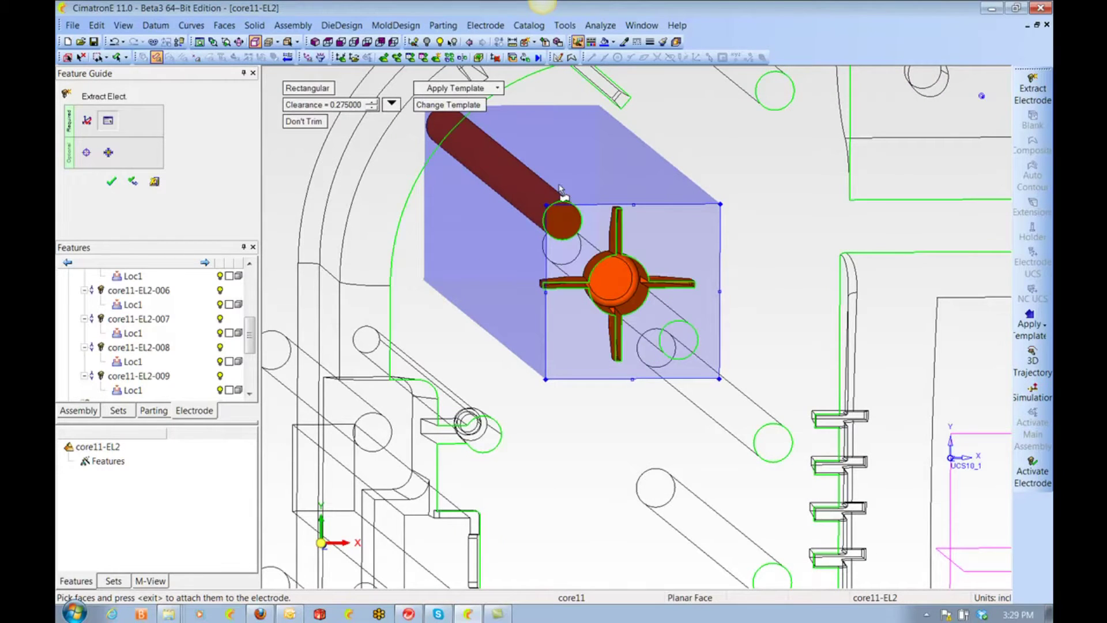
{"action": "left_click_drag", "start_coordinate": [523, 146], "coordinate": [552, 217]}
{"action": "right_click", "coordinate": [553, 218]}
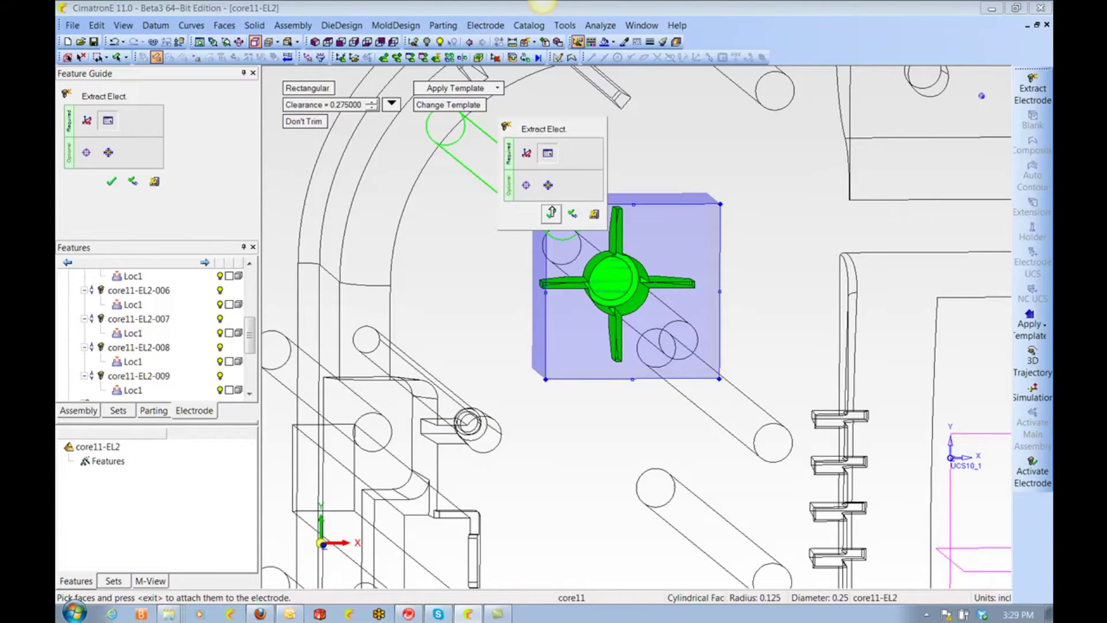
{"action": "left_click", "coordinate": [551, 212]}
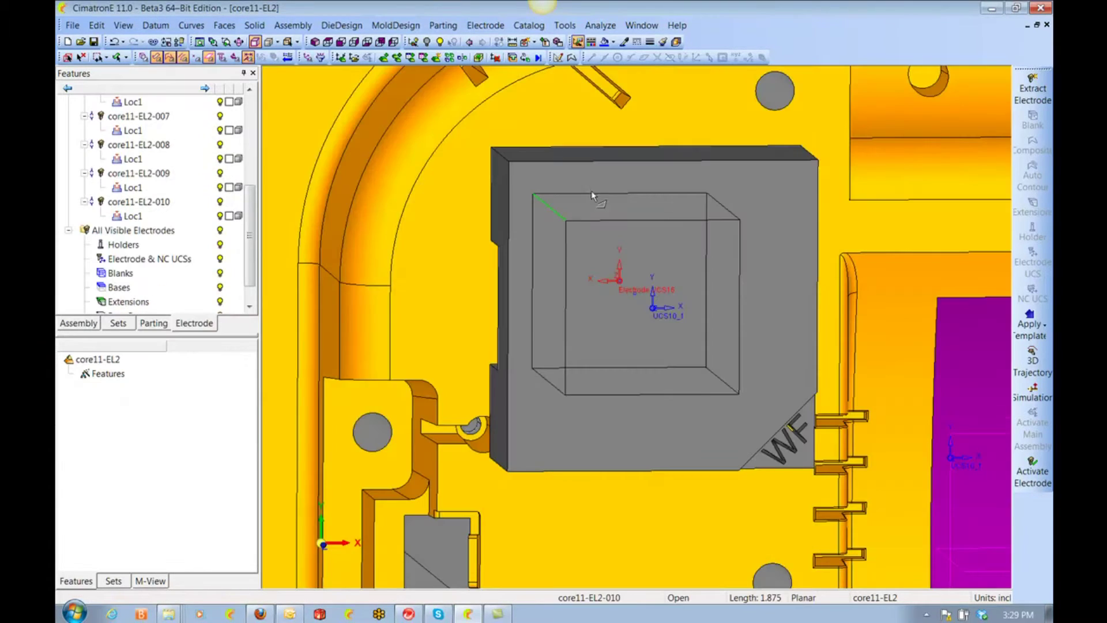
Start an electrode on the long diagonal rib slot above the cross-rib electrode and align its boundary to the slot with a reference line.
{"action": "left_click", "coordinate": [328, 42]}
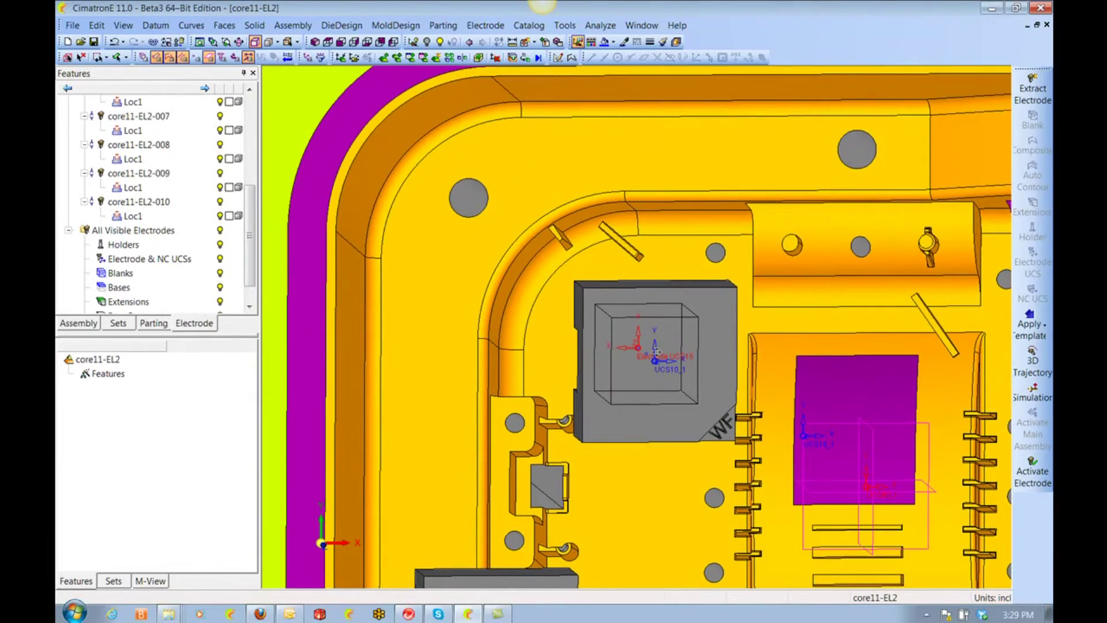
{"action": "scroll", "coordinate": [577, 208], "scroll_direction": "up", "scroll_amount": 5}
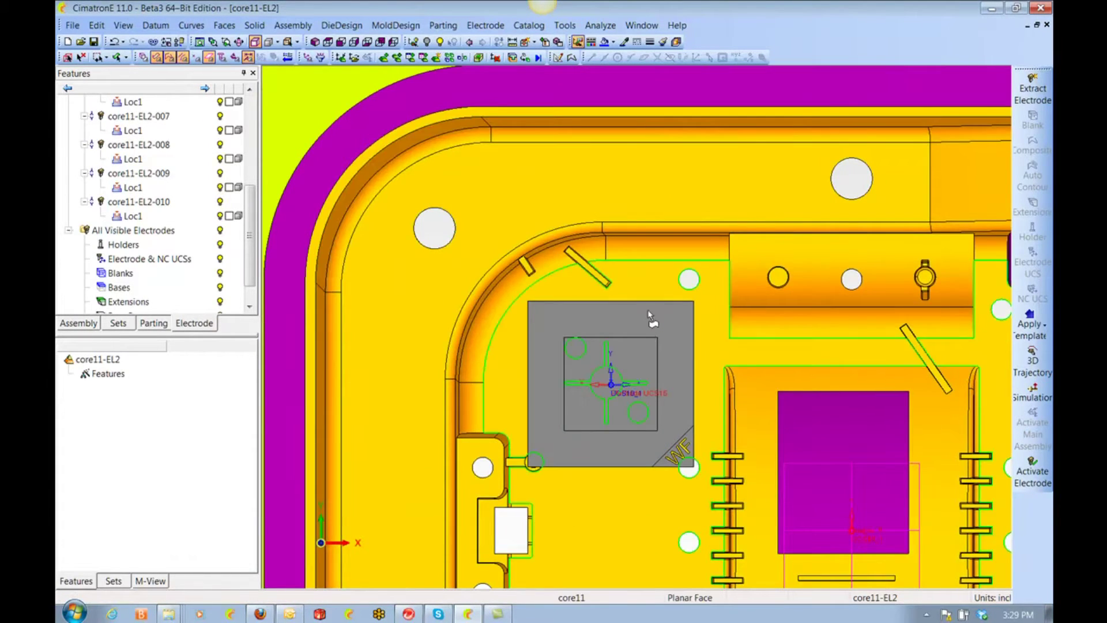
{"action": "scroll", "coordinate": [646, 316], "scroll_direction": "up", "scroll_amount": 2}
{"action": "left_click", "coordinate": [1032, 89]}
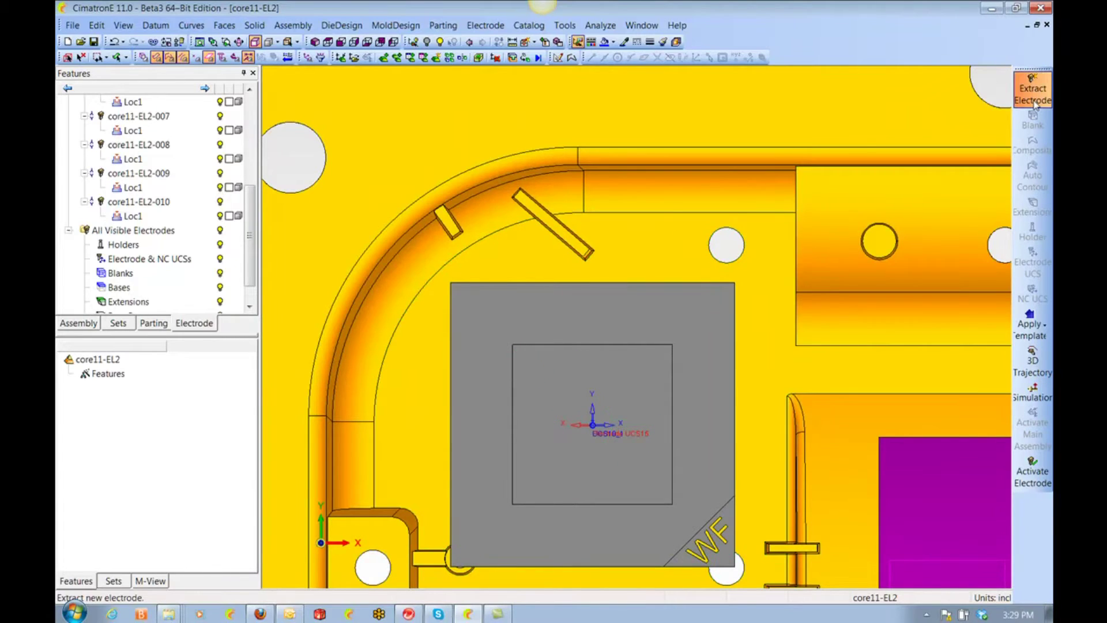
{"action": "left_click", "coordinate": [574, 245]}
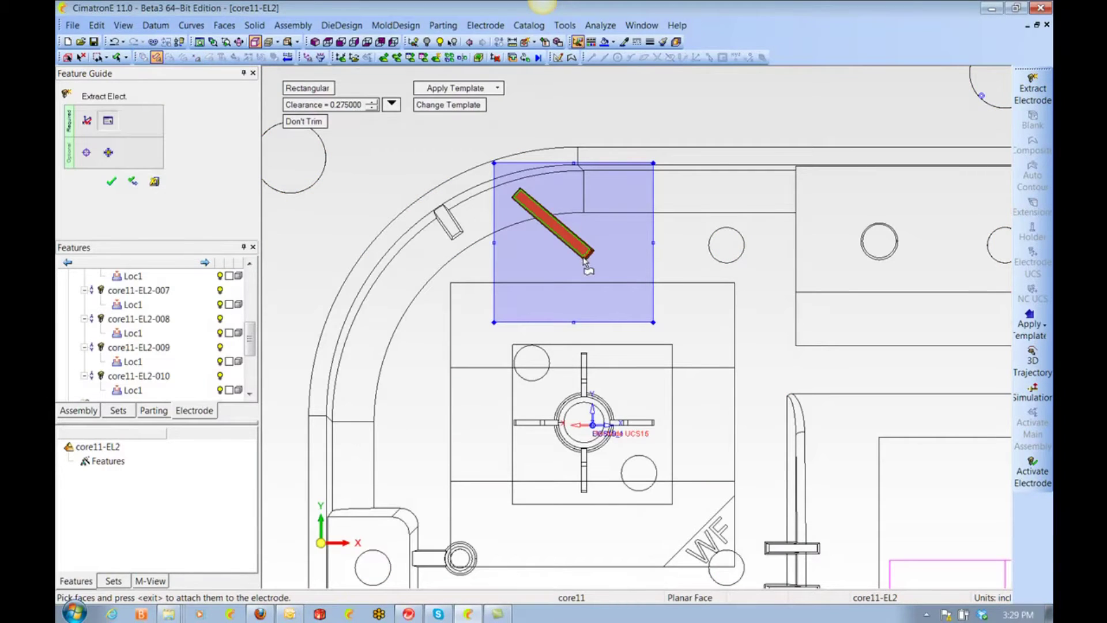
{"action": "left_click", "coordinate": [392, 104]}
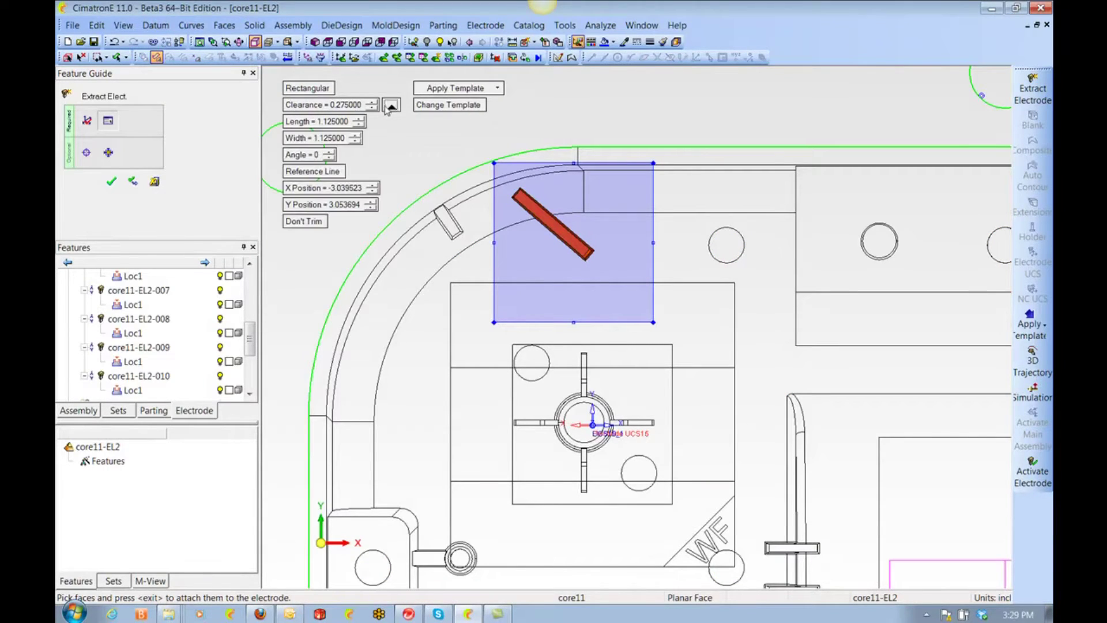
{"action": "left_click", "coordinate": [324, 172]}
{"action": "left_click", "coordinate": [558, 226]}
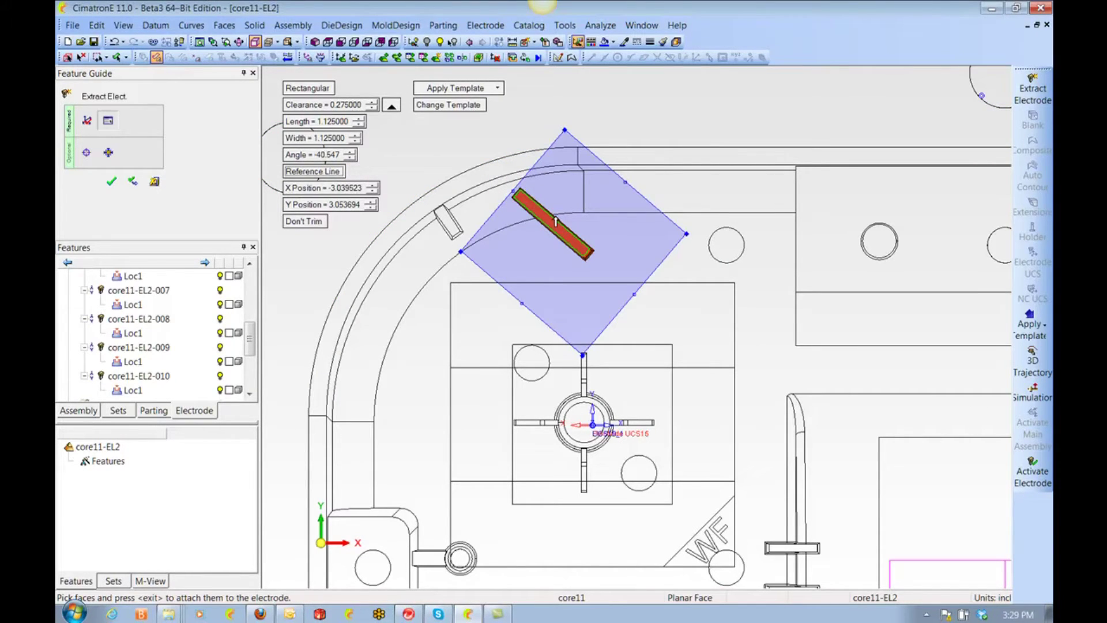
Attach the diagonal slot's faces, fit the rotated boundary around them and create the electrode.
{"action": "left_click", "coordinate": [556, 221]}
{"action": "right_click", "coordinate": [562, 223]}
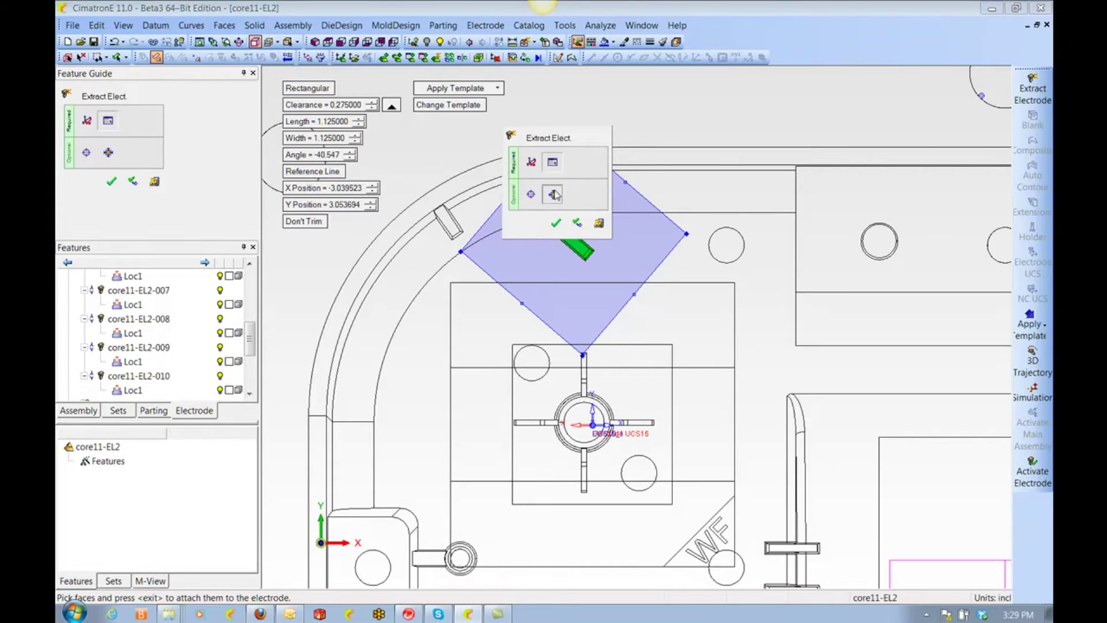
{"action": "left_click", "coordinate": [554, 194]}
{"action": "right_click", "coordinate": [634, 214]}
{"action": "left_click", "coordinate": [655, 214]}
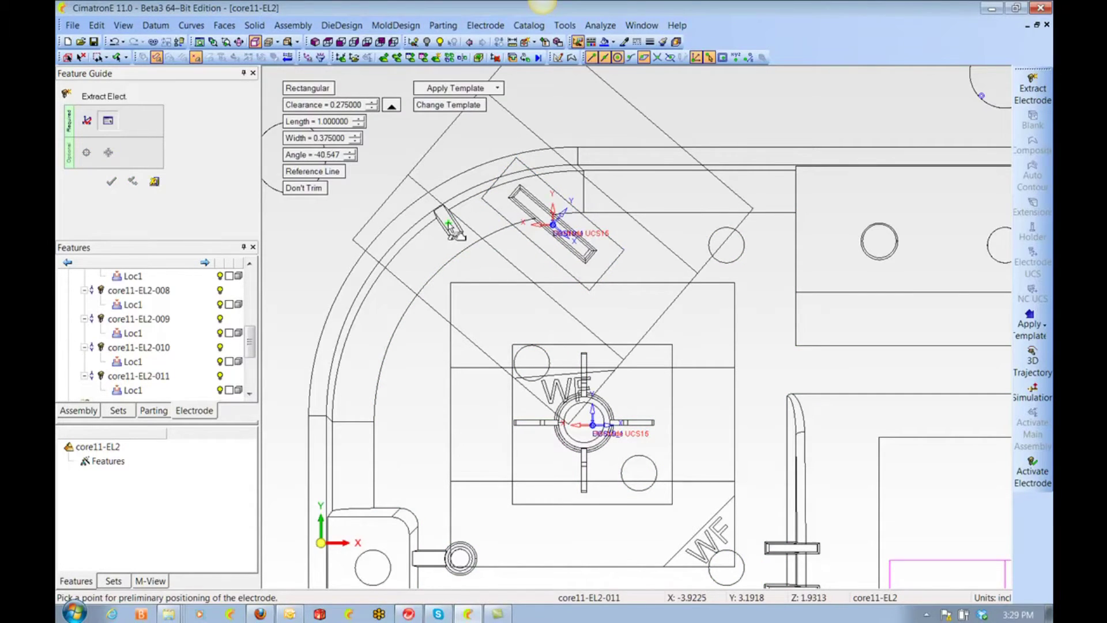
Extract an electrode from the short angled slot on the curved wall, setting the boundary angle to 0 and fitting it to the faces.
{"action": "left_click", "coordinate": [451, 230]}
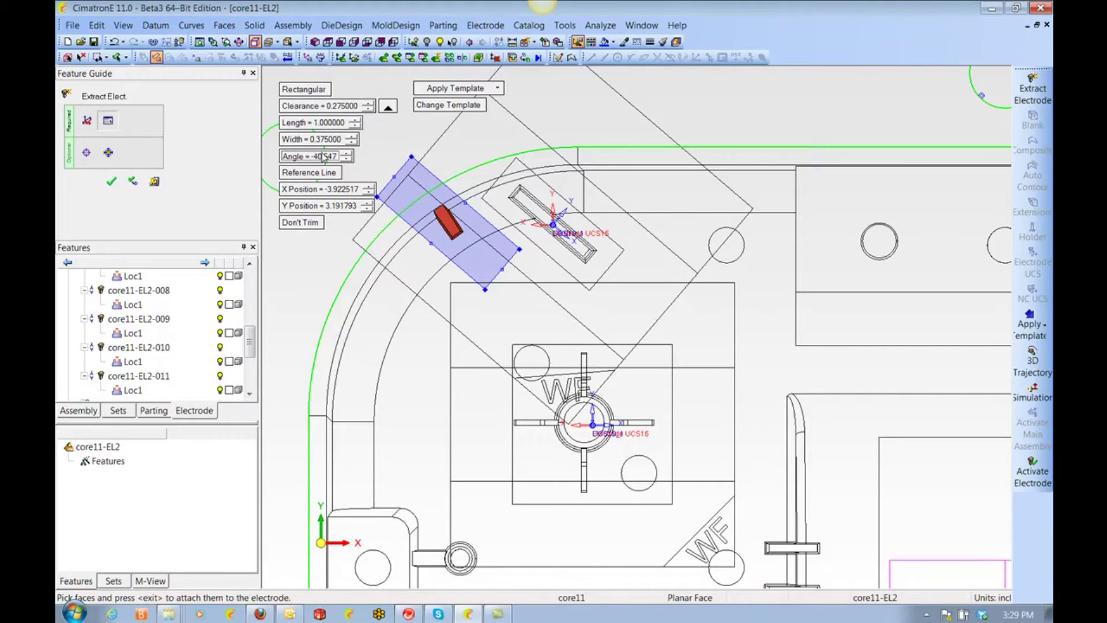
{"action": "key", "text": "Return"}
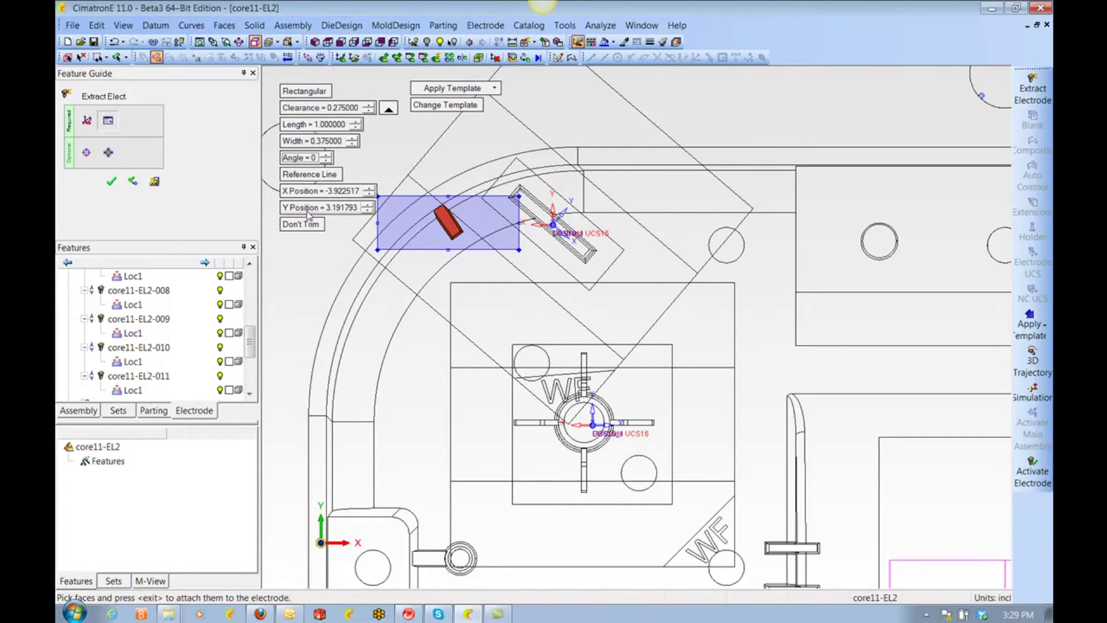
{"action": "middle_click", "coordinate": [440, 155]}
{"action": "middle_click", "coordinate": [440, 156]}
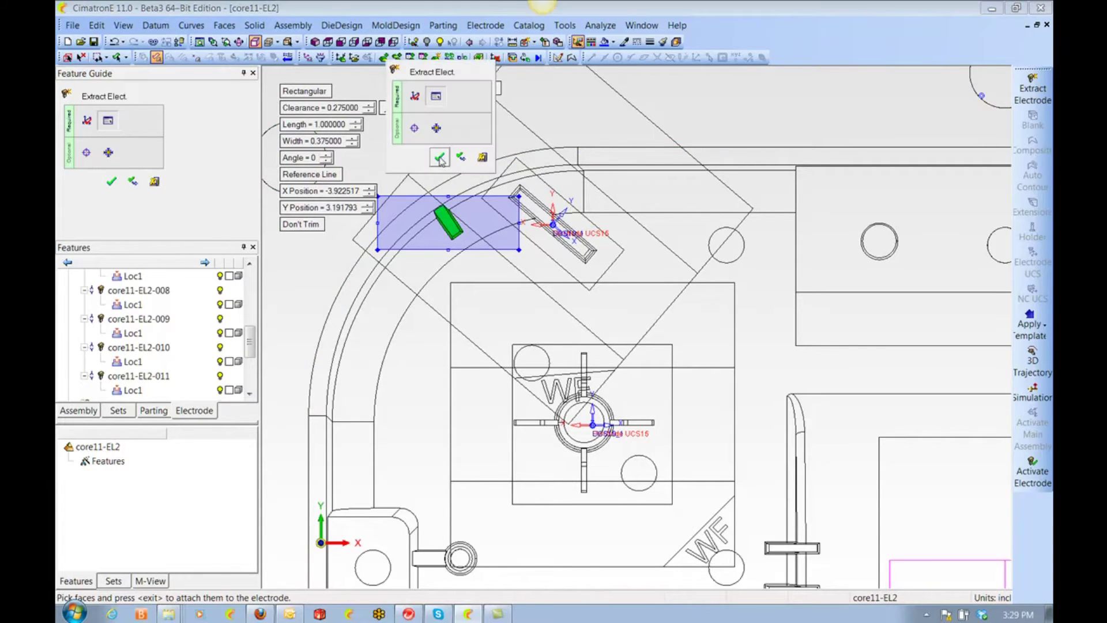
{"action": "left_click", "coordinate": [437, 132]}
{"action": "middle_click", "coordinate": [437, 132]}
{"action": "left_click", "coordinate": [458, 133]}
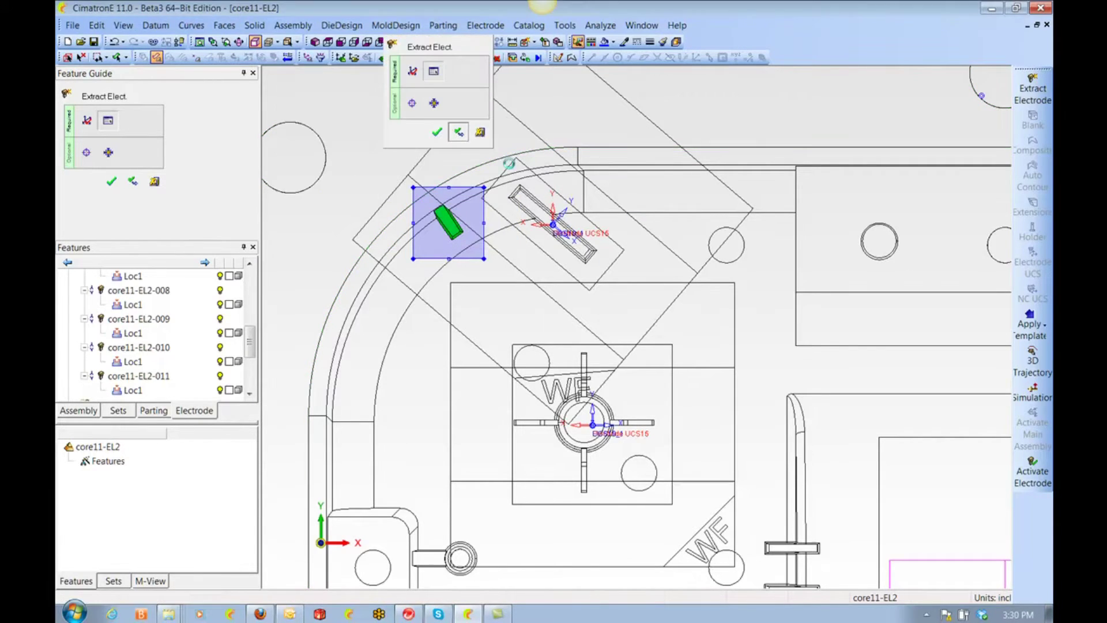
{"action": "middle_click", "coordinate": [654, 231]}
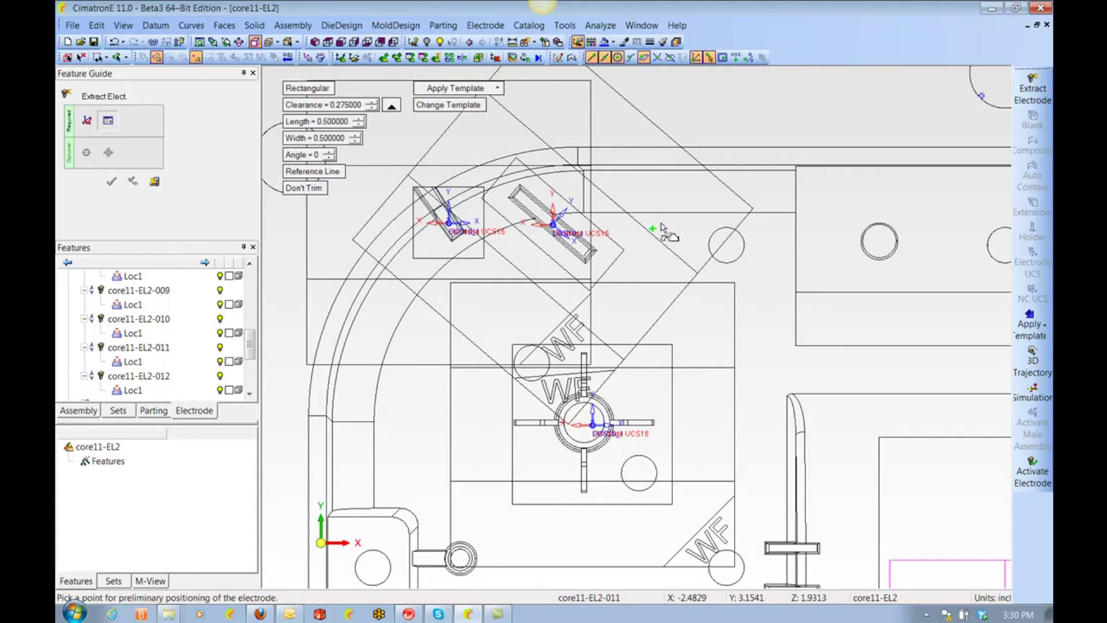
Start an electrode on the round hole with two opposite ribs above the diagonal slot, with a boundary width of 0.625.
{"action": "right_click_drag", "start_coordinate": [662, 229], "coordinate": [862, 517], "text": "ctrl"}
{"action": "middle_click_drag", "start_coordinate": [862, 518], "coordinate": [718, 350], "text": "ctrl"}
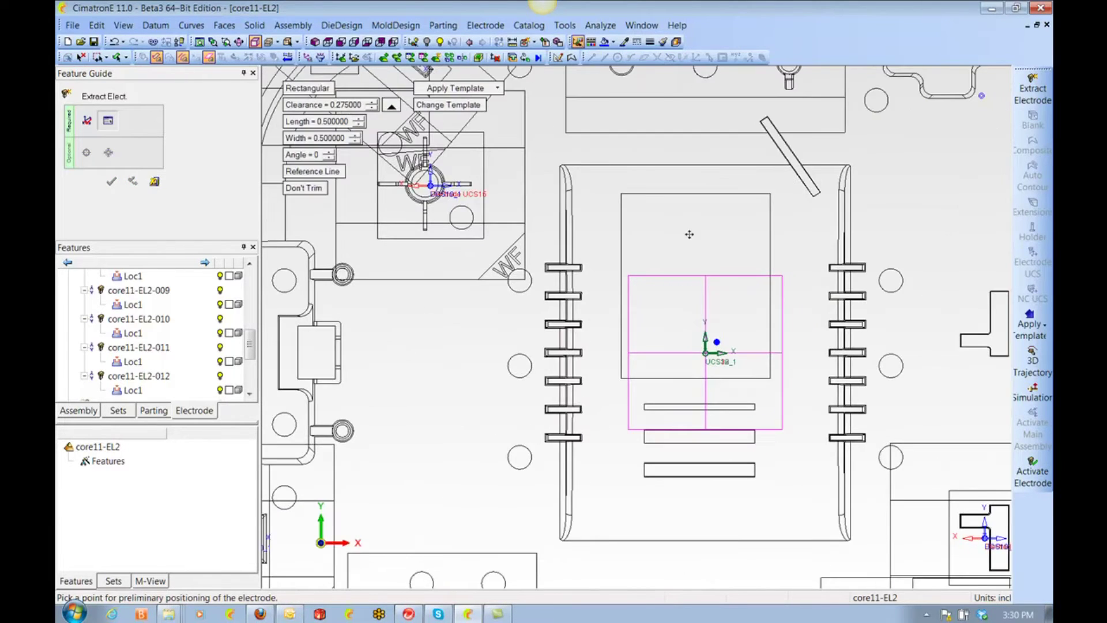
{"action": "scroll", "coordinate": [689, 234], "scroll_direction": "up", "scroll_amount": 5}
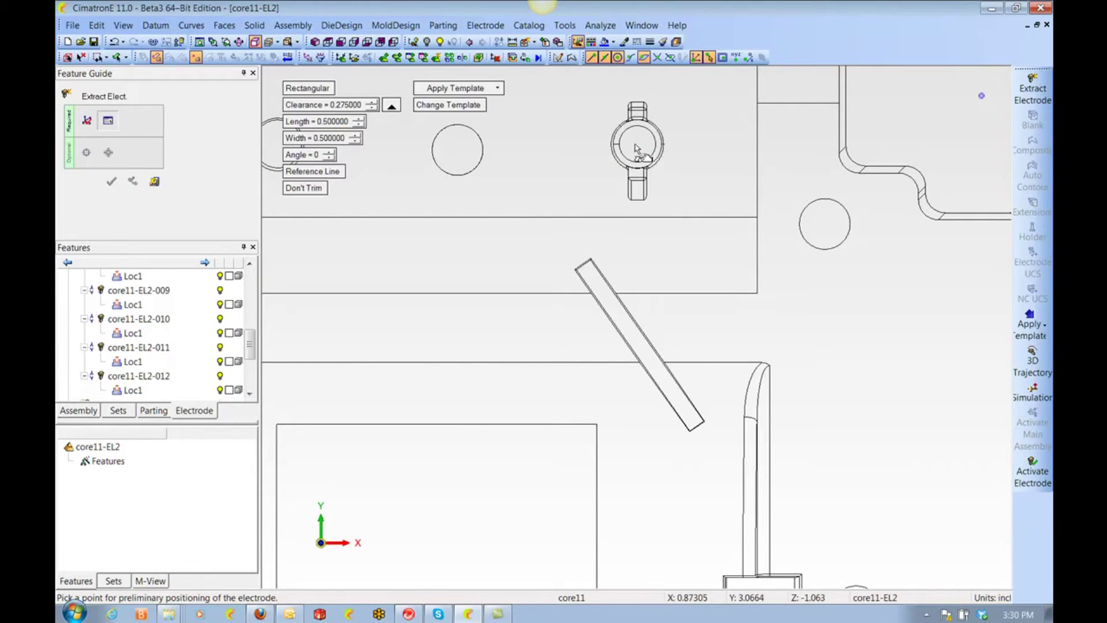
{"action": "left_click", "coordinate": [637, 149]}
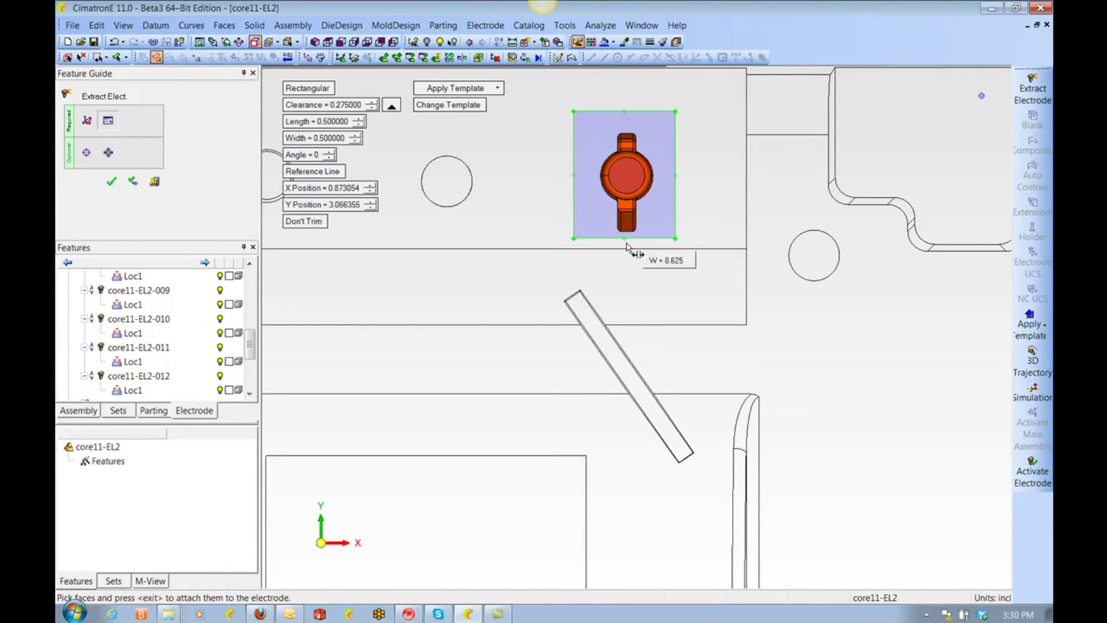
{"action": "left_click", "coordinate": [627, 243]}
Attach the round hole and rib faces, fit the boundary around them and create the electrode.
{"action": "middle_click", "coordinate": [627, 244]}
{"action": "middle_click", "coordinate": [626, 236]}
{"action": "left_click", "coordinate": [627, 212]}
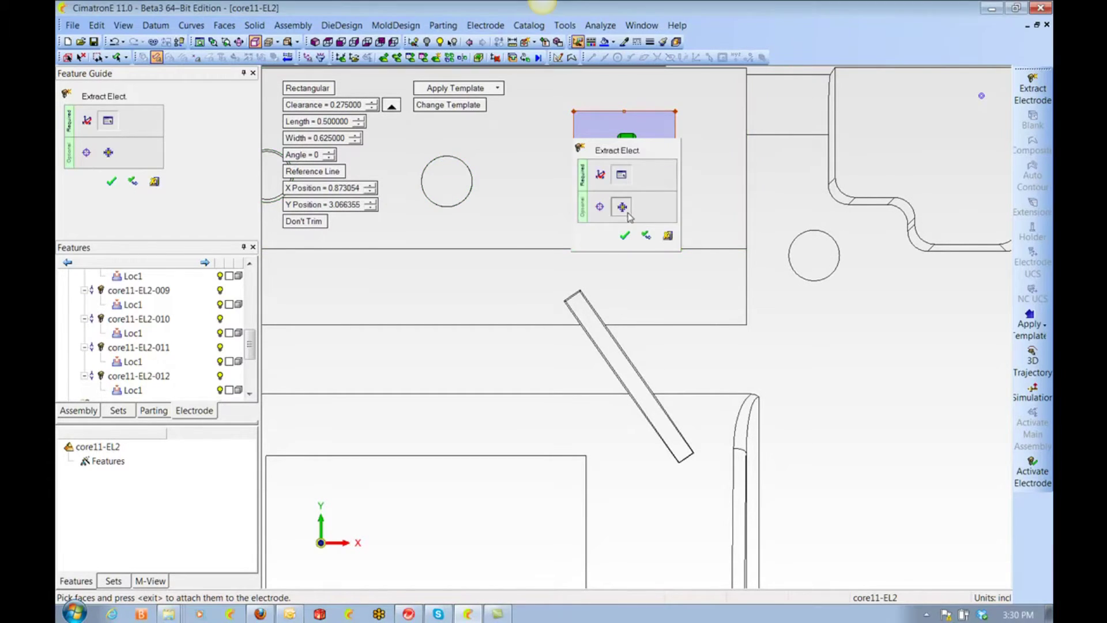
{"action": "left_click", "coordinate": [629, 216]}
{"action": "middle_click", "coordinate": [710, 213]}
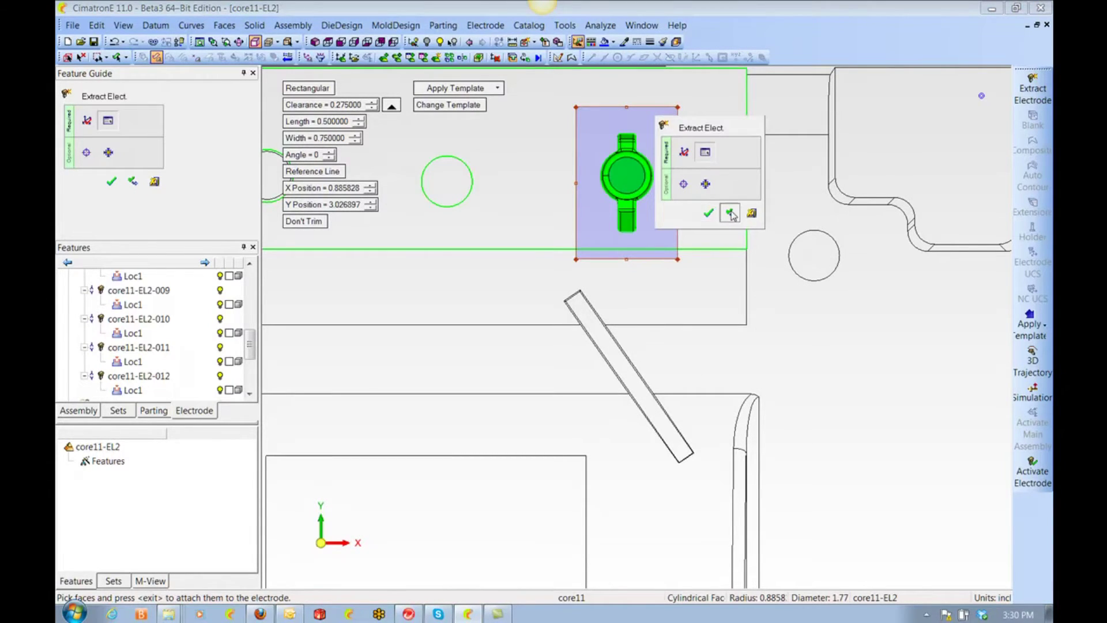
{"action": "left_click", "coordinate": [730, 213]}
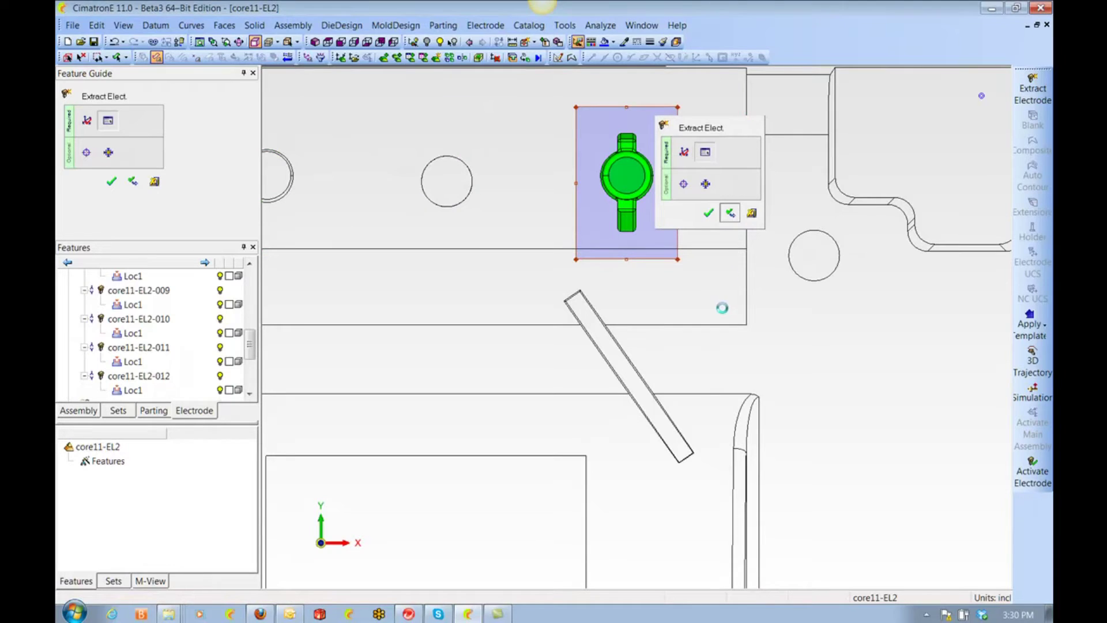
Start an electrode on the diagonal slot below, align its boundary to the slot with a reference line and lengthen it to 1.25.
{"action": "left_click", "coordinate": [635, 385]}
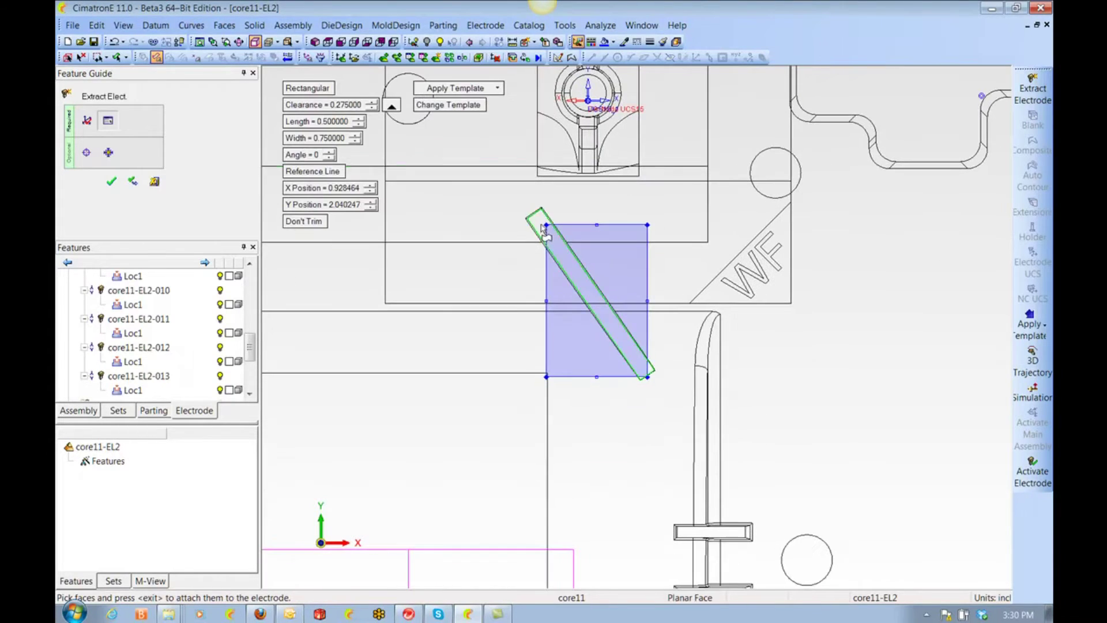
{"action": "left_click", "coordinate": [326, 172]}
{"action": "left_click", "coordinate": [576, 261]}
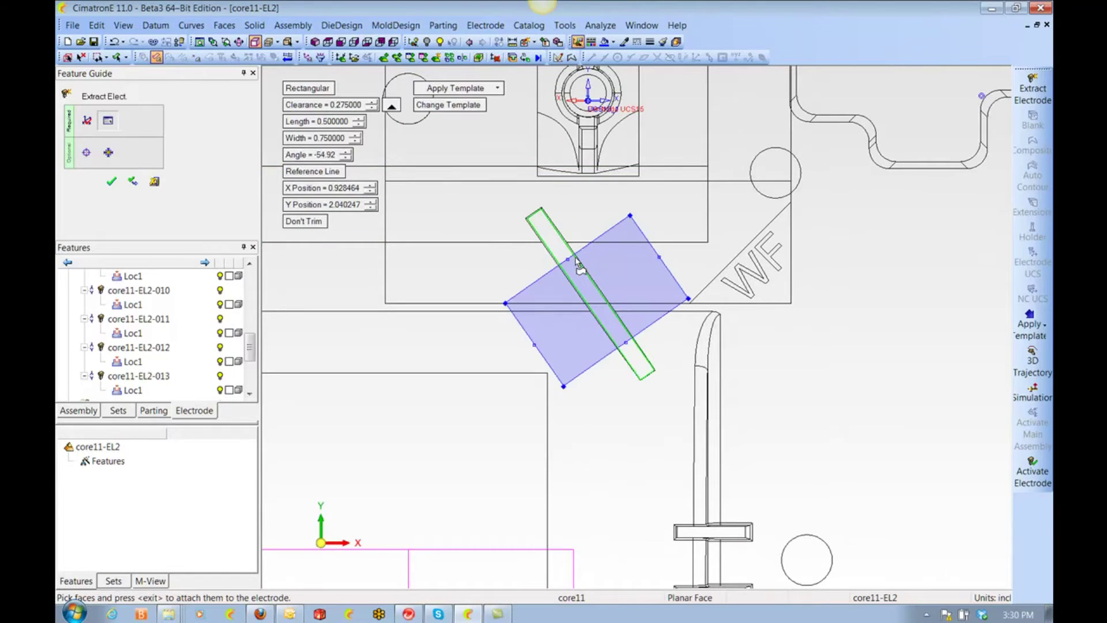
{"action": "left_click_drag", "start_coordinate": [569, 261], "coordinate": [509, 207]}
Attach the diagonal slot's faces, fit the rotated boundary tightly around them and create the electrode.
{"action": "middle_click", "coordinate": [479, 179]}
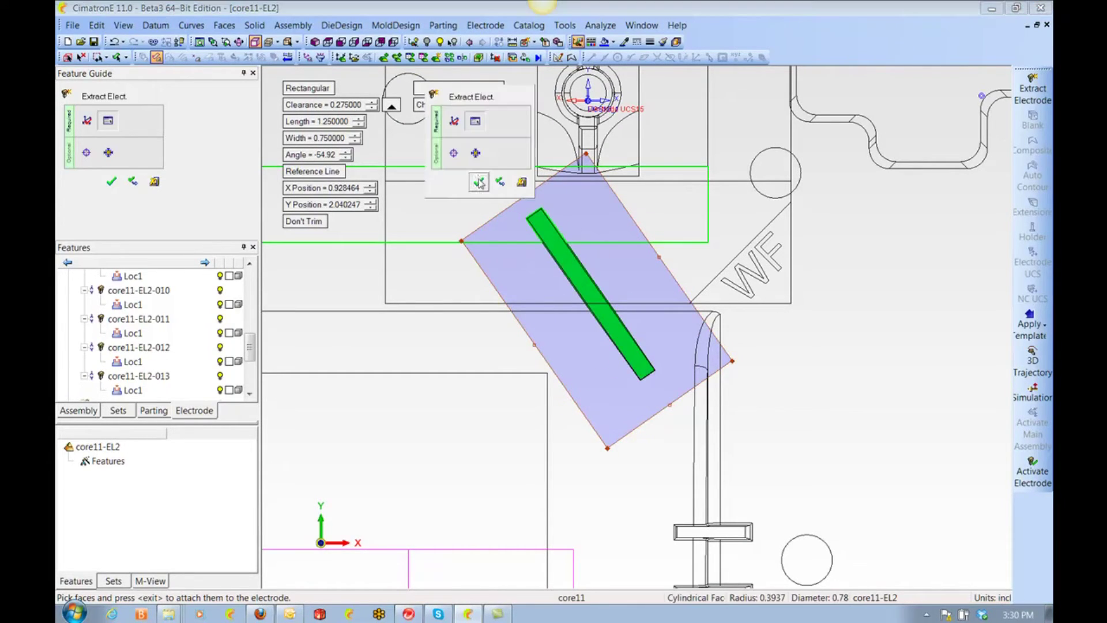
{"action": "left_click", "coordinate": [473, 154]}
{"action": "middle_click", "coordinate": [620, 194]}
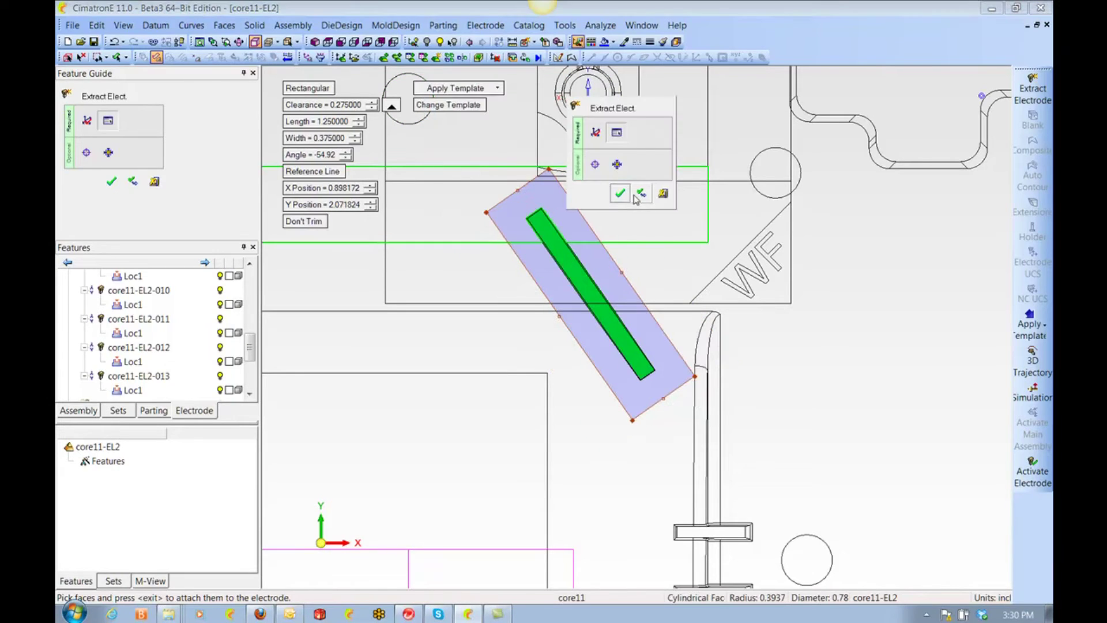
{"action": "left_click", "coordinate": [642, 192]}
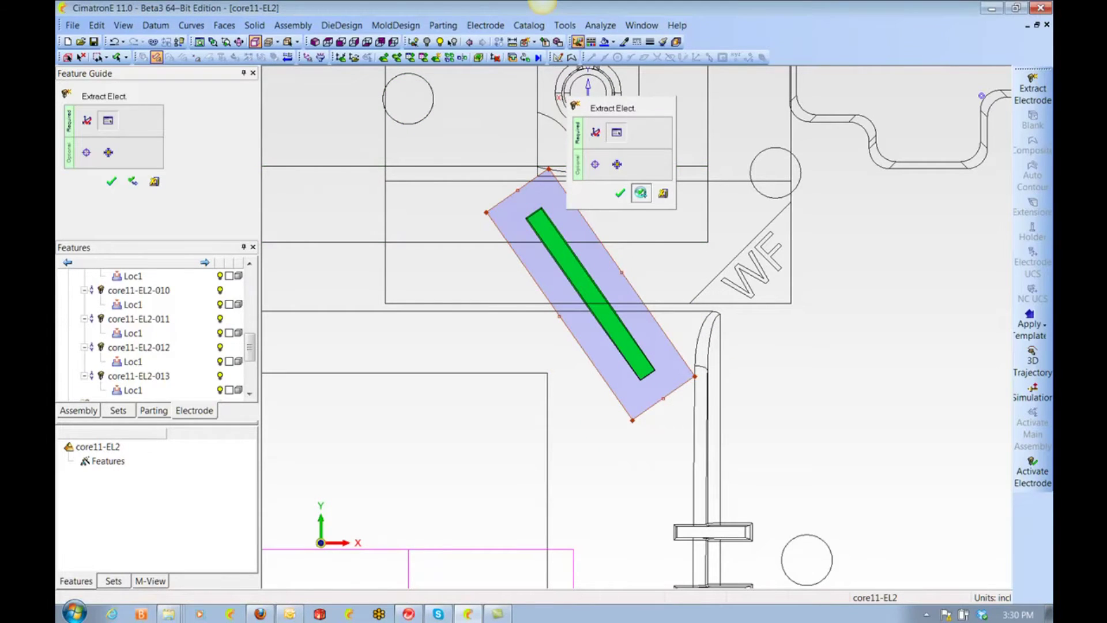
Start an electrode on the rib row of the central pocket's left wall, with the boundary at 90 degrees, 2.5 long and 0.75 wide.
{"action": "right_click_drag", "start_coordinate": [649, 201], "coordinate": [550, 526], "text": "ctrl"}
{"action": "middle_click_drag", "start_coordinate": [551, 526], "coordinate": [700, 350], "text": "ctrl"}
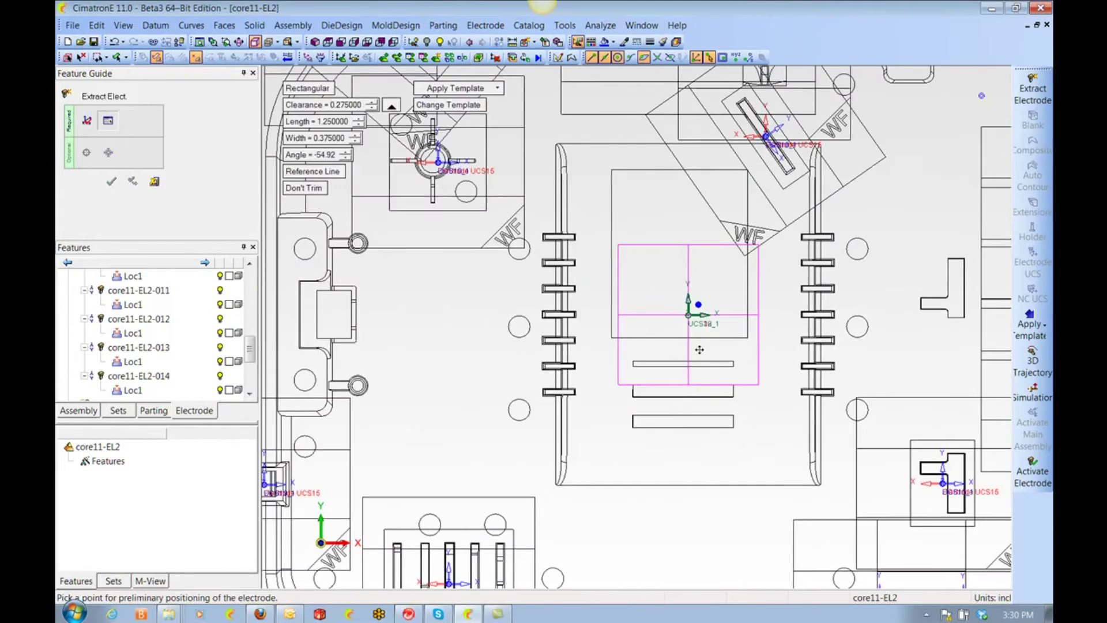
{"action": "right_click_drag", "start_coordinate": [700, 350], "coordinate": [576, 321], "text": "ctrl"}
{"action": "middle_click_drag", "start_coordinate": [576, 322], "coordinate": [638, 274], "text": "ctrl"}
{"action": "left_click", "coordinate": [644, 268]}
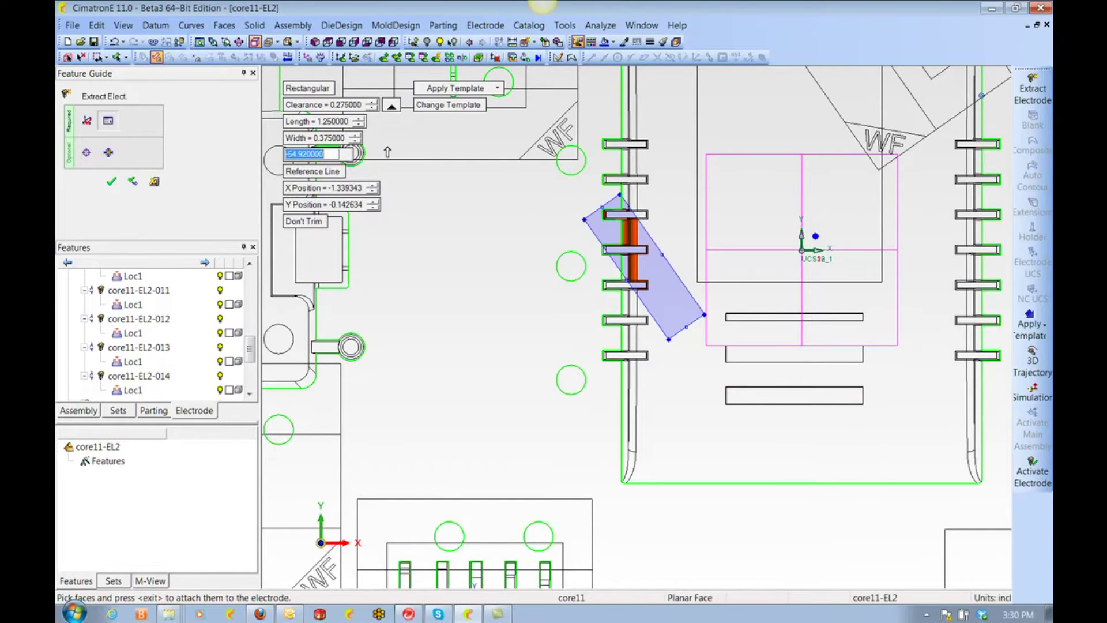
{"action": "type", "text": "90"}
{"action": "key", "text": "Return"}
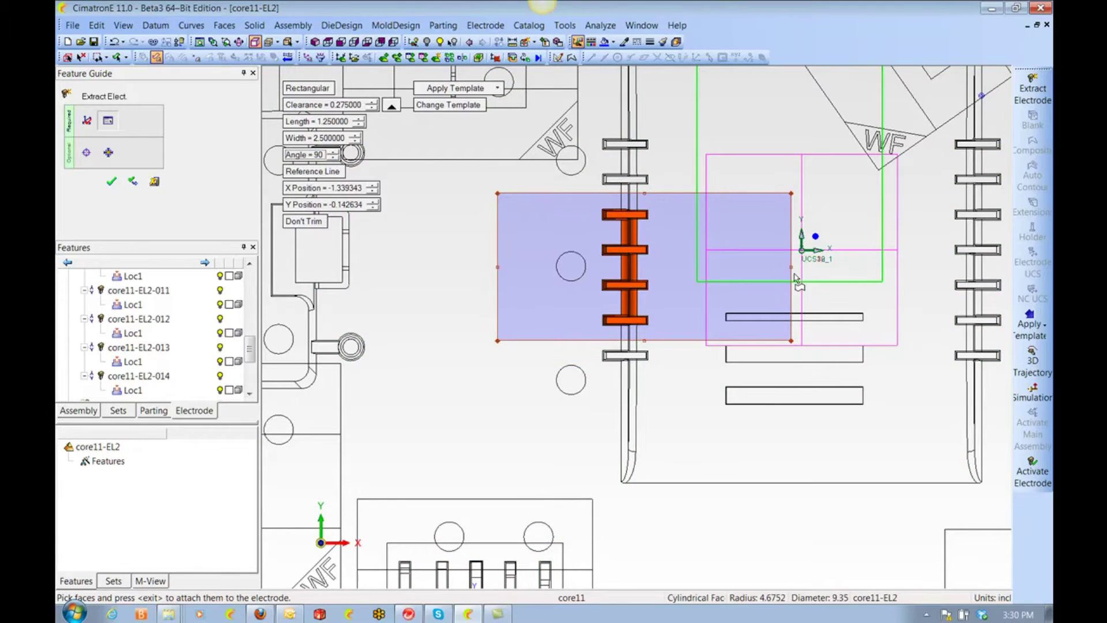
{"action": "left_click_drag", "start_coordinate": [794, 273], "coordinate": [689, 257]}
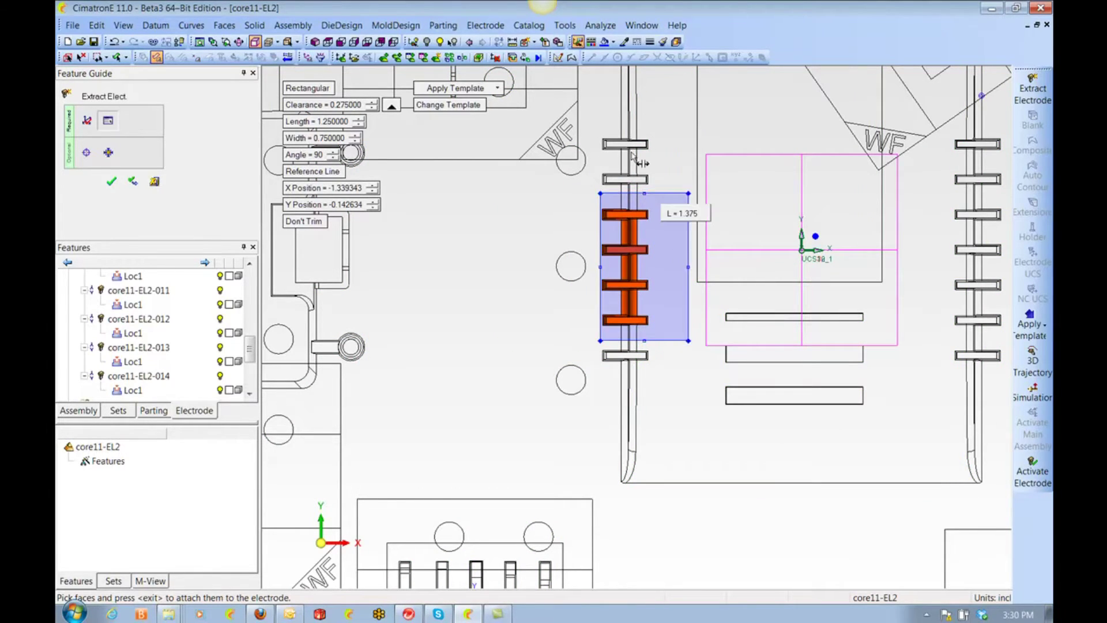
{"action": "left_click_drag", "start_coordinate": [637, 159], "coordinate": [675, 148]}
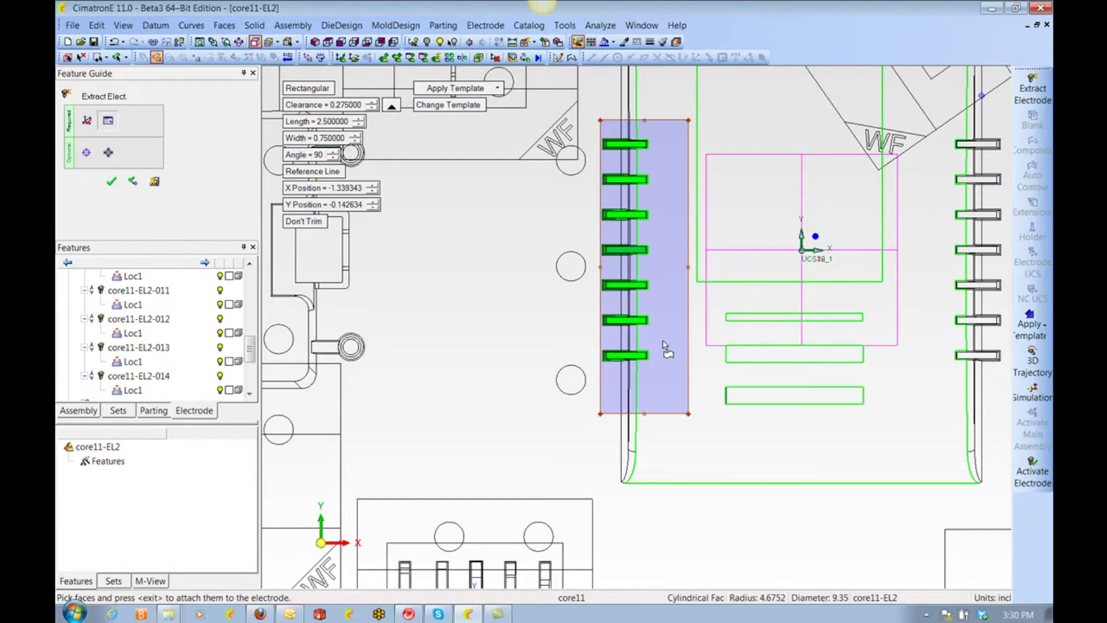
Attach the seven rib faces on the pocket's left wall, fit the boundary around them and create the electrode.
{"action": "middle_click", "coordinate": [669, 321]}
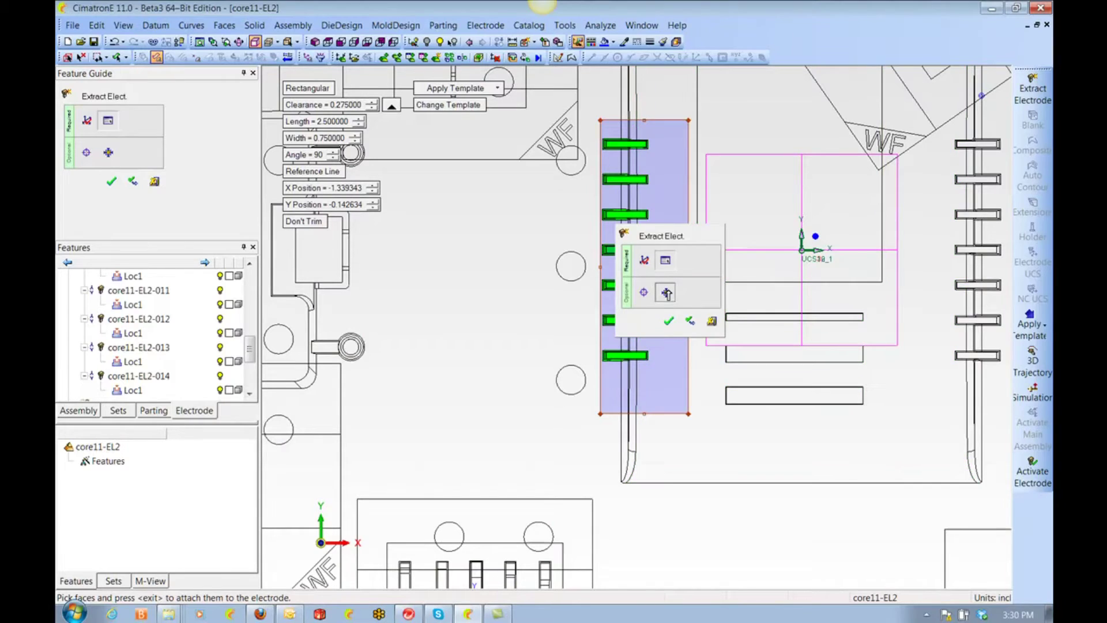
{"action": "left_click", "coordinate": [666, 293]}
{"action": "right_click", "coordinate": [683, 252]}
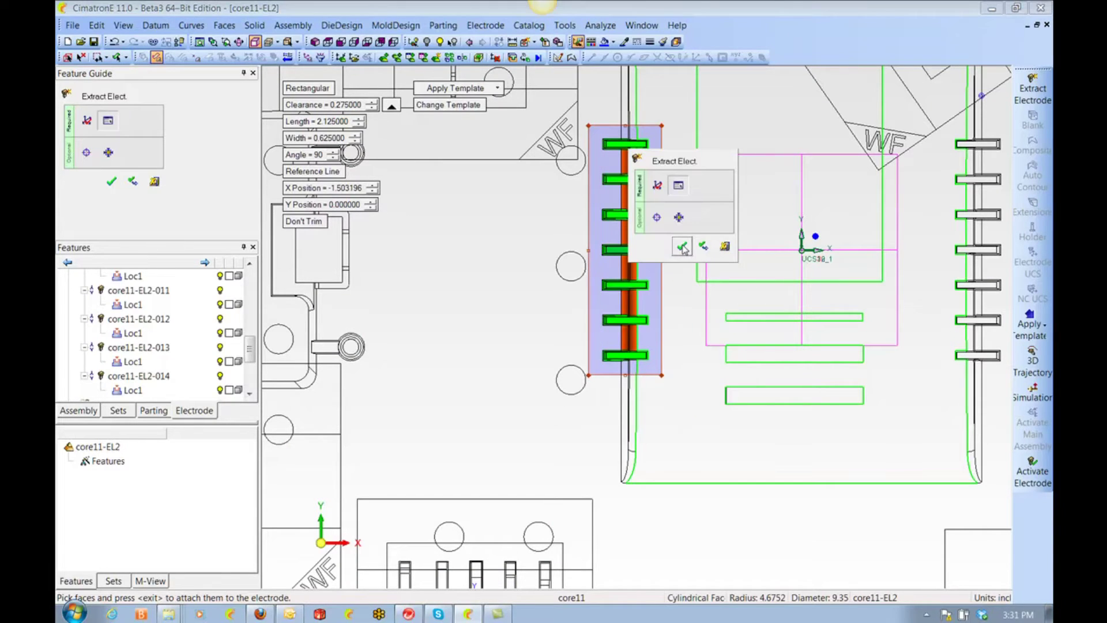
{"action": "left_click", "coordinate": [683, 248]}
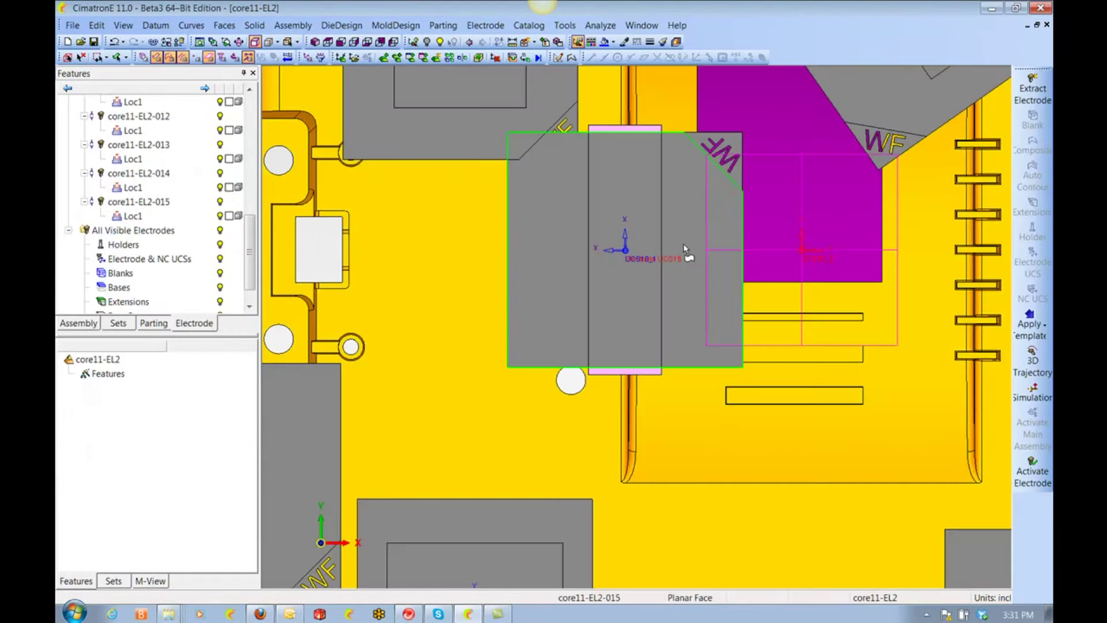
Start an electrode on the pocket's opposite rib row, set the boundary angle to 90 and move it over the ribs.
{"action": "mouse_move", "coordinate": [852, 269]}
{"action": "middle_mouse_down", "text": "ctrl"}
{"action": "mouse_move", "coordinate": [681, 274]}
{"action": "mouse_move", "coordinate": [699, 272]}
{"action": "middle_mouse_up", "text": "ctrl"}
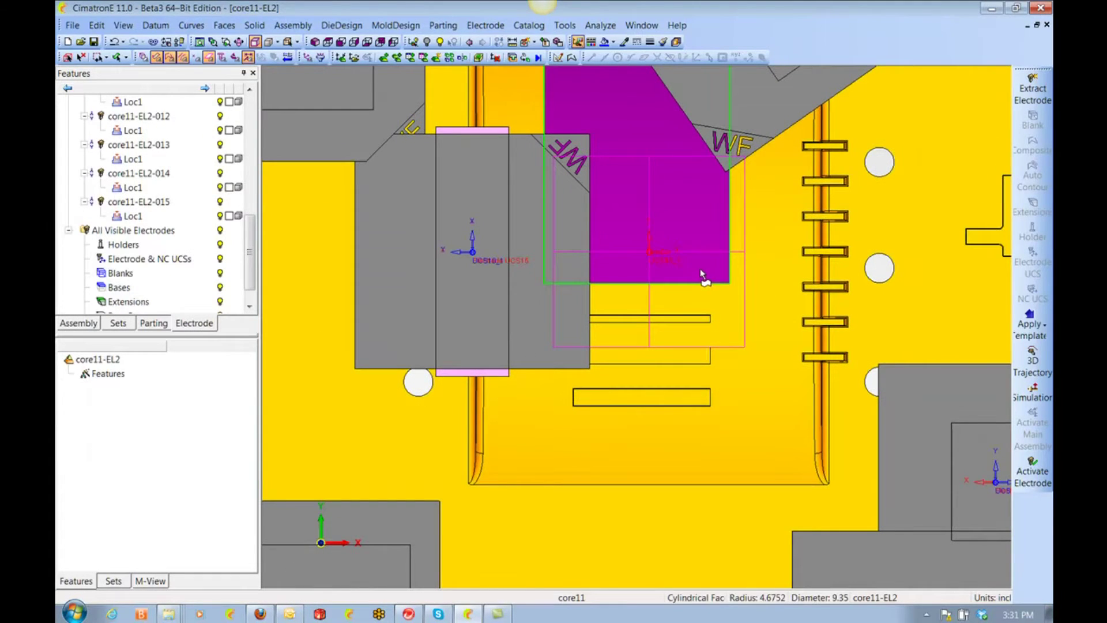
{"action": "left_click", "coordinate": [1032, 87]}
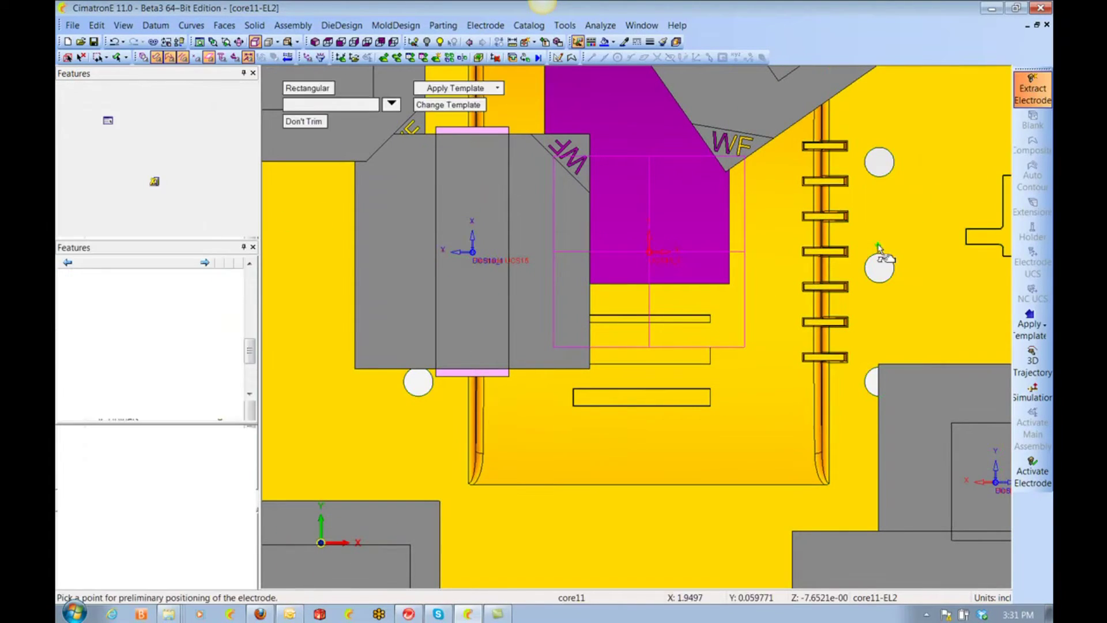
{"action": "left_click", "coordinate": [846, 238]}
{"action": "left_click", "coordinate": [391, 106]}
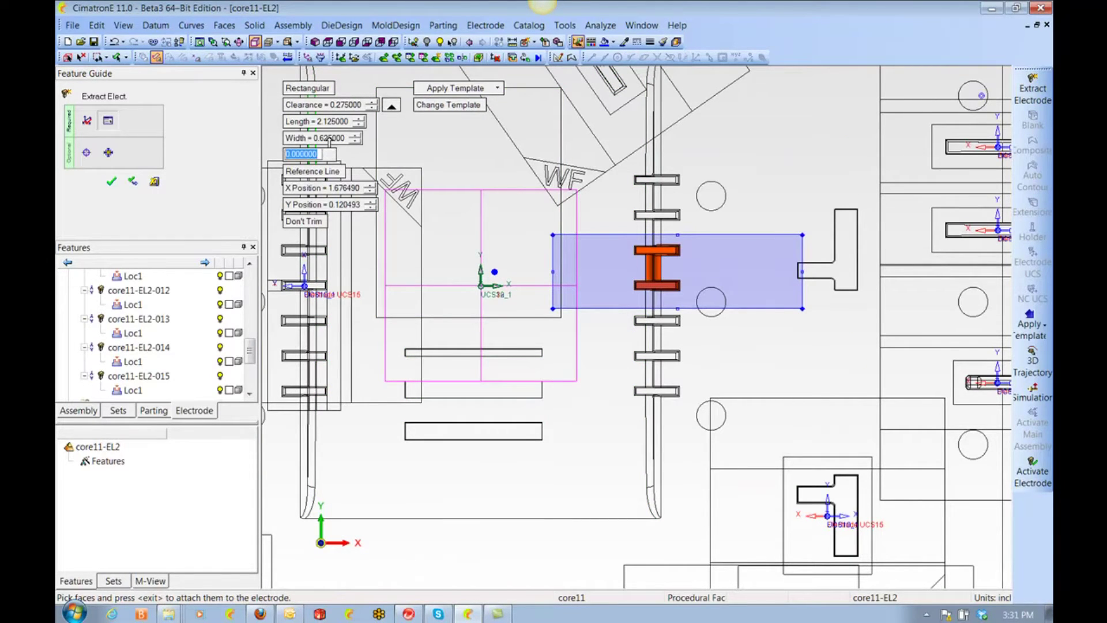
{"action": "key", "text": "Return"}
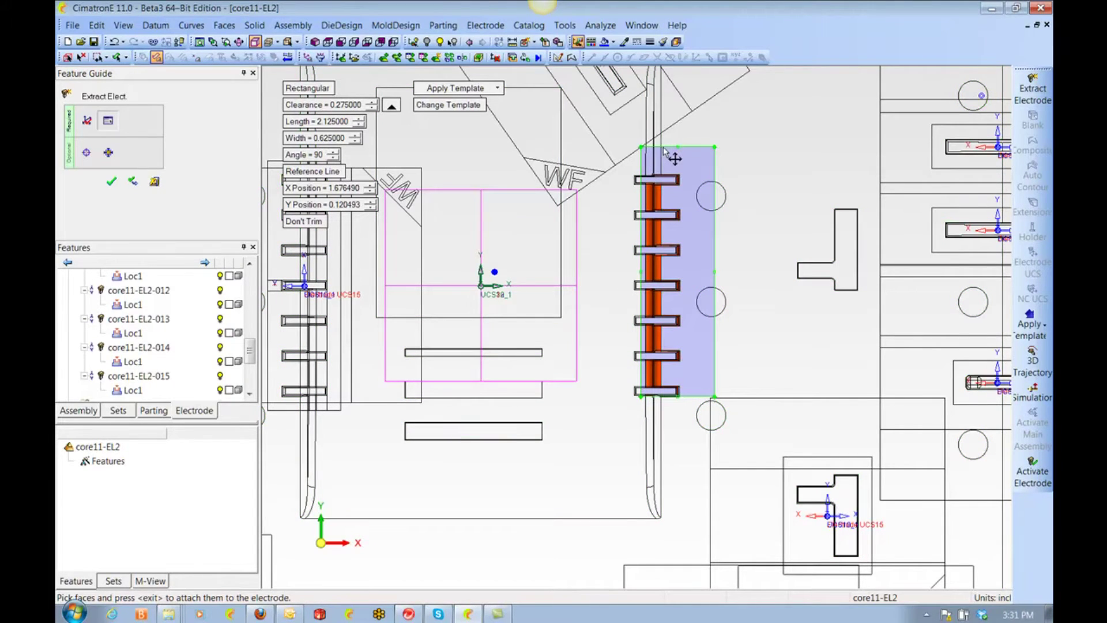
{"action": "mouse_move", "coordinate": [664, 151]}
{"action": "left_mouse_down"}
{"action": "mouse_move", "coordinate": [648, 160]}
{"action": "mouse_move", "coordinate": [663, 171]}
{"action": "left_mouse_up"}
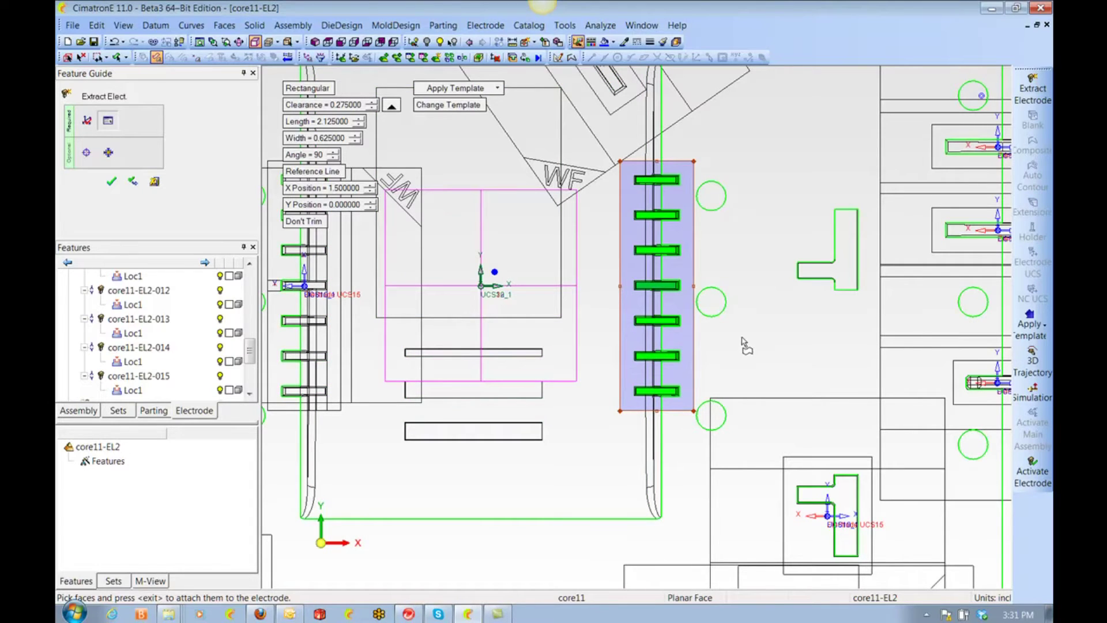
Attach the rib faces on the pocket's right wall, fit the boundary to them and create the electrode.
{"action": "middle_click", "coordinate": [752, 258]}
{"action": "left_click", "coordinate": [745, 215]}
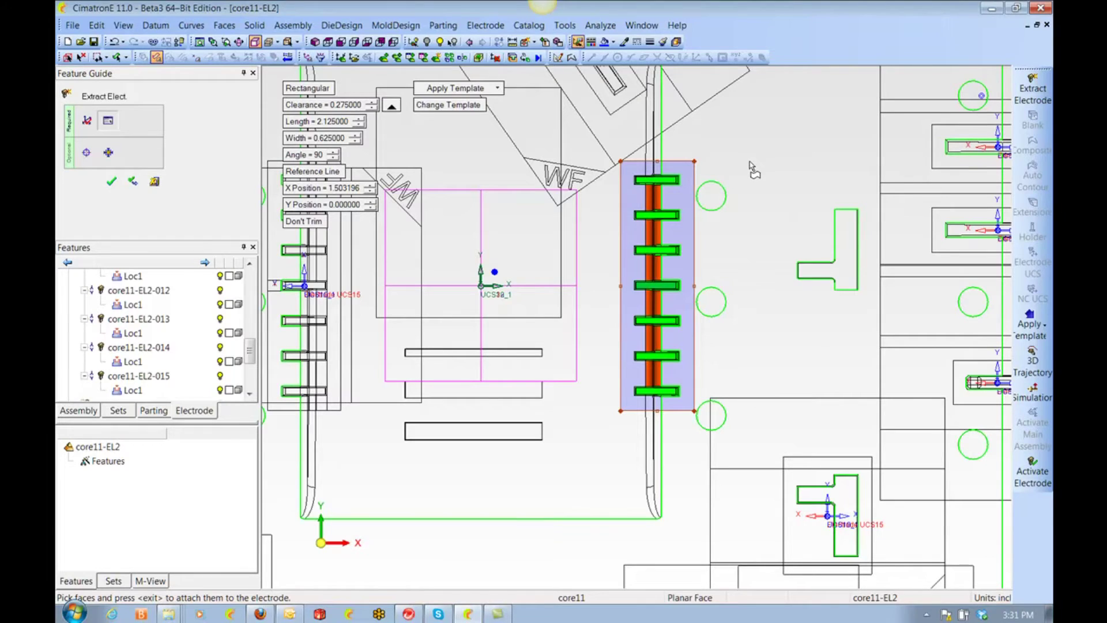
{"action": "right_click", "coordinate": [752, 169]}
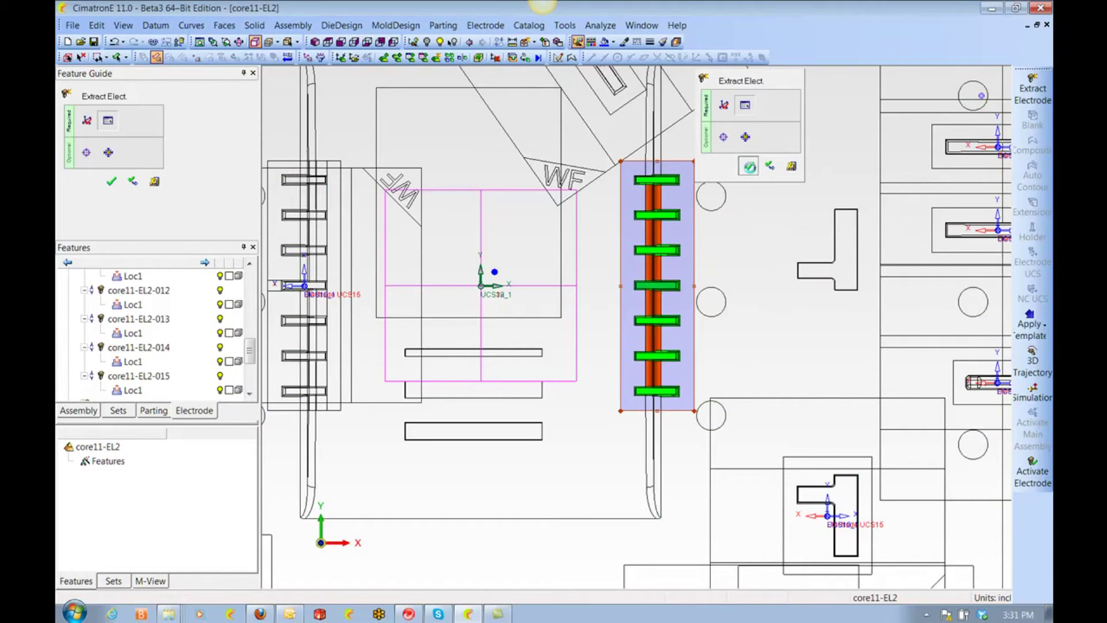
{"action": "left_click", "coordinate": [749, 167]}
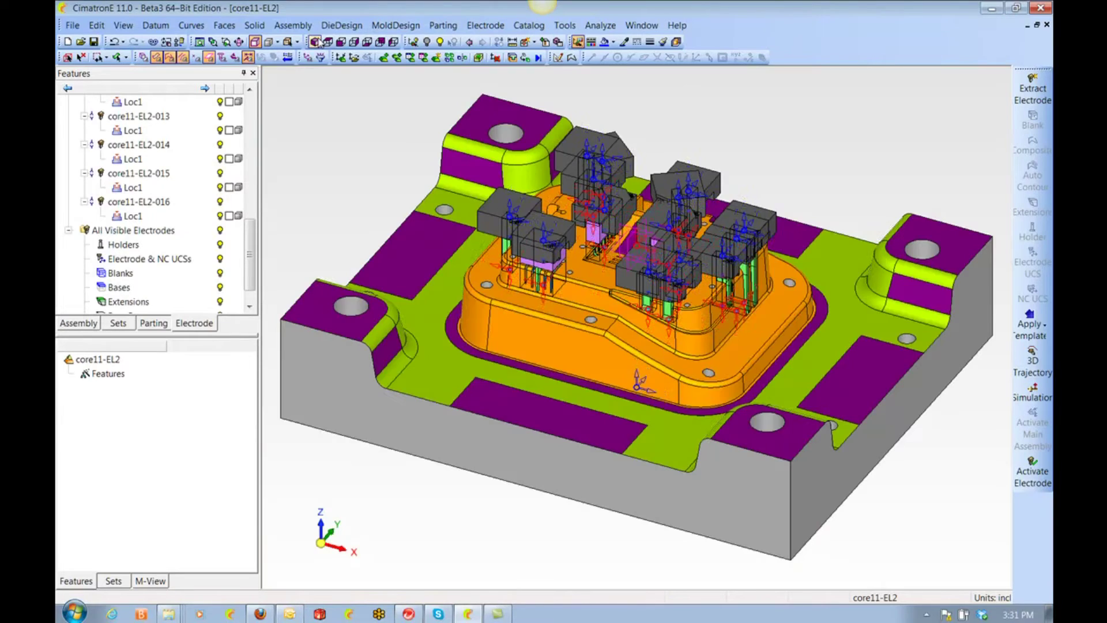
Review the extracted electrodes in the feature tree, from core11-EL2-001 to core11-EL2-016.
{"action": "left_click", "coordinate": [327, 43]}
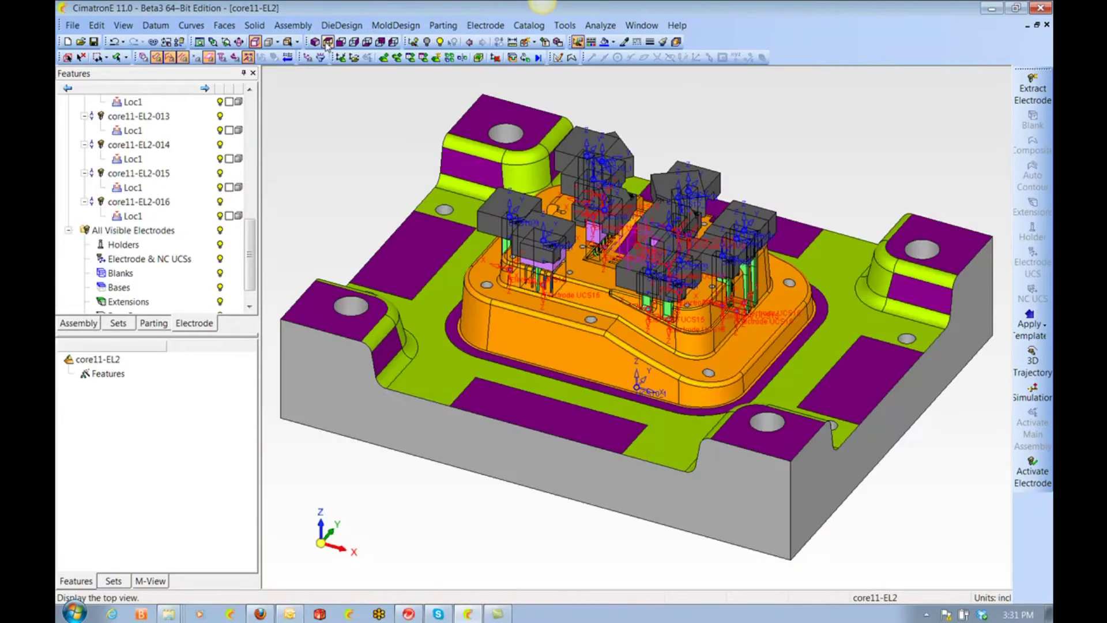
{"action": "left_click_drag", "start_coordinate": [250, 258], "coordinate": [251, 136]}
{"action": "left_click", "coordinate": [220, 145]}
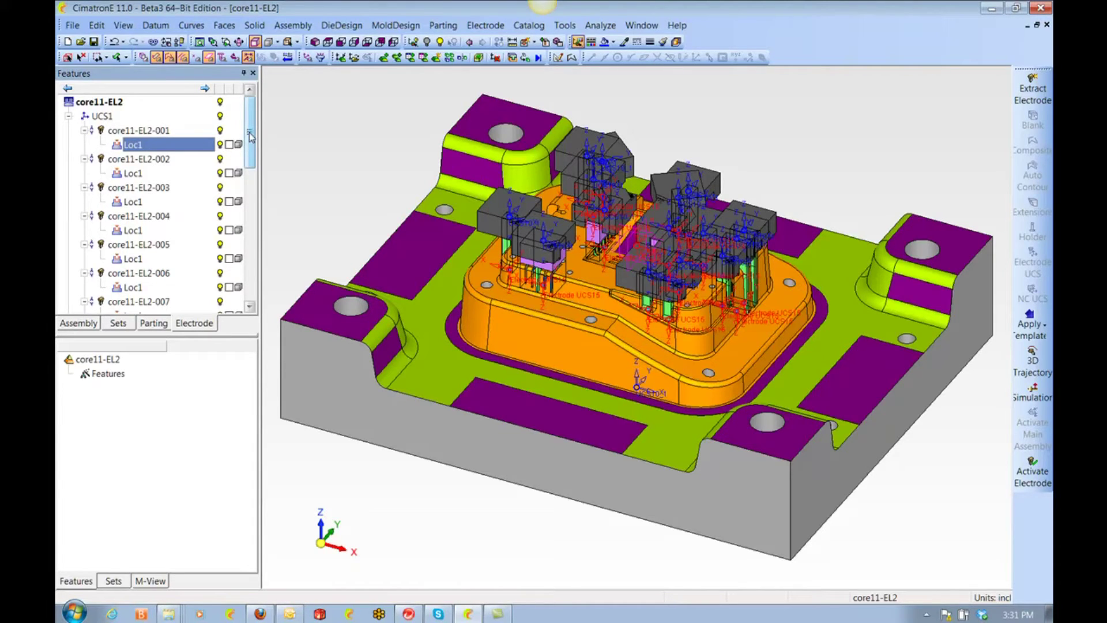
{"action": "left_click_drag", "start_coordinate": [249, 146], "coordinate": [267, 247]}
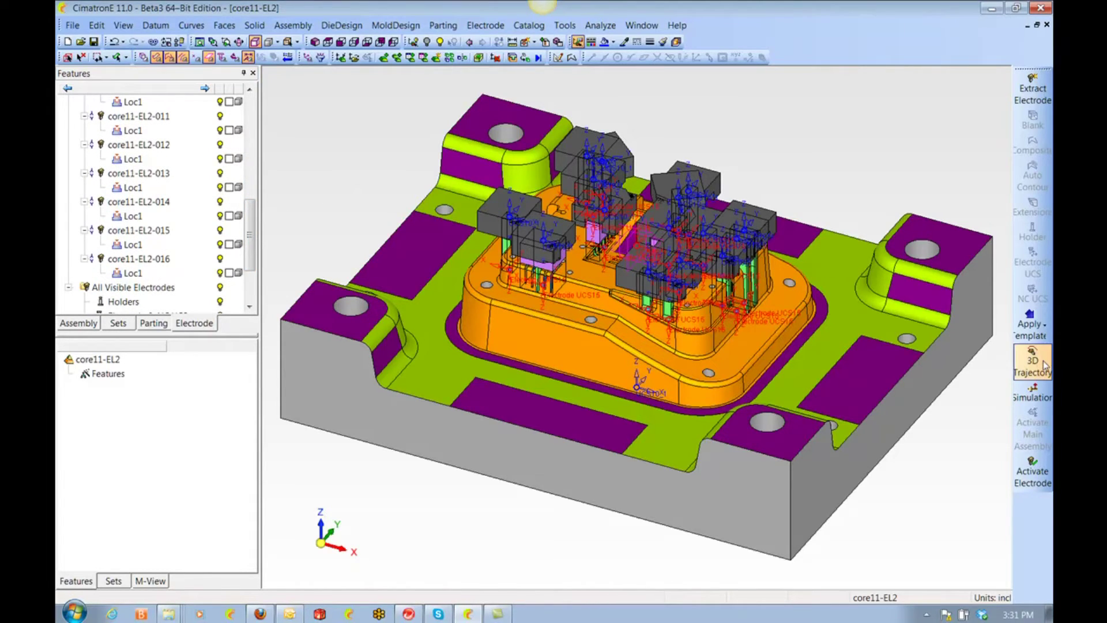
Start the electrode simulation, stop limiting it to the marked electrodes and raise all electrodes out of the core.
{"action": "left_click", "coordinate": [1034, 394]}
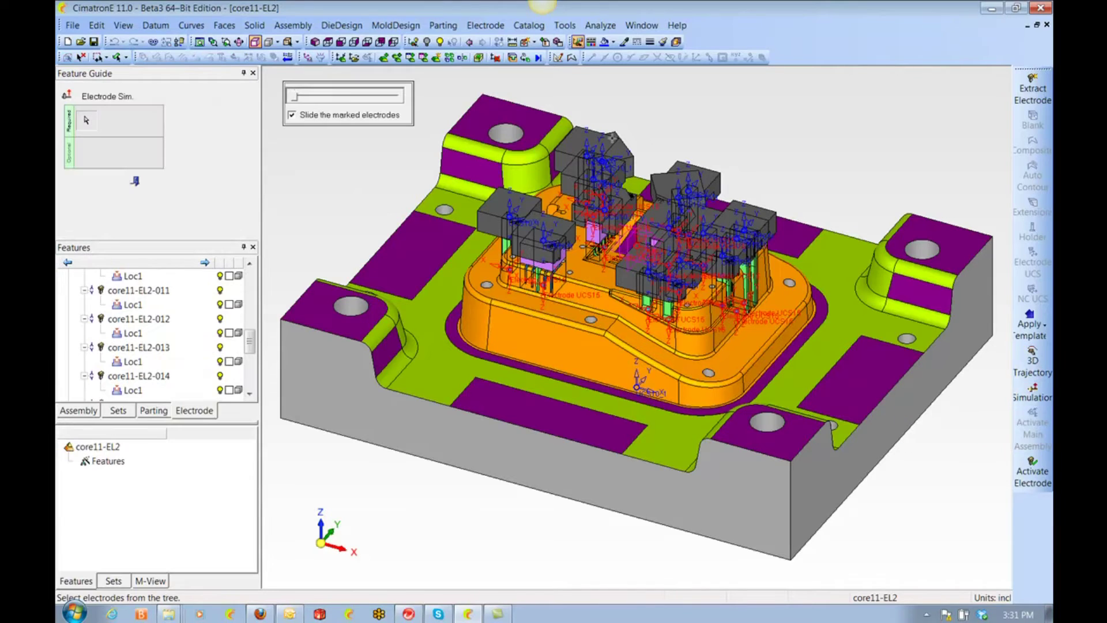
{"action": "left_click", "coordinate": [292, 115]}
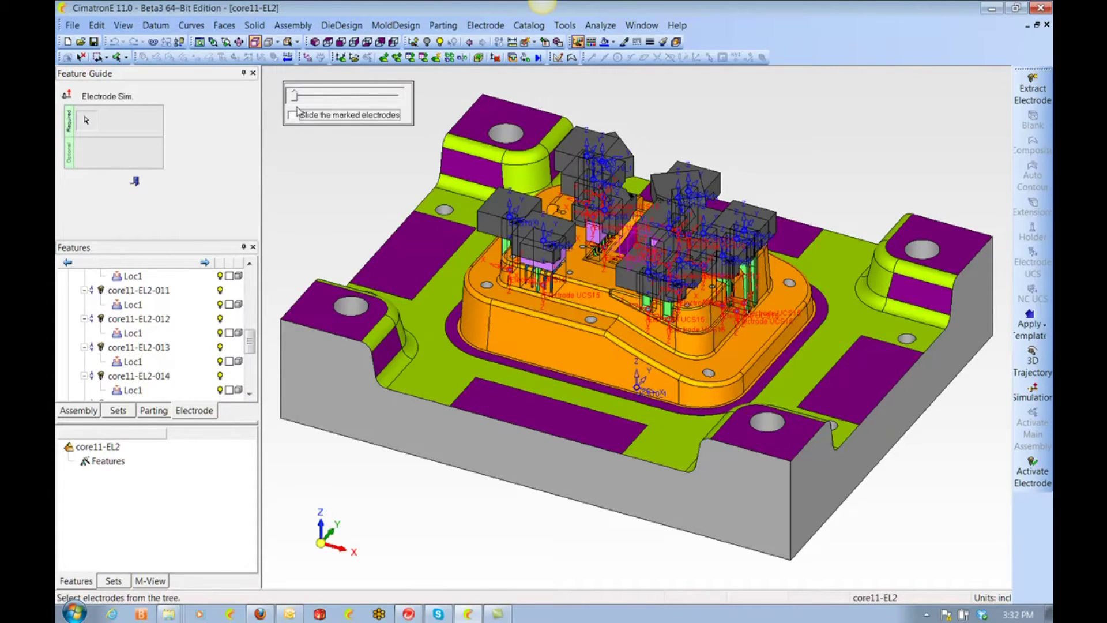
{"action": "left_click_drag", "start_coordinate": [295, 96], "coordinate": [358, 96]}
Inspect the raised electrodes against the core's slots and pockets up close and lower them back into the core.
{"action": "left_click_drag", "start_coordinate": [646, 358], "coordinate": [651, 265], "text": "ctrl"}
{"action": "right_click_drag", "start_coordinate": [807, 323], "coordinate": [836, 230], "text": "ctrl"}
{"action": "middle_click_drag", "start_coordinate": [841, 224], "coordinate": [693, 351], "text": "ctrl"}
{"action": "right_click_drag", "start_coordinate": [750, 314], "coordinate": [779, 230], "text": "ctrl"}
{"action": "left_click_drag", "start_coordinate": [755, 300], "coordinate": [776, 375], "text": "ctrl"}
{"action": "middle_click_drag", "start_coordinate": [776, 375], "coordinate": [799, 376], "text": "ctrl"}
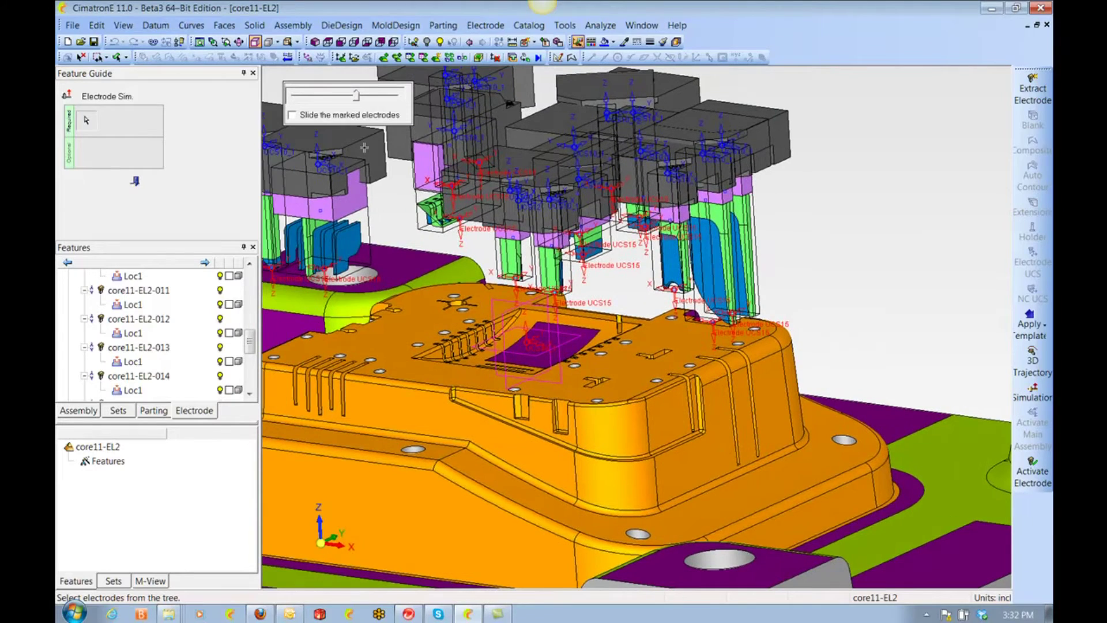
{"action": "left_click_drag", "start_coordinate": [343, 102], "coordinate": [295, 98]}
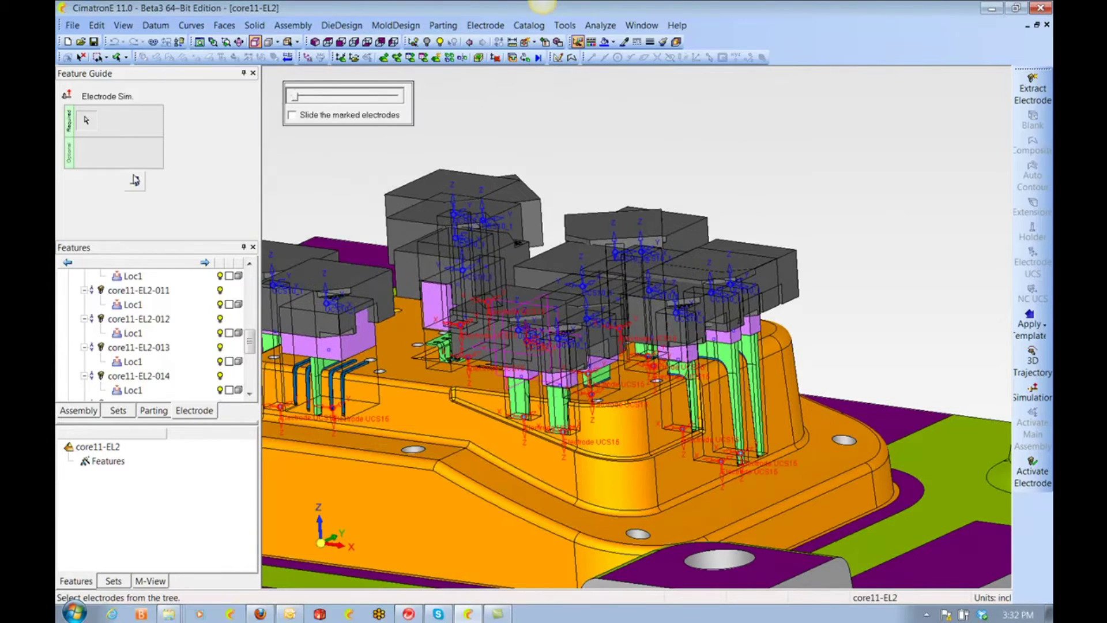
{"action": "right_click_drag", "start_coordinate": [300, 151], "coordinate": [303, 173], "text": "ctrl"}
{"action": "left_click_drag", "start_coordinate": [303, 173], "coordinate": [306, 189], "text": "ctrl"}
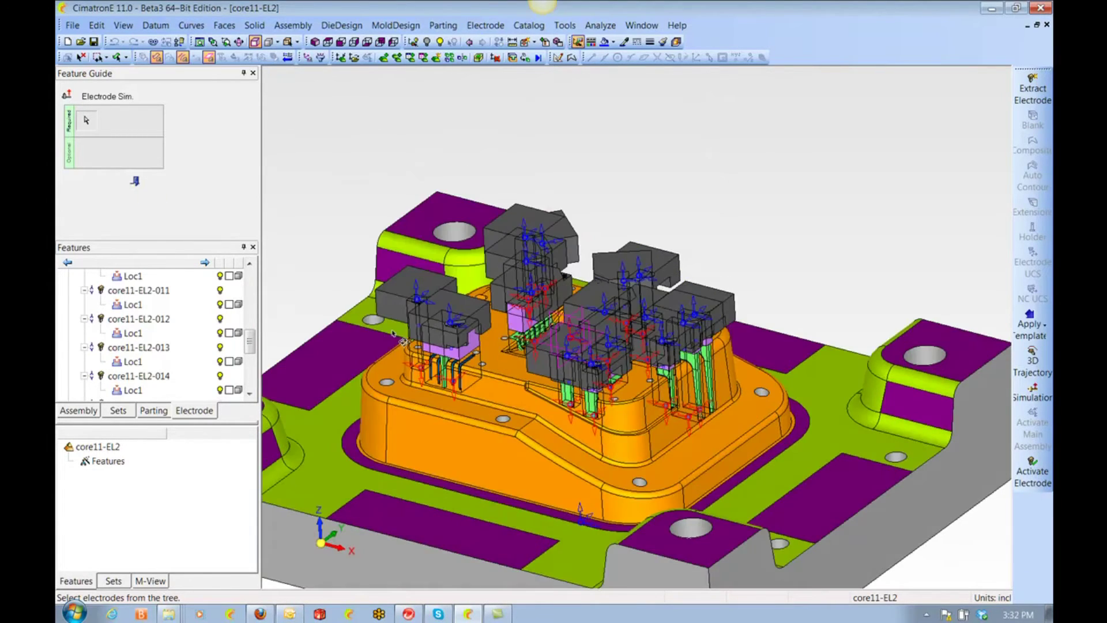
Close the electrode simulation and select the tall rib electrode core11-EL2-003 for a 3D trajectory.
{"action": "middle_click_drag", "start_coordinate": [306, 189], "coordinate": [331, 152], "text": "ctrl"}
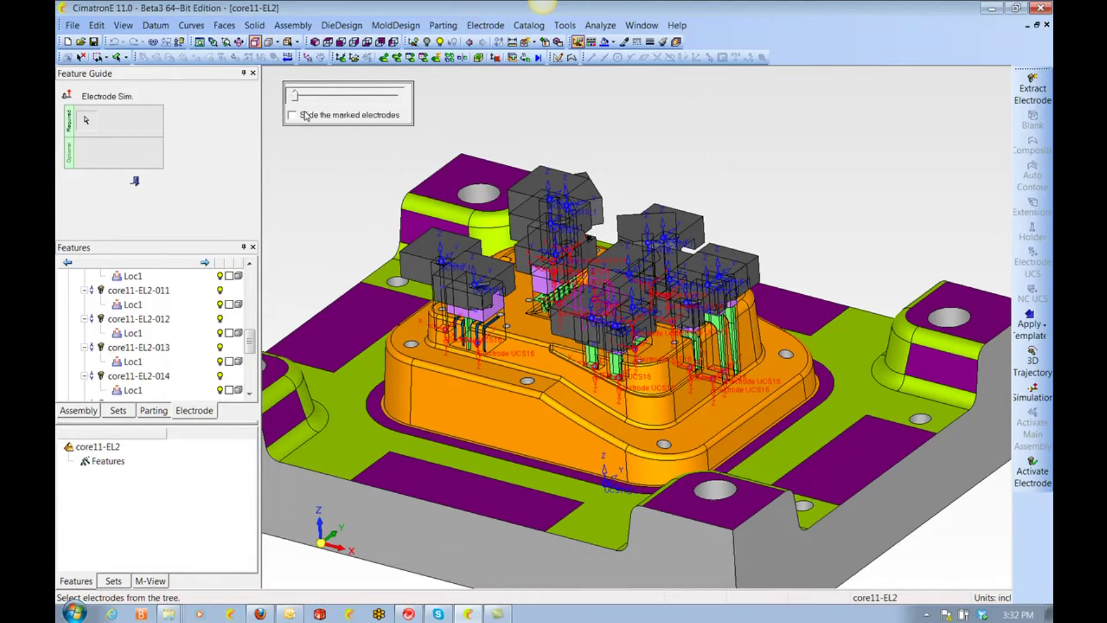
{"action": "left_click", "coordinate": [136, 180]}
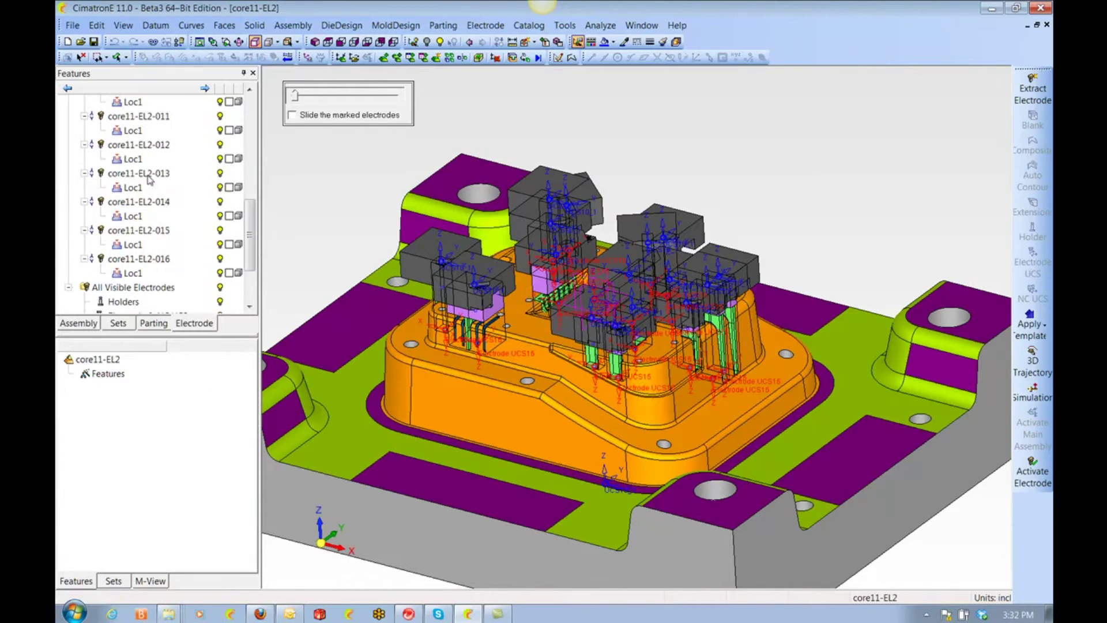
{"action": "left_click", "coordinate": [1032, 363]}
{"action": "scroll", "coordinate": [680, 240], "scroll_direction": "up", "scroll_amount": 6}
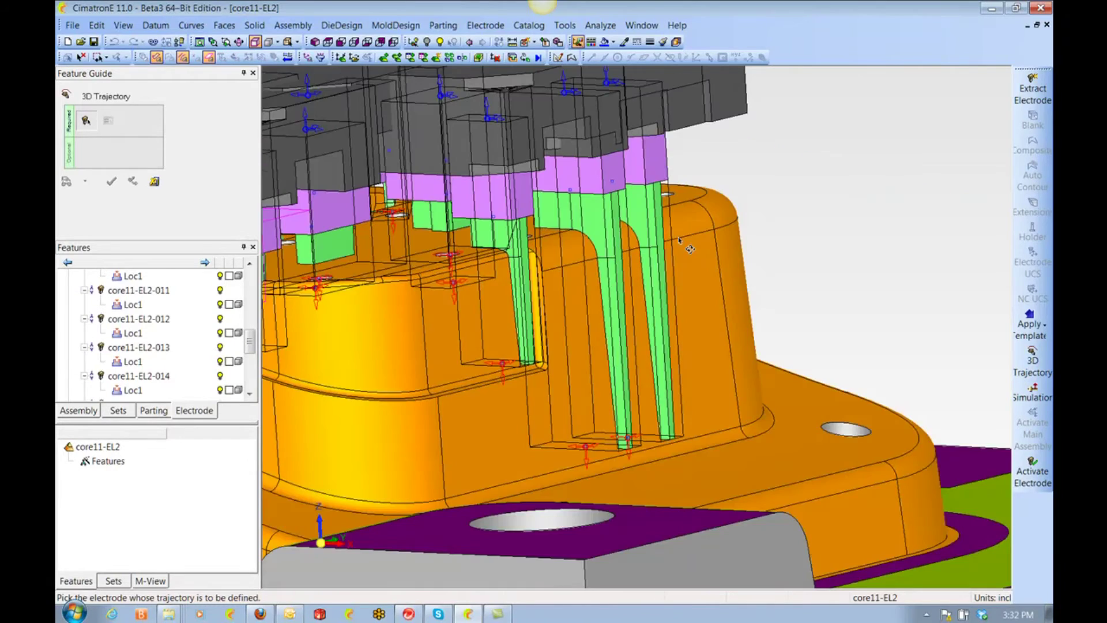
{"action": "middle_click_drag", "start_coordinate": [679, 240], "coordinate": [671, 239]}
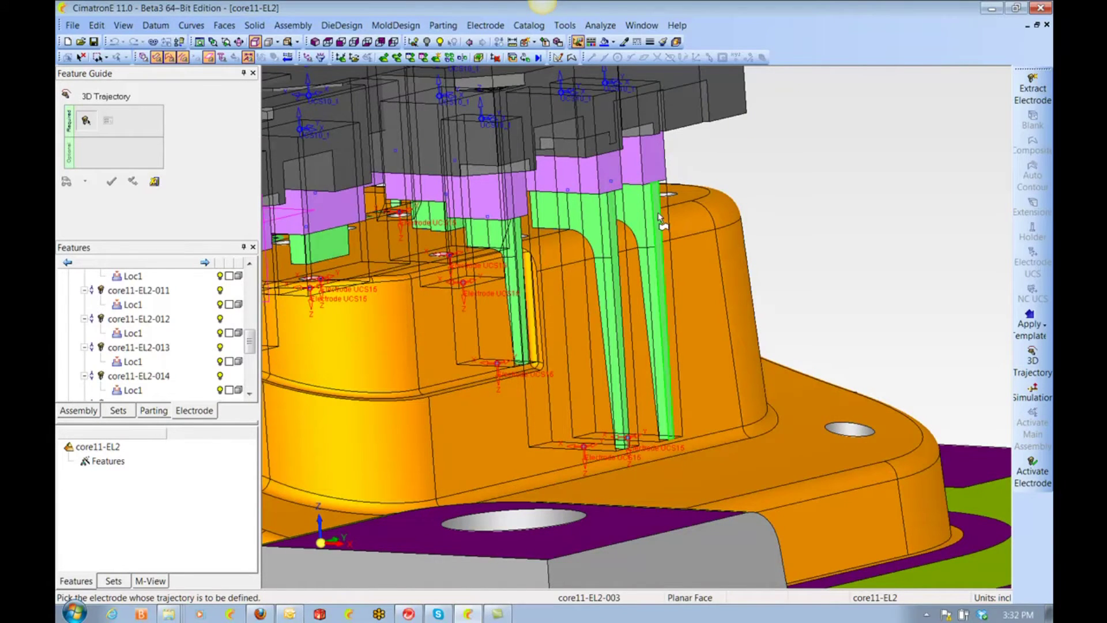
{"action": "left_click", "coordinate": [660, 216]}
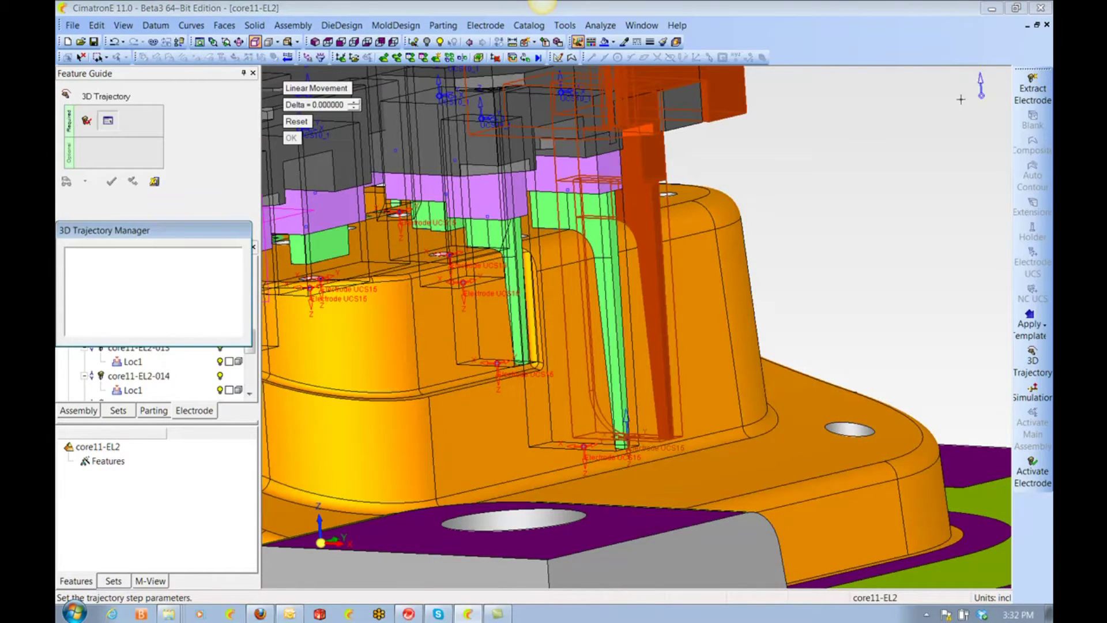
Add a linear movement of 1.000 along X that takes the electrode sideways out of its slot.
{"action": "right_click", "coordinate": [982, 91]}
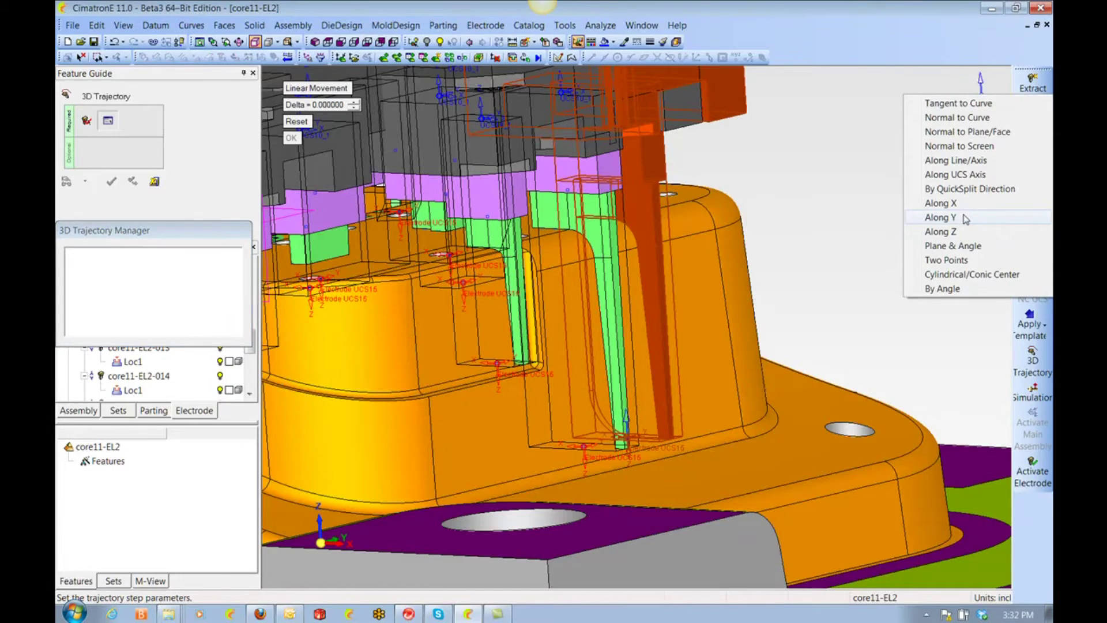
{"action": "left_click", "coordinate": [941, 203]}
{"action": "middle_click_drag", "start_coordinate": [856, 209], "coordinate": [796, 210]}
{"action": "mouse_move", "coordinate": [353, 109]}
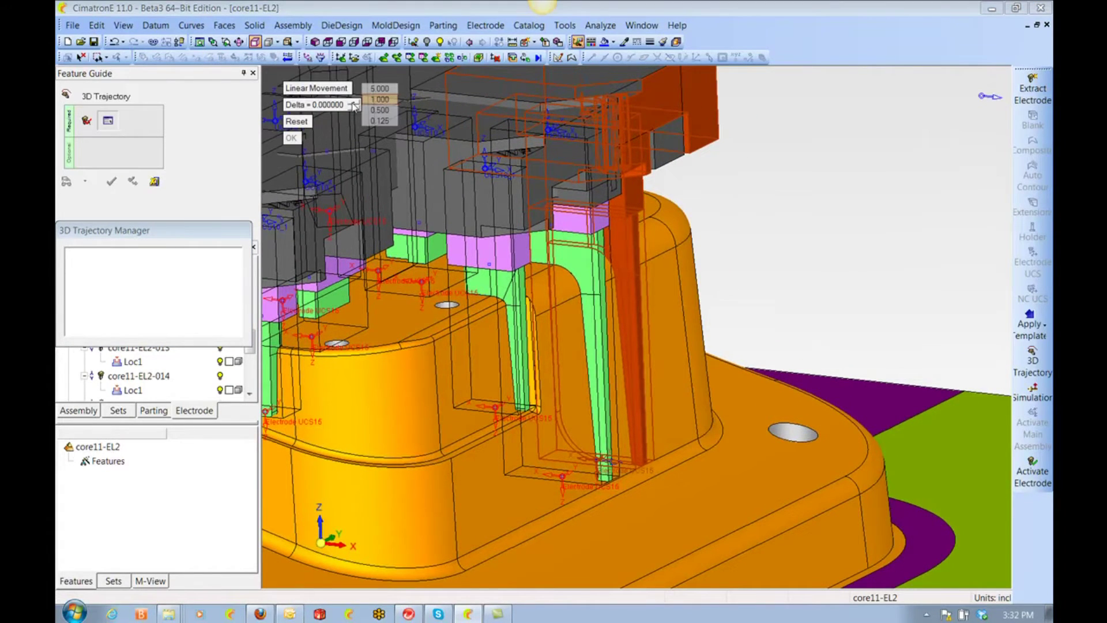
{"action": "left_click", "coordinate": [354, 103]}
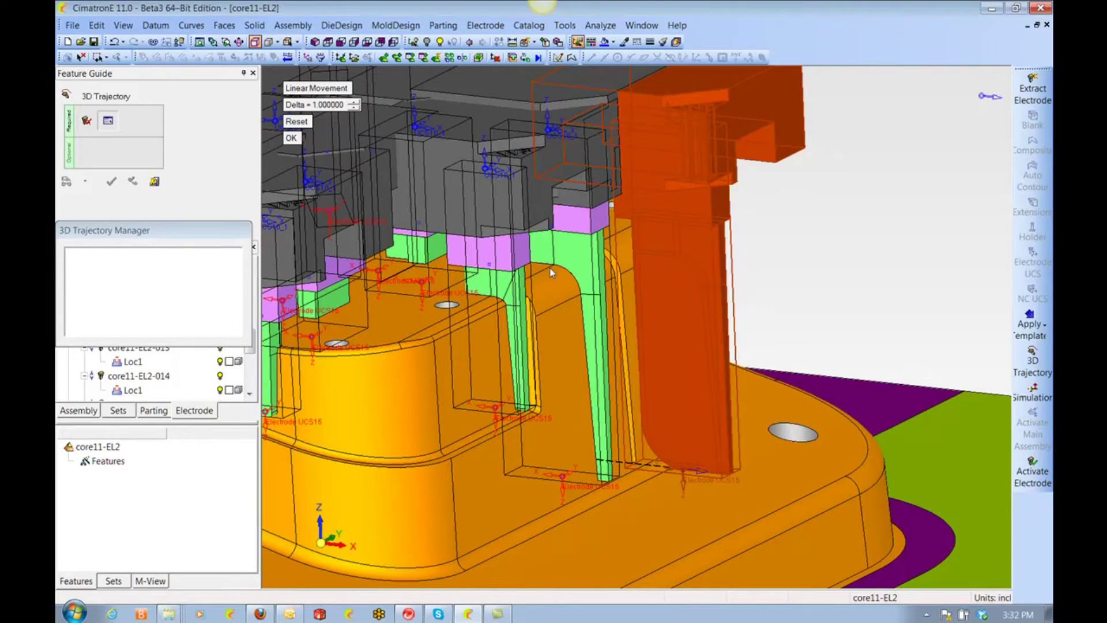
{"action": "scroll", "coordinate": [611, 222], "scroll_direction": "up", "scroll_amount": 5}
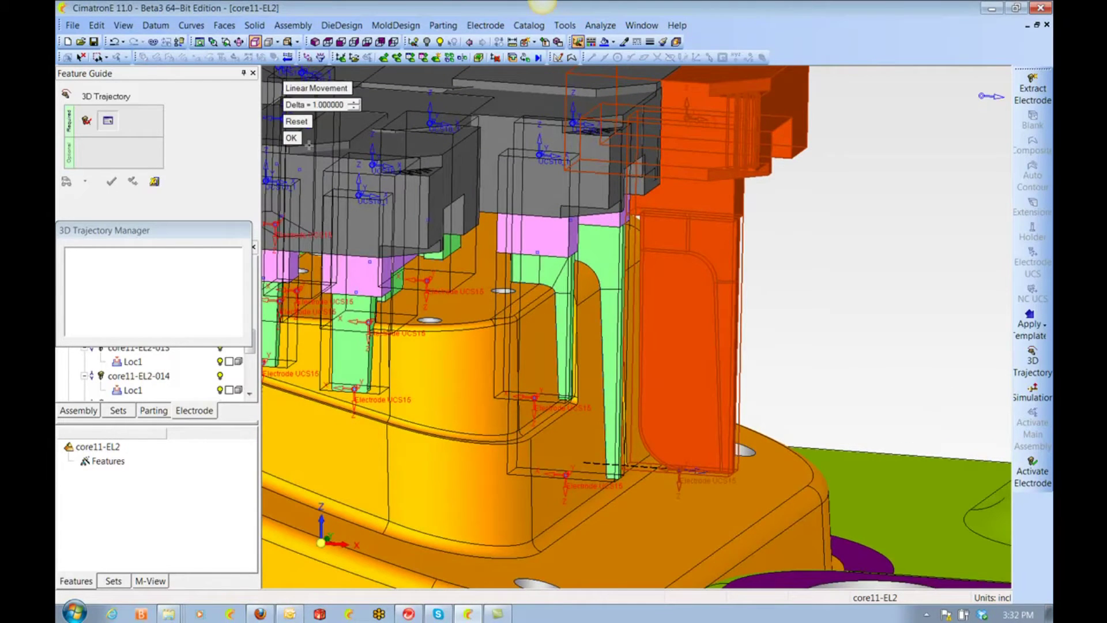
{"action": "left_click", "coordinate": [291, 139]}
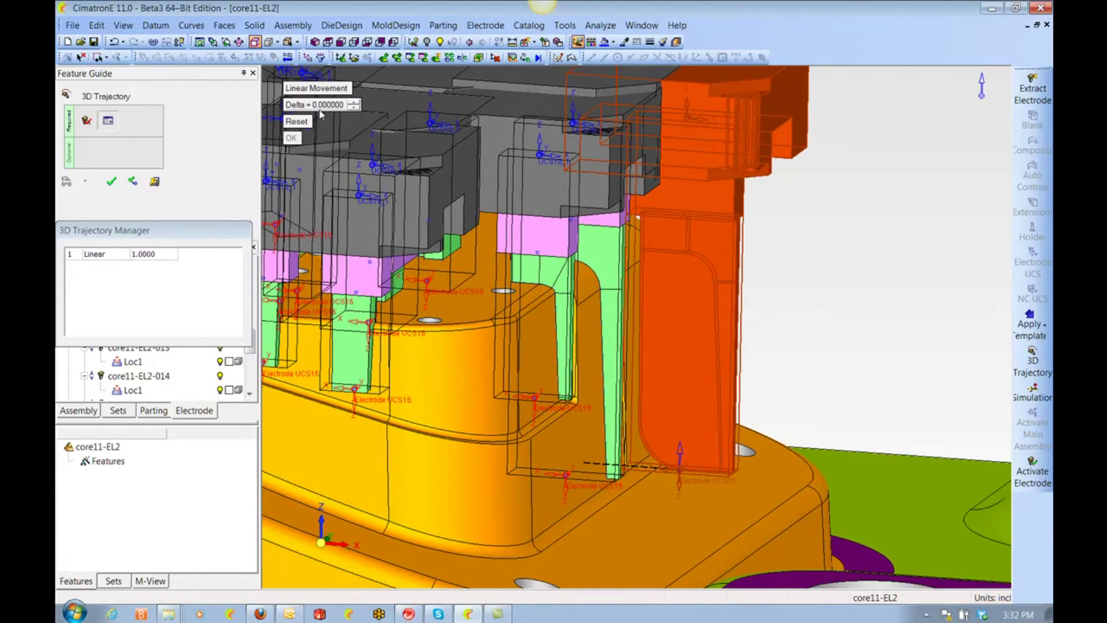
Extend the electrode's trajectory with a linear movement of 3.000 upwards along Z and create the trajectory.
{"action": "left_click", "coordinate": [356, 102]}
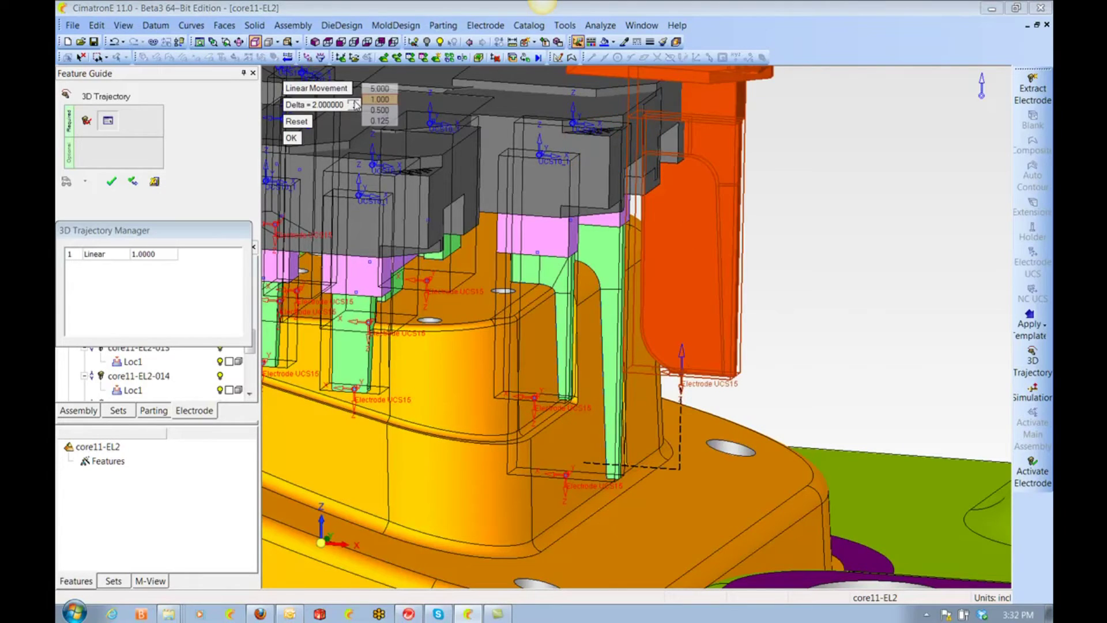
{"action": "left_click", "coordinate": [355, 102]}
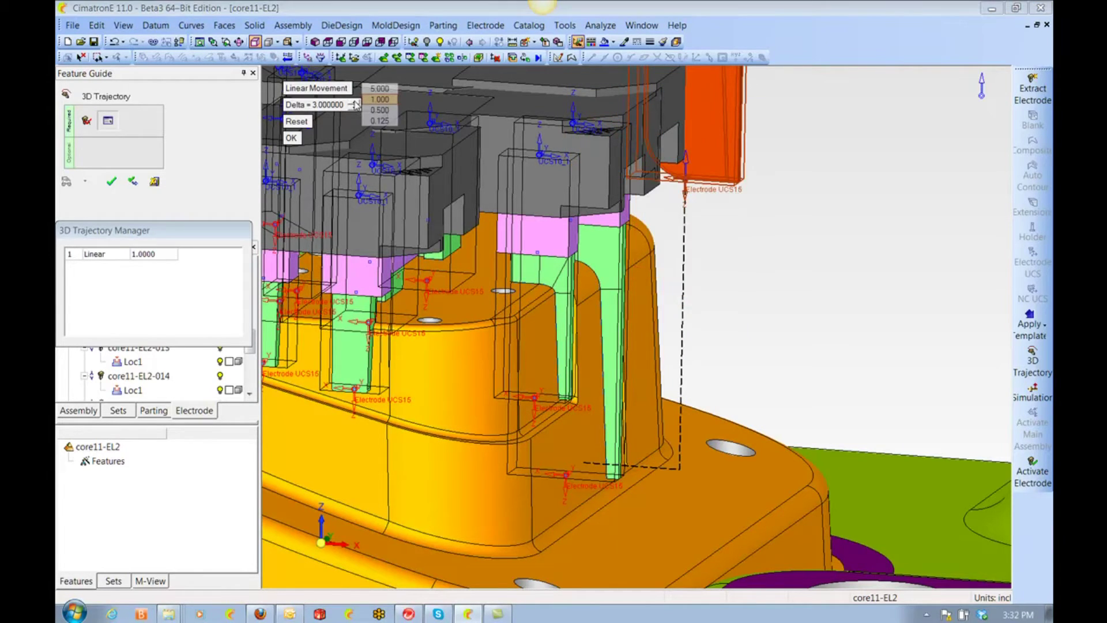
{"action": "left_click", "coordinate": [112, 182]}
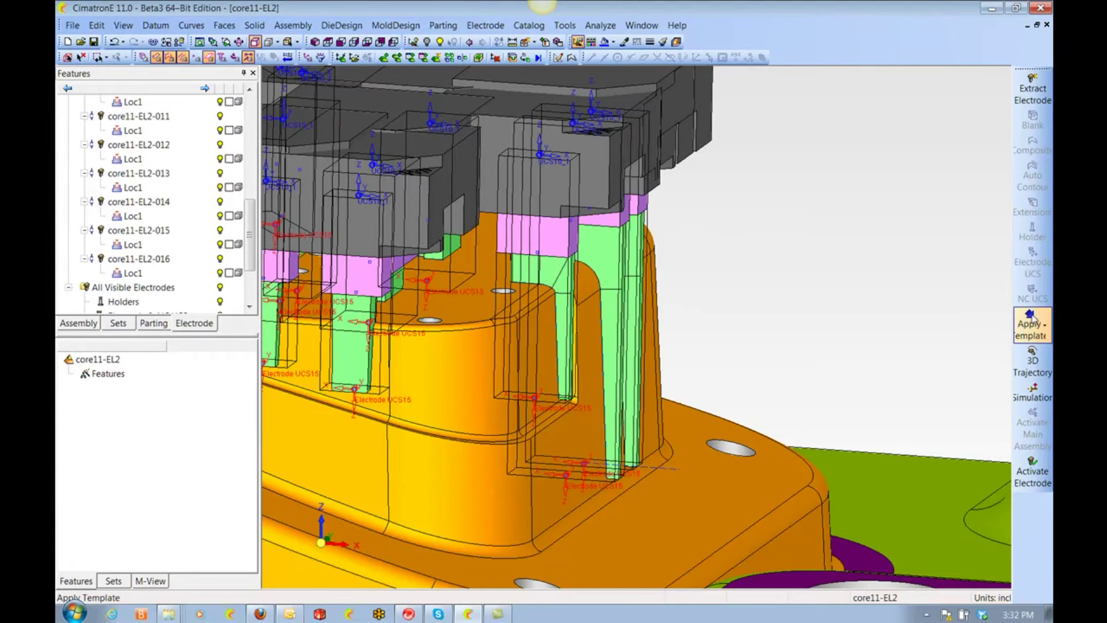
{"action": "left_click", "coordinate": [1033, 360]}
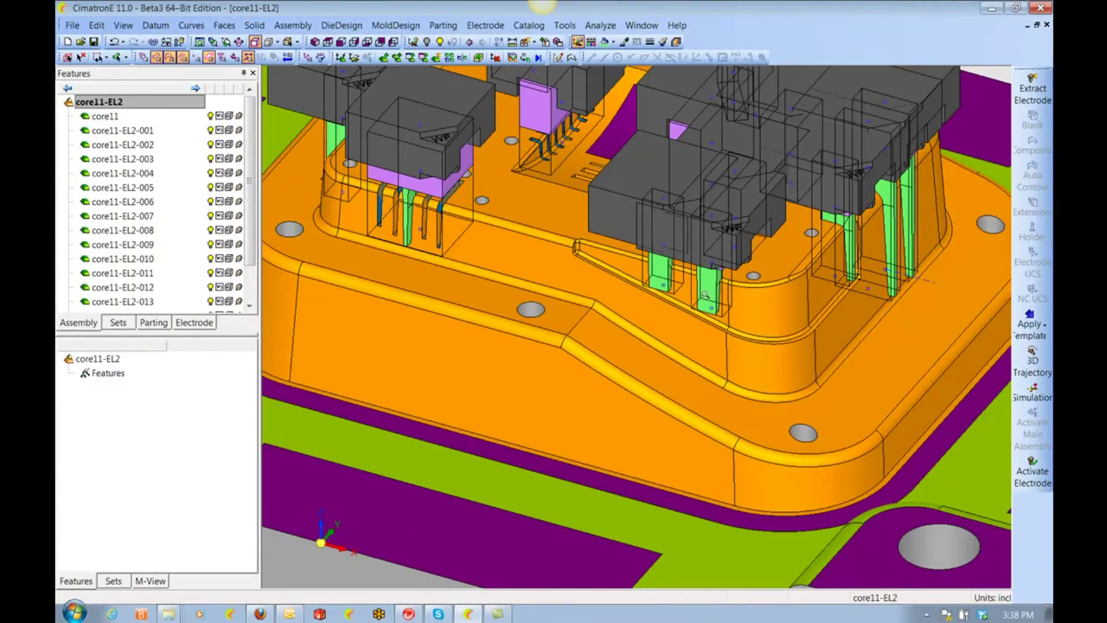
Activate the electrode over the row of five ribs, core11-EL2-008, as the component for editing.
{"action": "middle_click_drag", "start_coordinate": [705, 294], "coordinate": [705, 321]}
{"action": "scroll", "coordinate": [692, 322], "scroll_direction": "up", "scroll_amount": 3}
{"action": "middle_click_drag", "start_coordinate": [654, 289], "coordinate": [675, 305]}
{"action": "left_click", "coordinate": [495, 261]}
{"action": "right_click", "coordinate": [495, 261]}
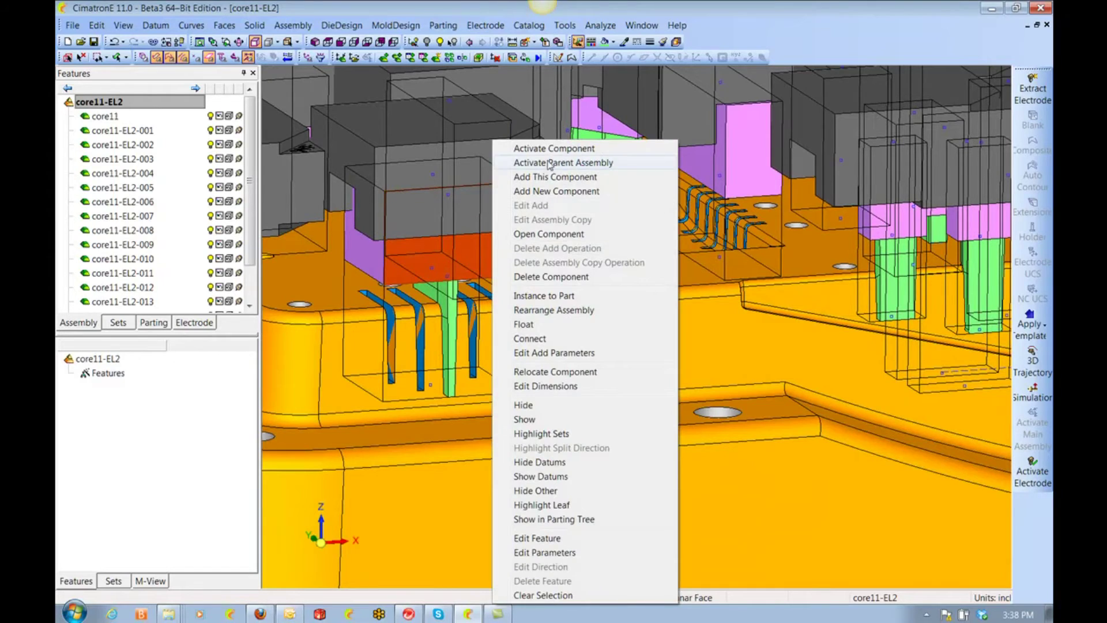
{"action": "left_click", "coordinate": [554, 145]}
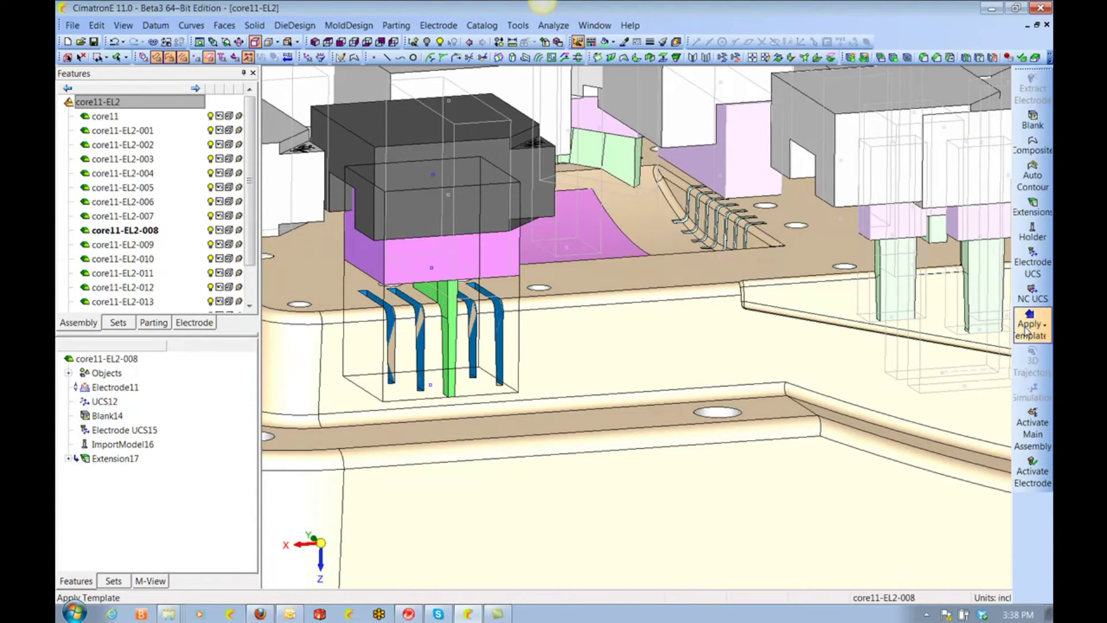
Apply the template by reference selection from electrode core11-EL2-007 four times, extending the four remaining ribs of core11-EL2-008 up to the blank.
{"action": "left_click", "coordinate": [1028, 330]}
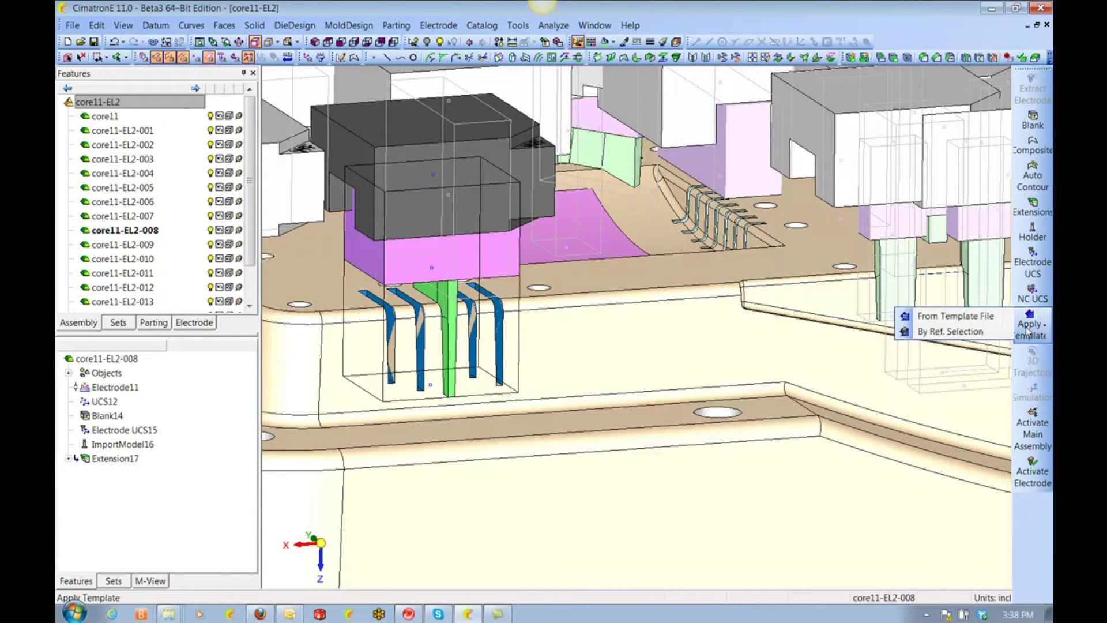
{"action": "left_click", "coordinate": [977, 332]}
{"action": "left_click", "coordinate": [848, 146]}
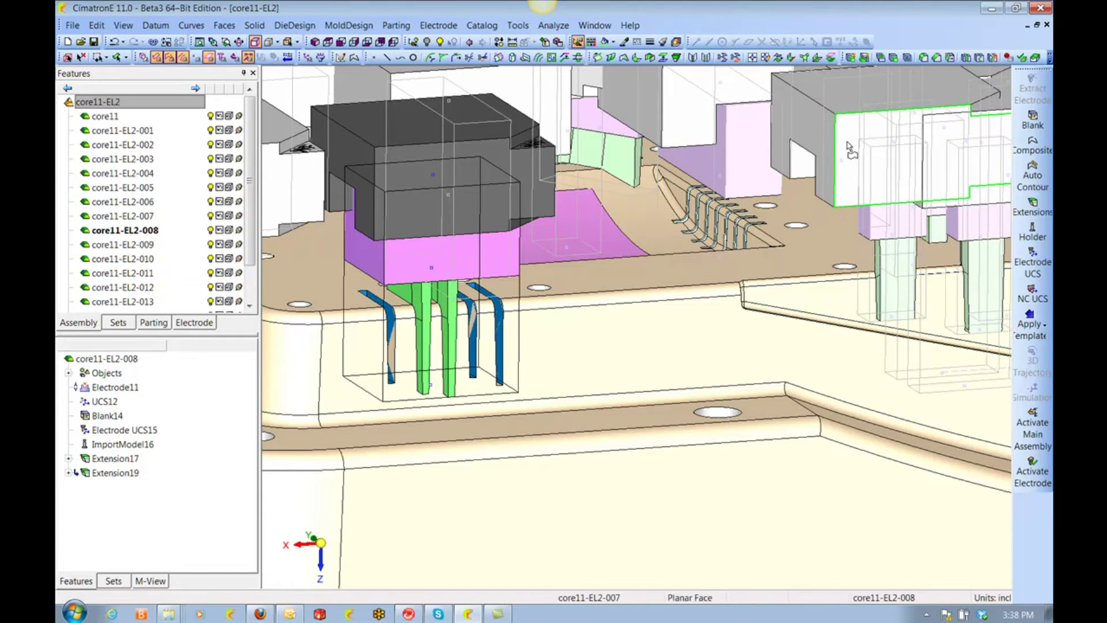
{"action": "left_click", "coordinate": [1038, 326]}
{"action": "left_click", "coordinate": [978, 332]}
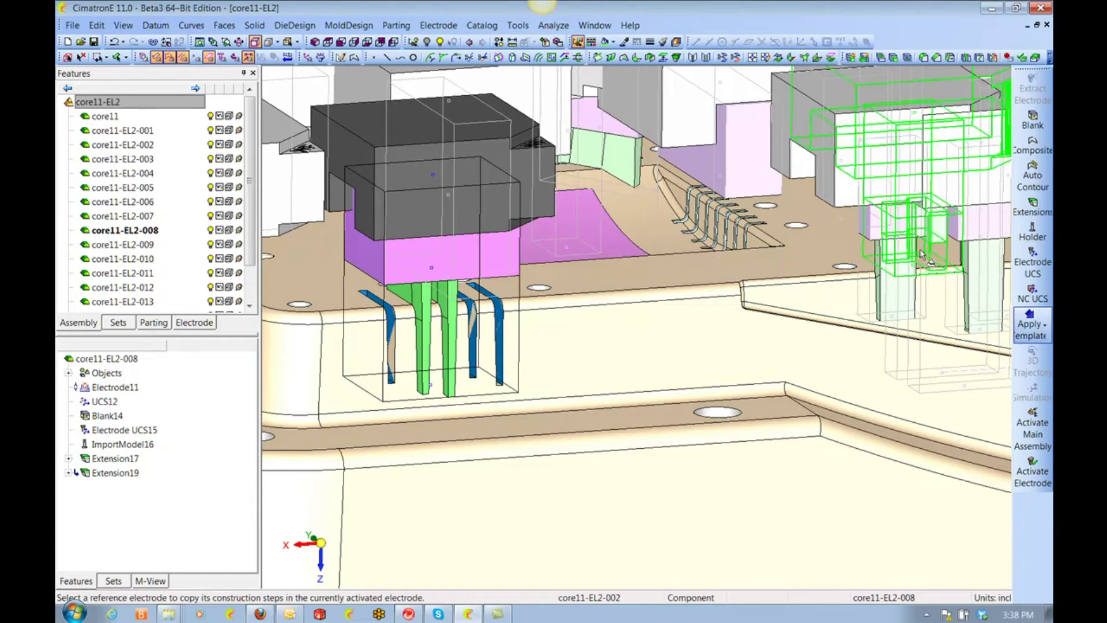
{"action": "left_click", "coordinate": [865, 187]}
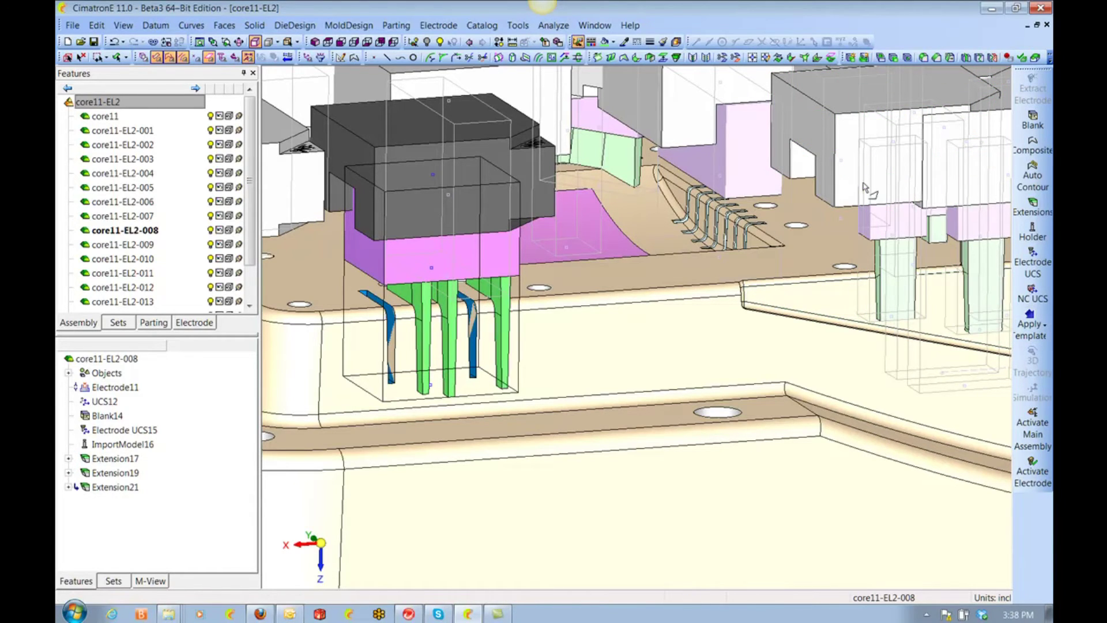
{"action": "left_click", "coordinate": [1030, 329]}
{"action": "left_click", "coordinate": [968, 332]}
{"action": "left_click", "coordinate": [961, 196]}
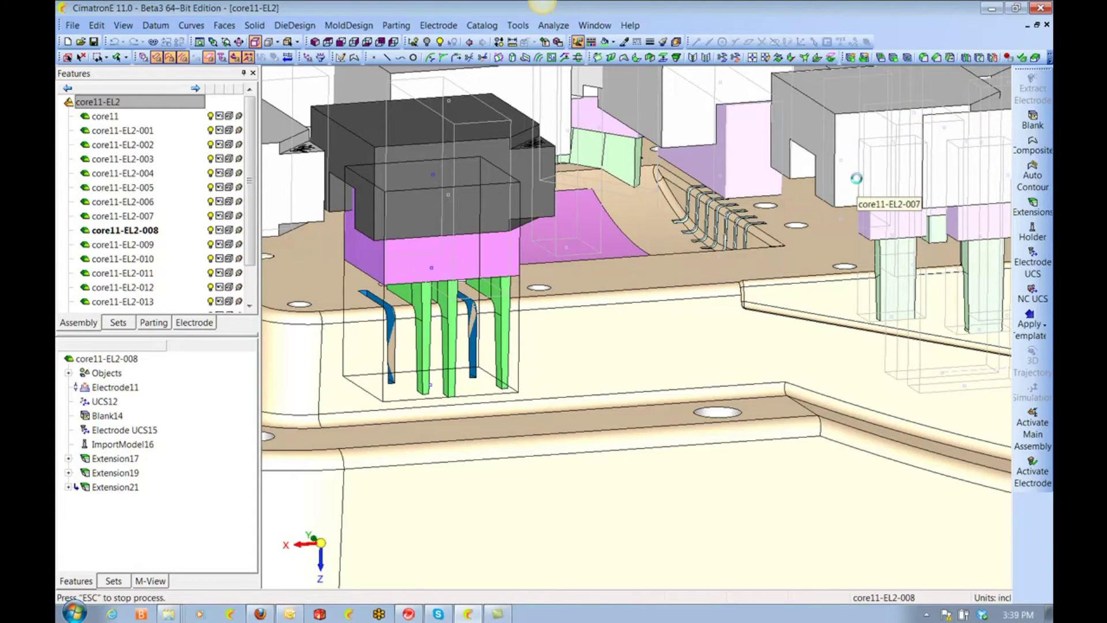
{"action": "left_click", "coordinate": [1029, 326]}
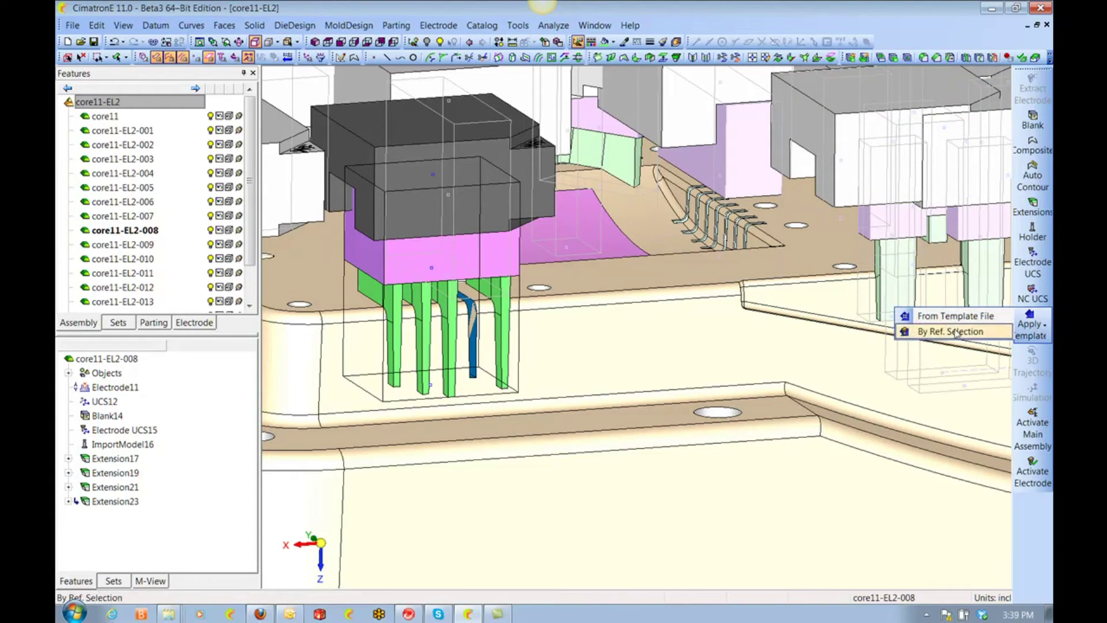
{"action": "left_click", "coordinate": [969, 332]}
{"action": "left_click", "coordinate": [852, 181]}
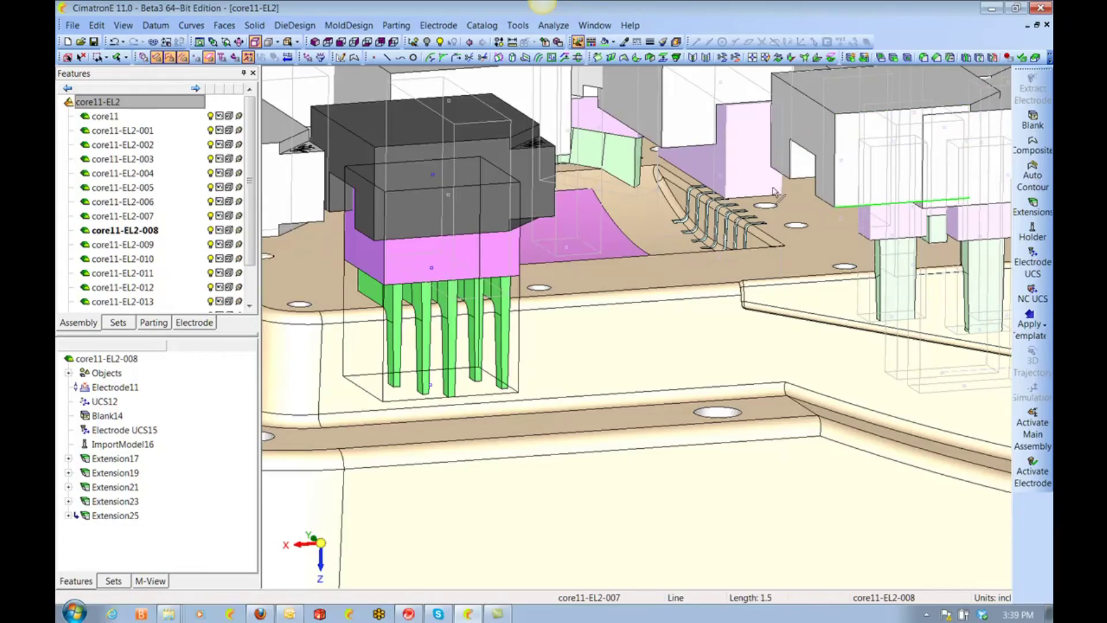
Activate the electrode with a central cylinder and crossed ribs, core11-EL2-010, for editing.
{"action": "scroll", "coordinate": [853, 181], "scroll_direction": "down", "scroll_amount": 5}
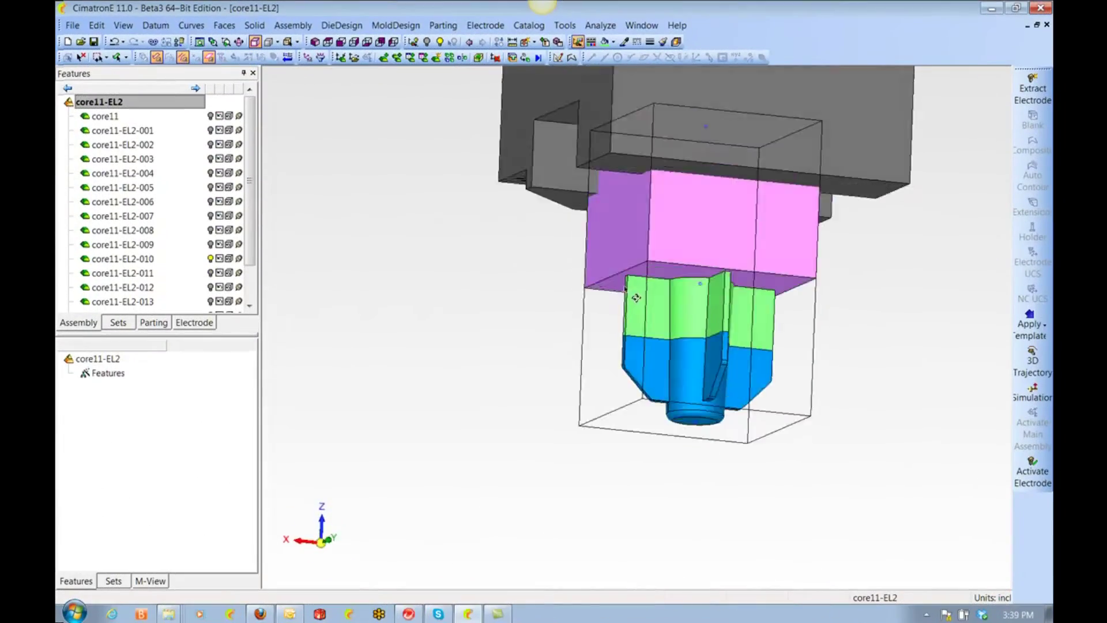
{"action": "middle_click_drag", "start_coordinate": [635, 231], "coordinate": [704, 352]}
{"action": "scroll", "coordinate": [704, 352], "scroll_direction": "up", "scroll_amount": 5}
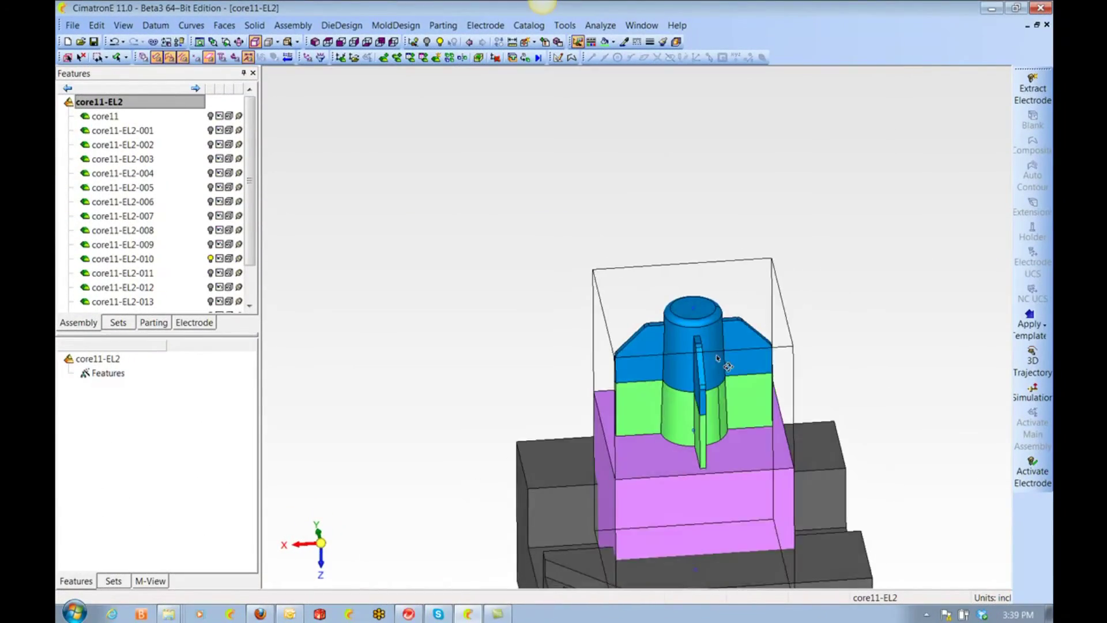
{"action": "middle_click_drag", "start_coordinate": [696, 336], "coordinate": [715, 334]}
{"action": "right_click", "coordinate": [644, 278]}
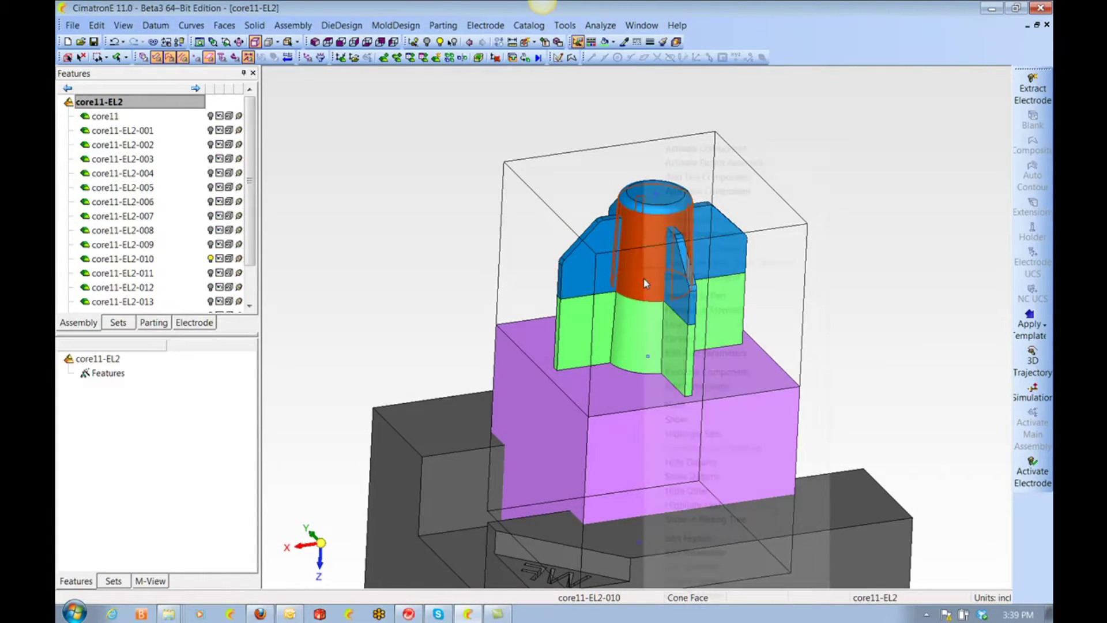
{"action": "left_click", "coordinate": [685, 149]}
Stitch all the burn and extension faces of the cylinder and ribs with a maximum gap of 0.001.
{"action": "right_click", "coordinate": [566, 112]}
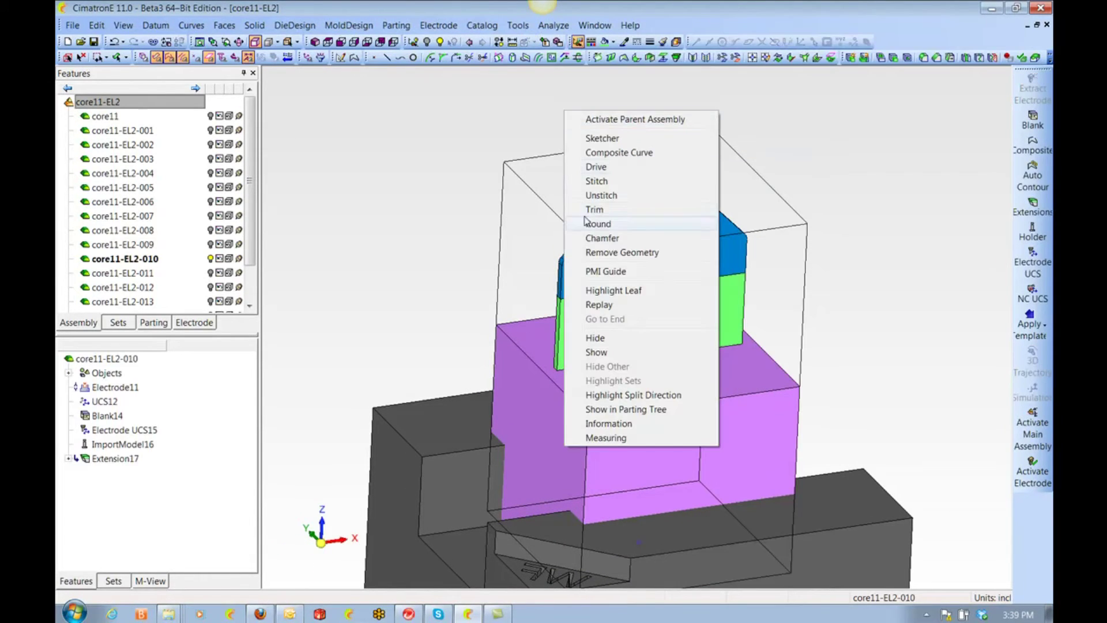
{"action": "left_click", "coordinate": [595, 182]}
{"action": "left_click_drag", "start_coordinate": [441, 126], "coordinate": [792, 348]}
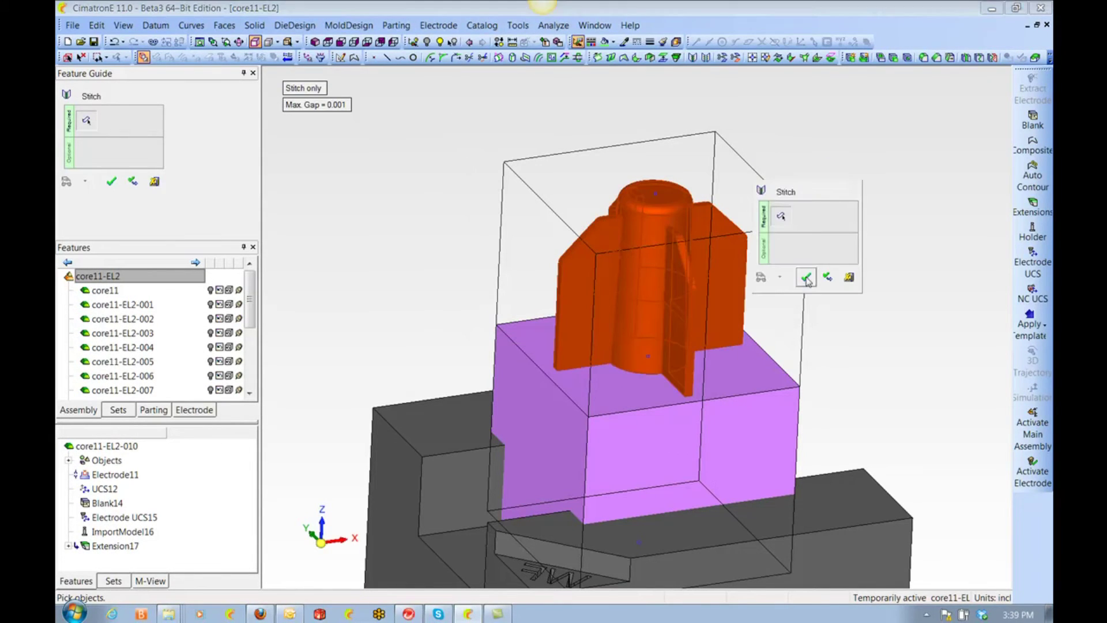
{"action": "left_click", "coordinate": [806, 279]}
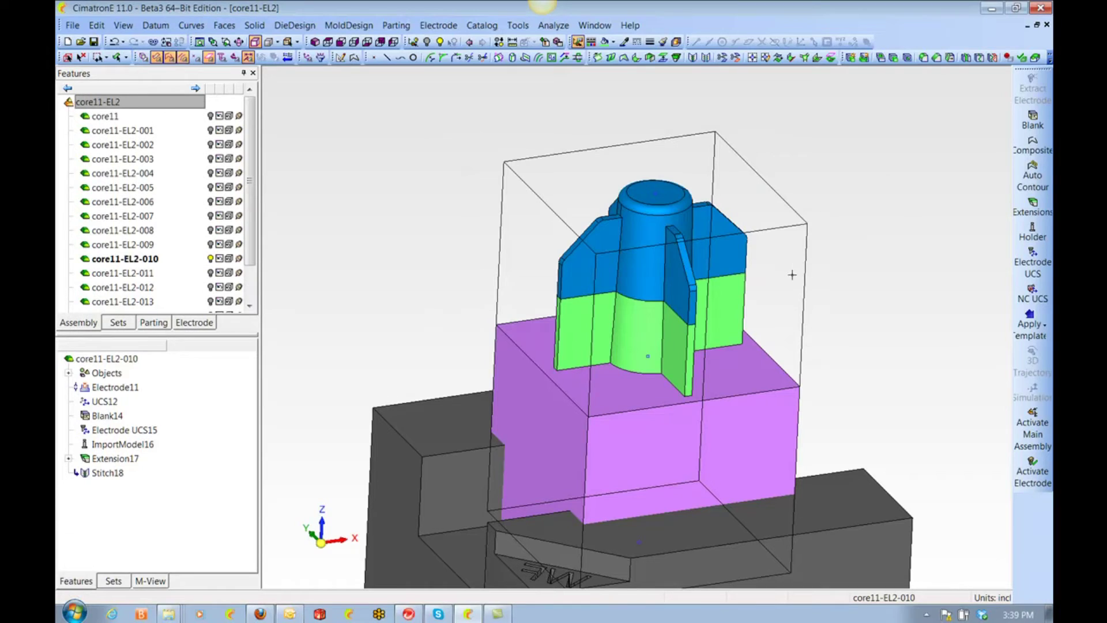
Try to remove the central cylinder's top and side faces with Remove & Extend, leaving only the crossed ribs.
{"action": "left_click", "coordinate": [261, 27]}
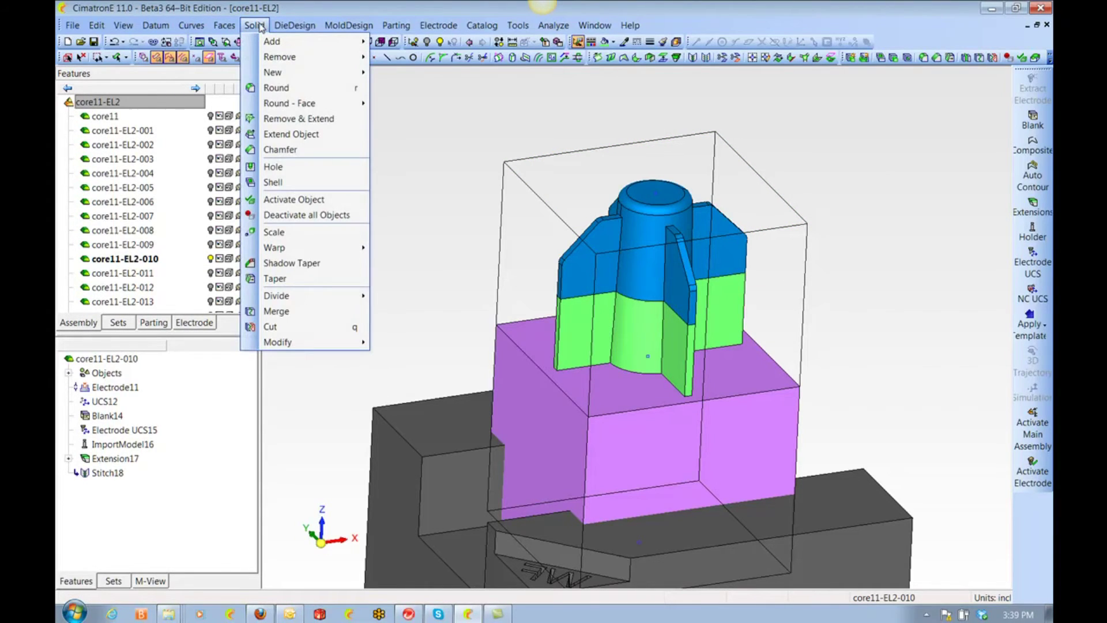
{"action": "left_click", "coordinate": [300, 119]}
{"action": "left_click", "coordinate": [645, 143]}
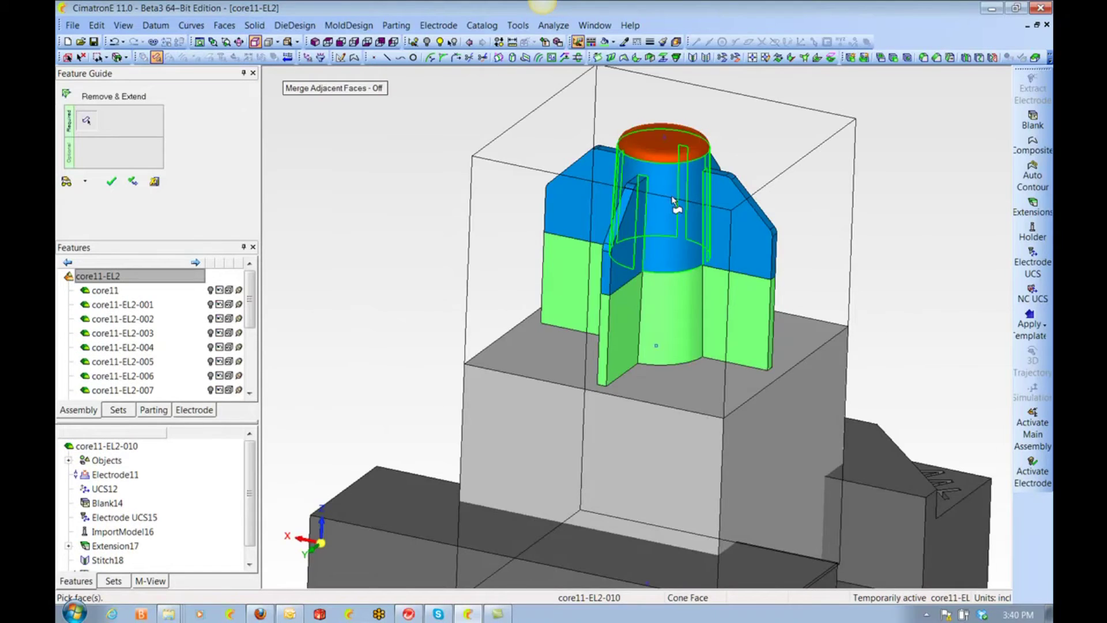
{"action": "left_click", "coordinate": [674, 202]}
{"action": "left_click", "coordinate": [668, 297]}
{"action": "left_click_drag", "start_coordinate": [667, 296], "coordinate": [583, 259], "text": "ctrl"}
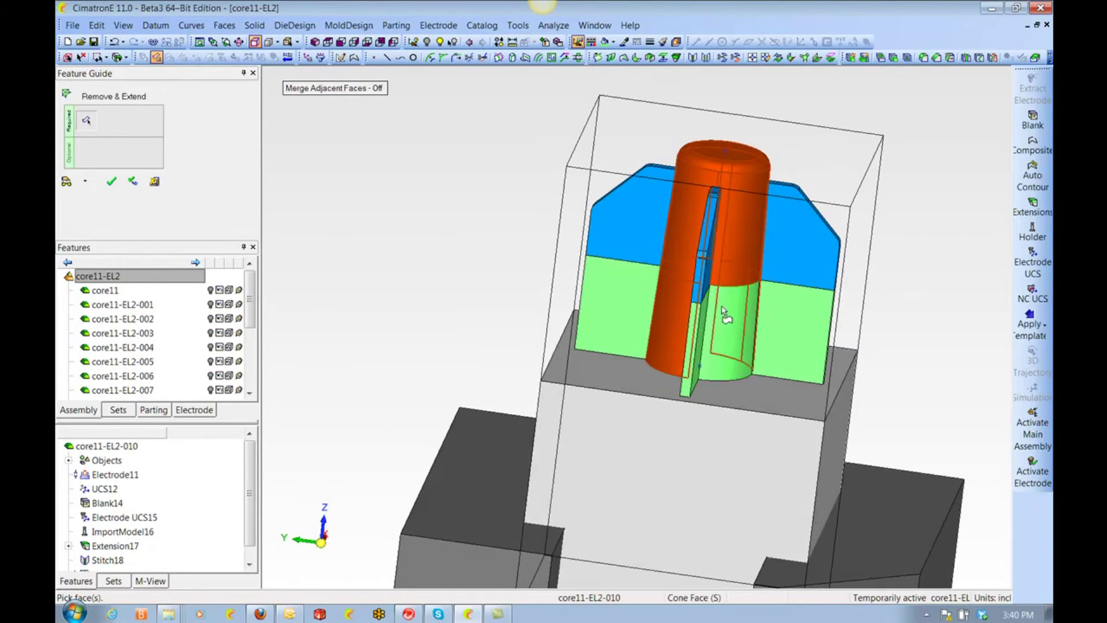
{"action": "middle_click_drag", "start_coordinate": [593, 267], "coordinate": [600, 276]}
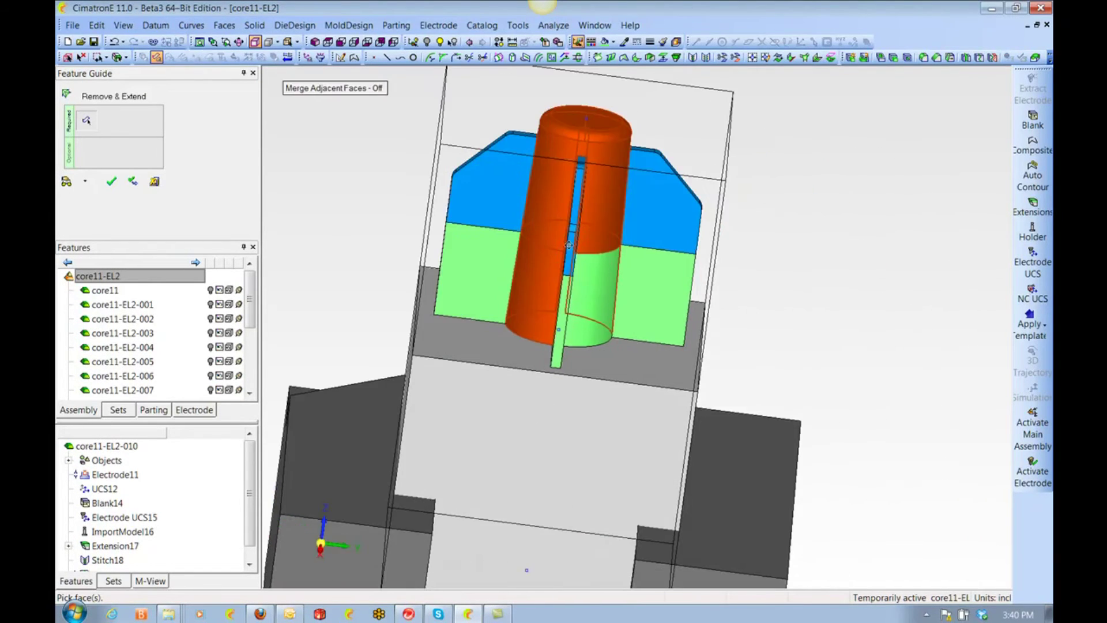
{"action": "middle_click_drag", "start_coordinate": [568, 245], "coordinate": [424, 269]}
{"action": "left_click", "coordinate": [608, 282]}
{"action": "middle_click", "coordinate": [399, 216]}
{"action": "middle_click", "coordinate": [397, 215]}
{"action": "left_click", "coordinate": [397, 215]}
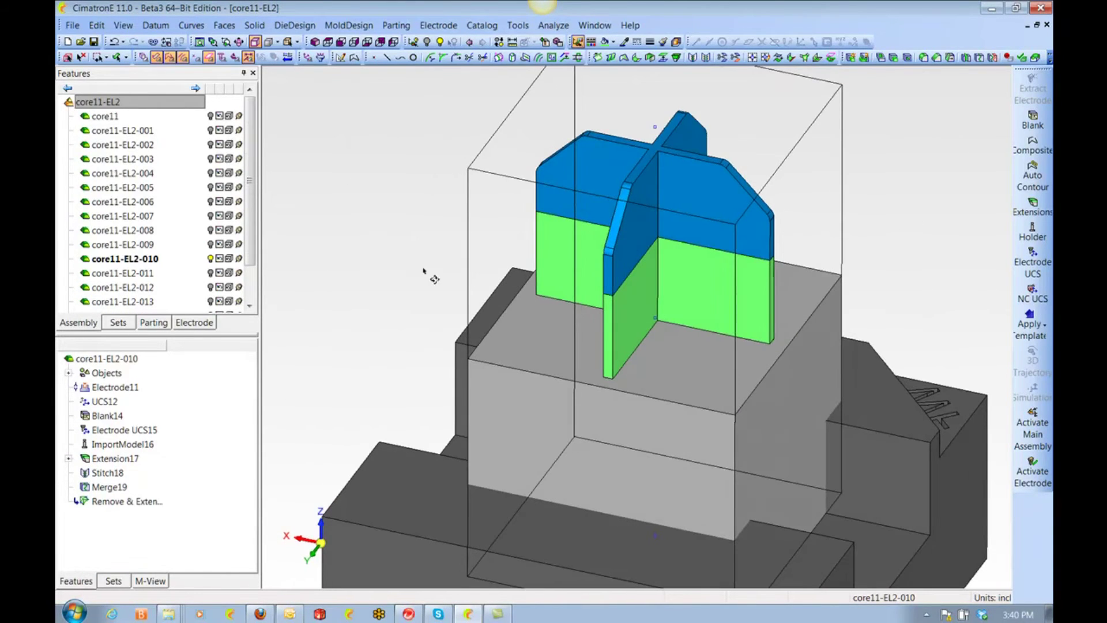
Delete the Remove & Extend feature from electrode core11-EL2-010.
{"action": "right_click", "coordinate": [144, 501]}
{"action": "left_click", "coordinate": [192, 418]}
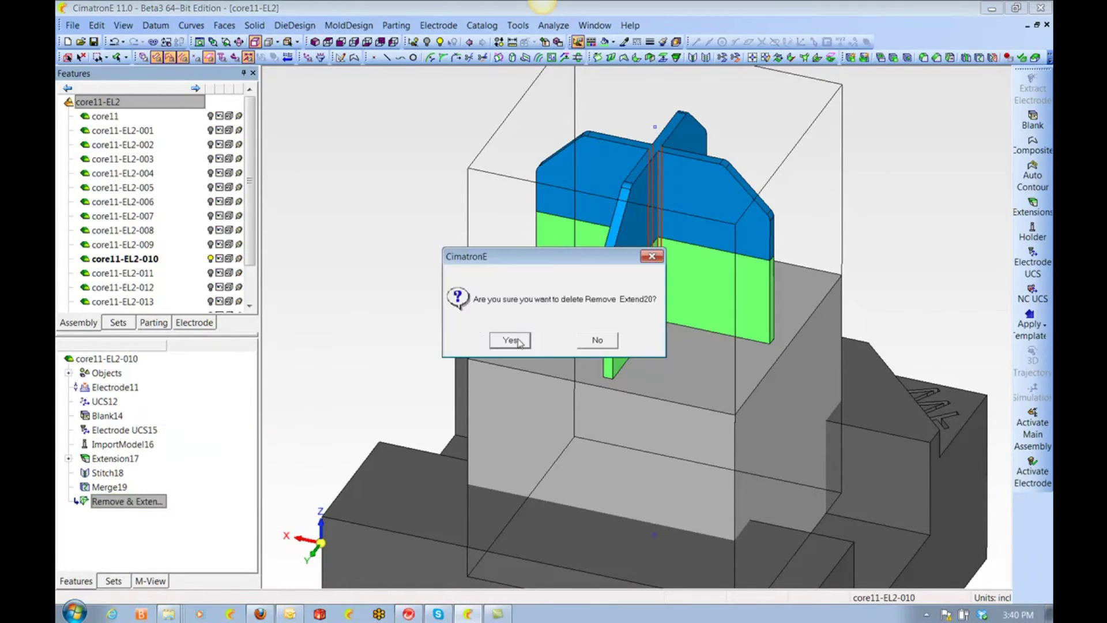
{"action": "left_click", "coordinate": [510, 341]}
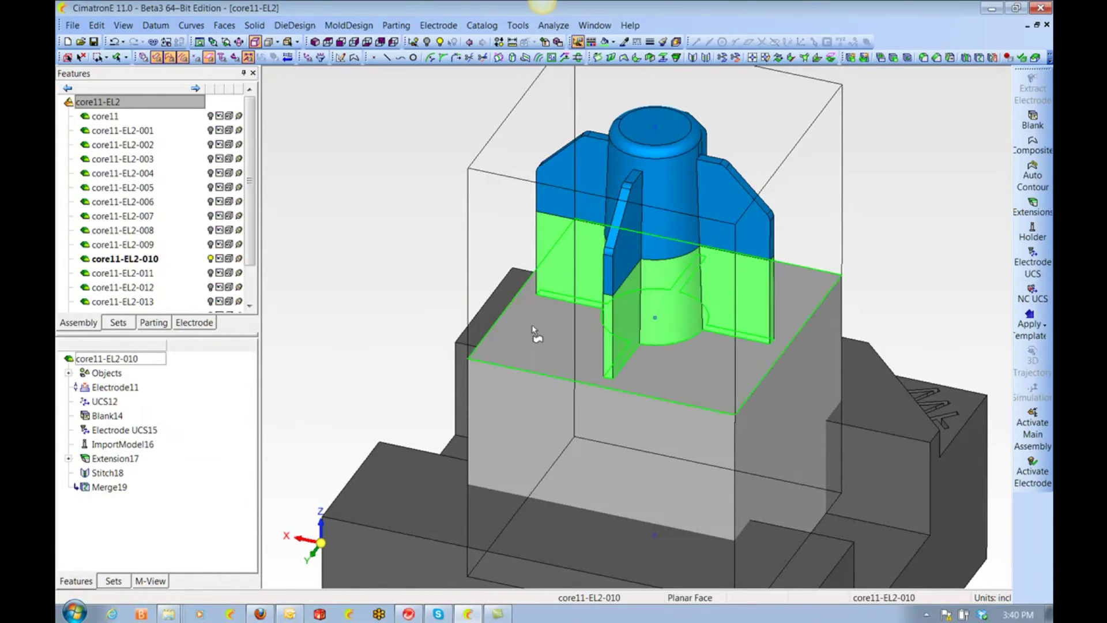
Use Extend Object to offset the central cylinder's rounded top edge and side faces inward by 0.1, slimming the cylinder between the ribs.
{"action": "left_click", "coordinate": [254, 25]}
{"action": "left_click", "coordinate": [292, 139]}
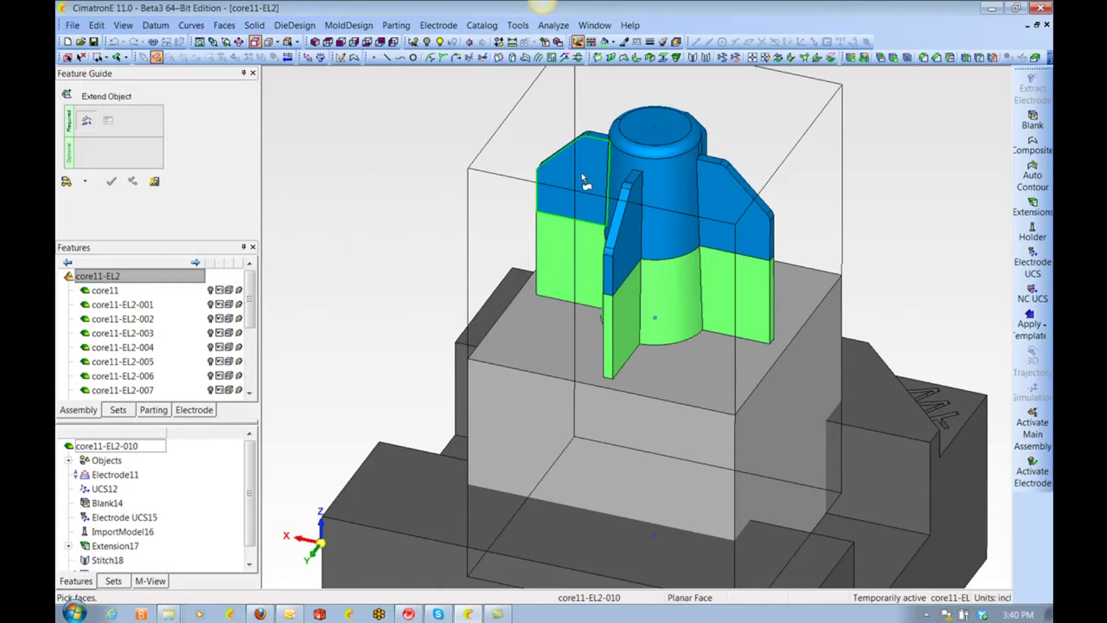
{"action": "left_click", "coordinate": [644, 132]}
{"action": "left_click", "coordinate": [655, 139]}
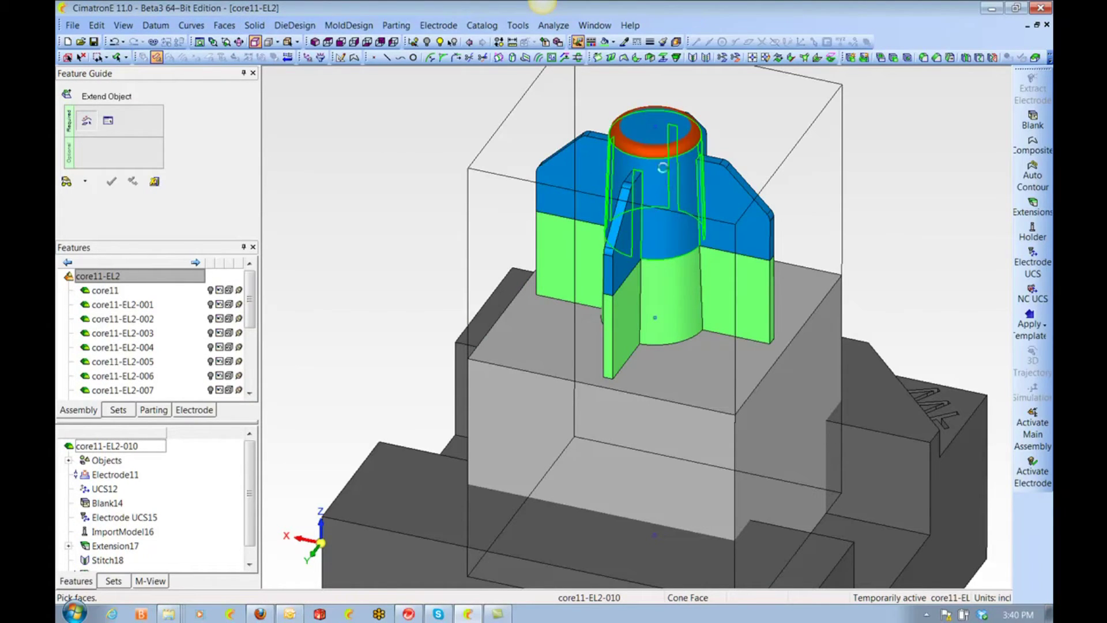
{"action": "left_click", "coordinate": [661, 165]}
{"action": "left_click", "coordinate": [672, 283]}
{"action": "left_click_drag", "start_coordinate": [672, 282], "coordinate": [569, 349], "text": "ctrl"}
{"action": "left_click", "coordinate": [542, 306]}
{"action": "left_click", "coordinate": [570, 349]}
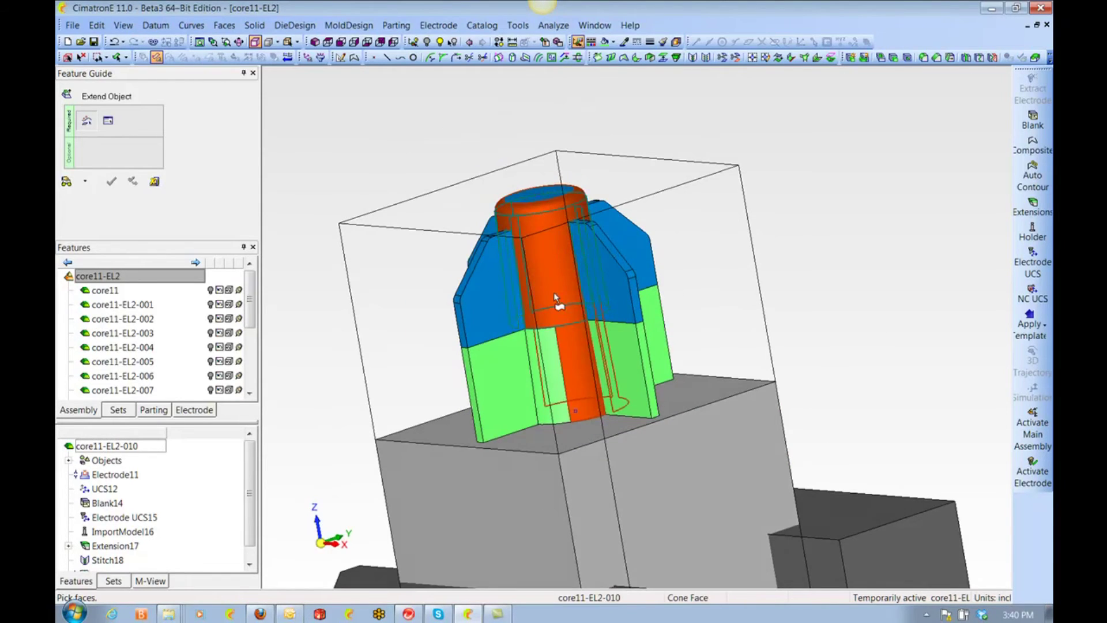
{"action": "left_click_drag", "start_coordinate": [554, 292], "coordinate": [556, 345], "text": "ctrl"}
{"action": "left_click", "coordinate": [536, 357]}
{"action": "left_click", "coordinate": [489, 350]}
{"action": "left_click_drag", "start_coordinate": [489, 351], "coordinate": [676, 279], "text": "ctrl"}
{"action": "middle_click", "coordinate": [659, 273]}
{"action": "middle_click_drag", "start_coordinate": [658, 273], "coordinate": [757, 258]}
{"action": "scroll", "coordinate": [639, 231], "scroll_direction": "up", "scroll_amount": 2}
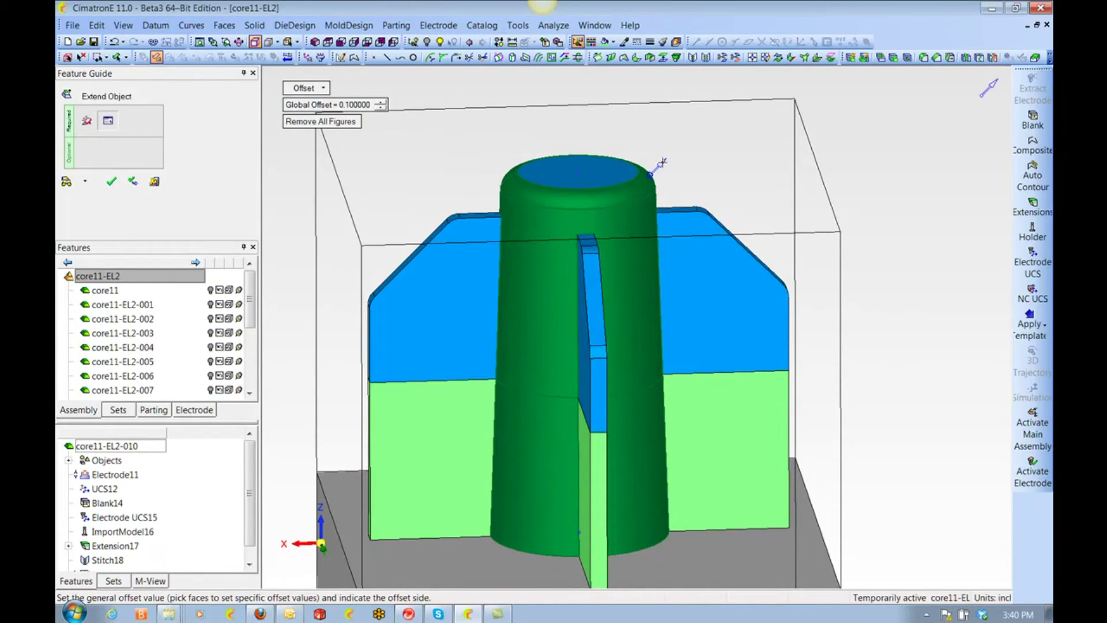
{"action": "middle_click", "coordinate": [687, 134]}
{"action": "left_click", "coordinate": [688, 134]}
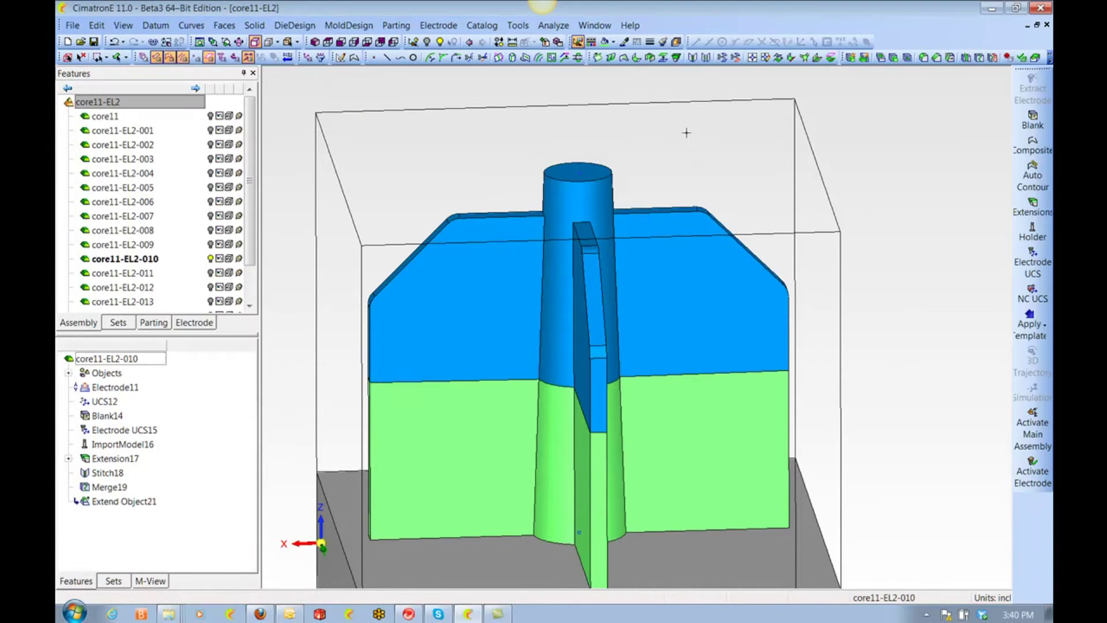
Round the vertical edges where the ribs meet the slimmed cylinder with a constant radius of 0.0625.
{"action": "scroll", "coordinate": [705, 283], "scroll_direction": "down", "scroll_amount": 2}
{"action": "scroll", "coordinate": [704, 283], "scroll_direction": "down", "scroll_amount": 2}
{"action": "mouse_move", "coordinate": [705, 283]}
{"action": "left_mouse_down", "text": "ctrl"}
{"action": "mouse_move", "coordinate": [724, 293]}
{"action": "mouse_move", "coordinate": [709, 293]}
{"action": "left_mouse_up", "text": "ctrl"}
{"action": "right_click_drag", "start_coordinate": [701, 287], "coordinate": [675, 317], "text": "ctrl"}
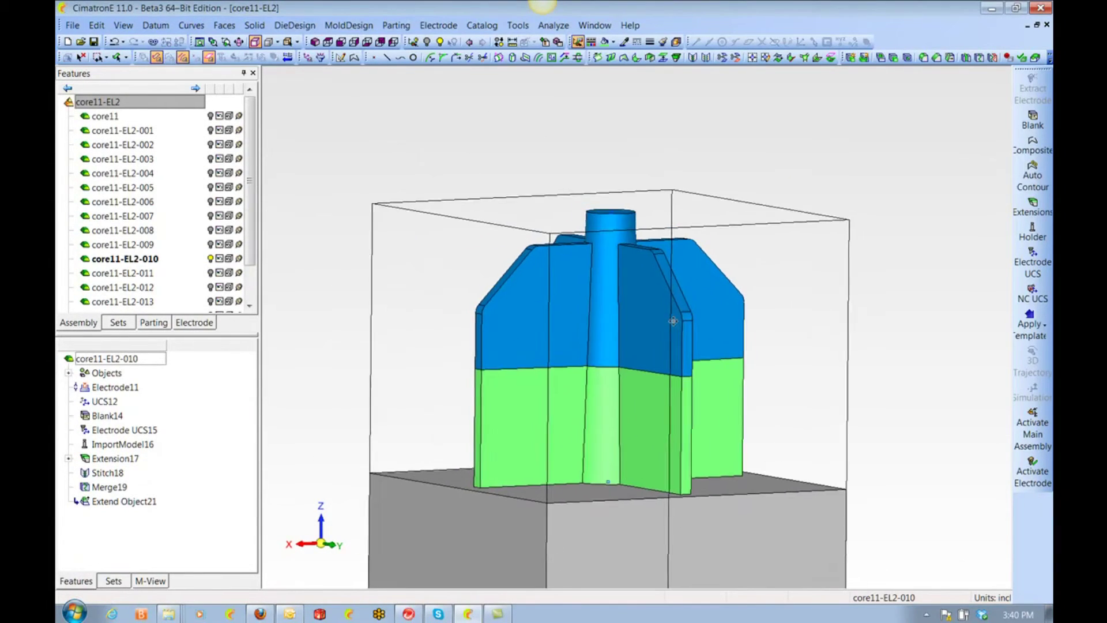
{"action": "middle_click_drag", "start_coordinate": [675, 318], "coordinate": [676, 269], "text": "ctrl"}
{"action": "left_click", "coordinate": [255, 25]}
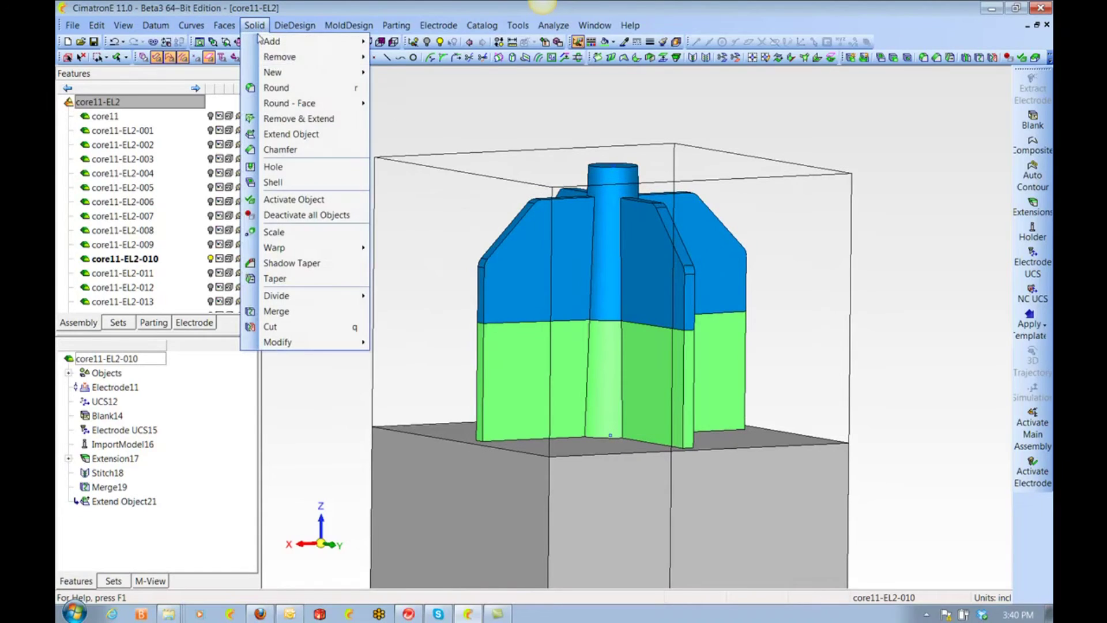
{"action": "left_click", "coordinate": [270, 87]}
{"action": "left_click_drag", "start_coordinate": [577, 236], "coordinate": [640, 357]}
{"action": "middle_click", "coordinate": [448, 192]}
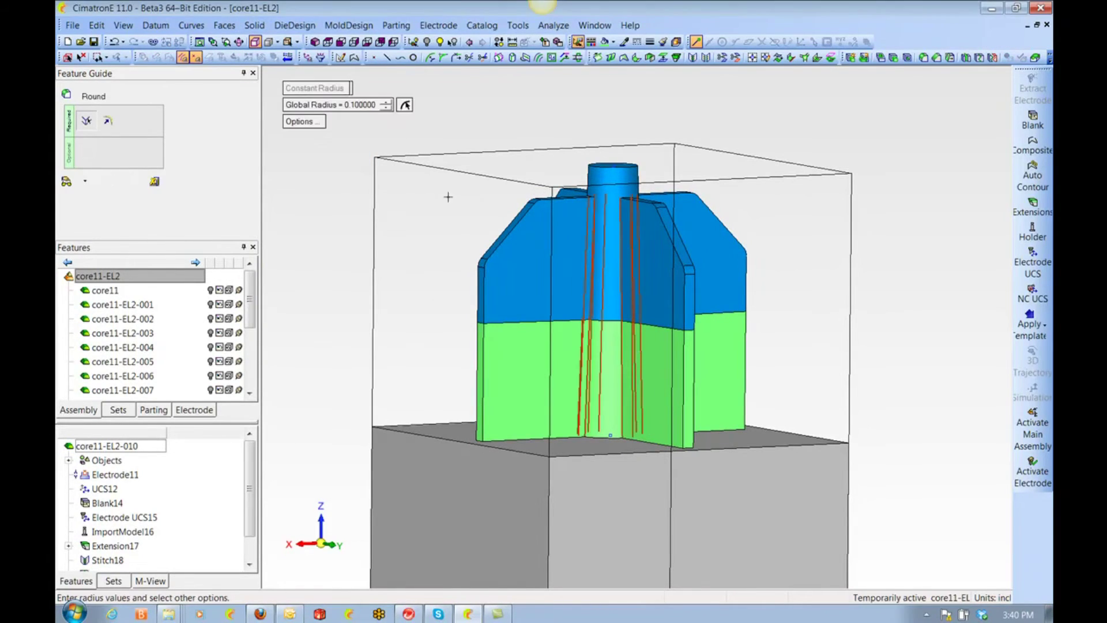
{"action": "left_click", "coordinate": [363, 106]}
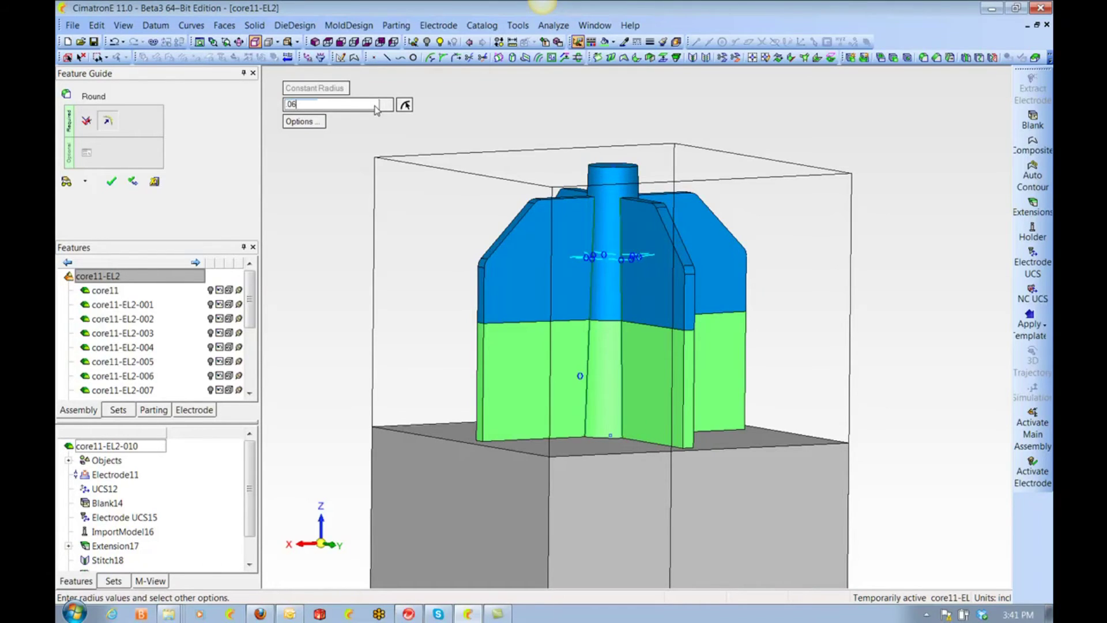
{"action": "key", "text": "Return"}
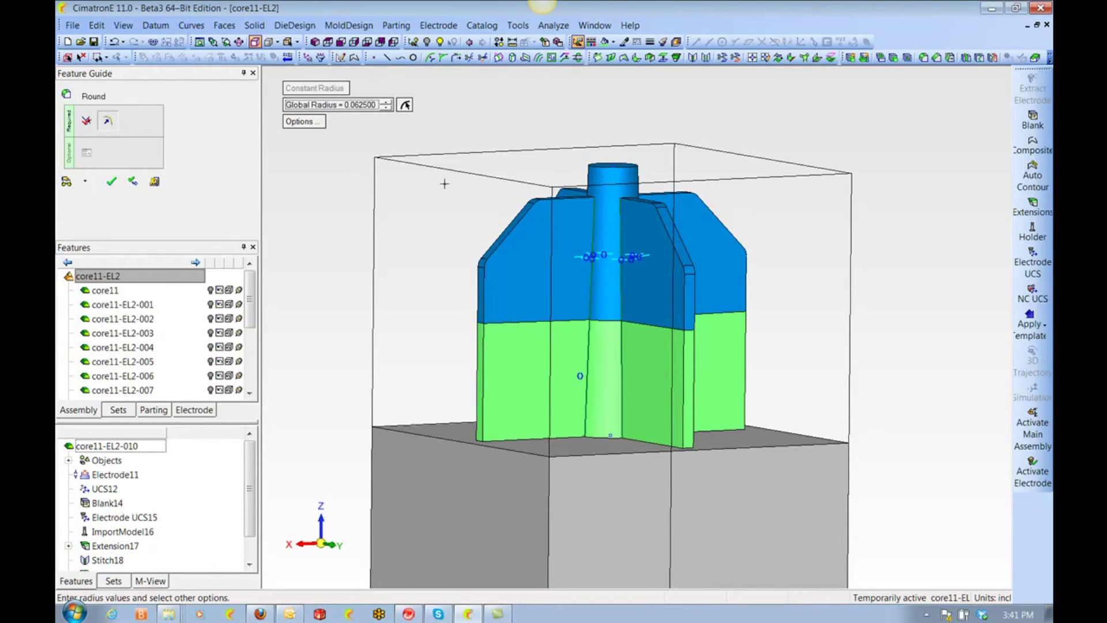
{"action": "middle_click", "coordinate": [633, 105]}
{"action": "left_click", "coordinate": [632, 104]}
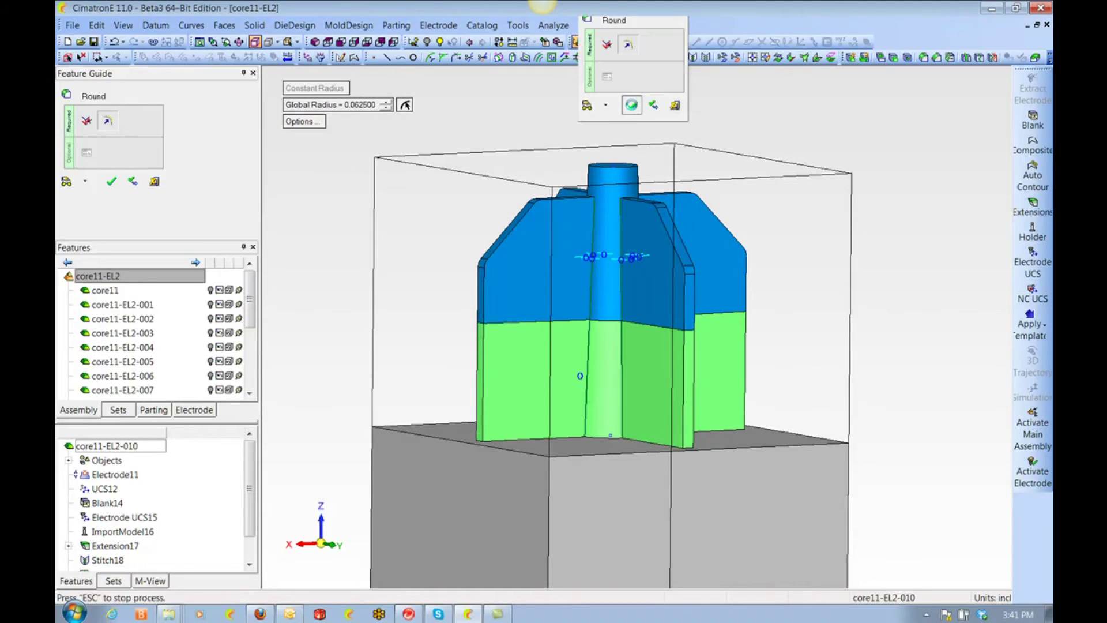
{"action": "left_click_drag", "start_coordinate": [656, 240], "coordinate": [680, 302], "text": "ctrl"}
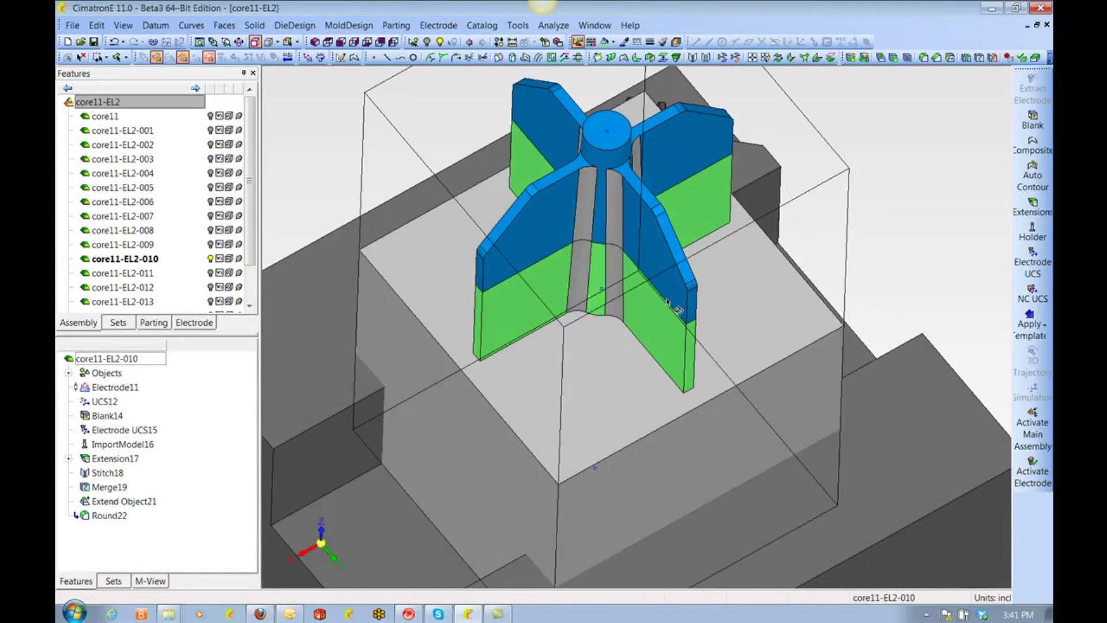
{"action": "right_click_drag", "start_coordinate": [680, 302], "coordinate": [698, 347], "text": "ctrl"}
{"action": "middle_click_drag", "start_coordinate": [698, 347], "coordinate": [654, 287]}
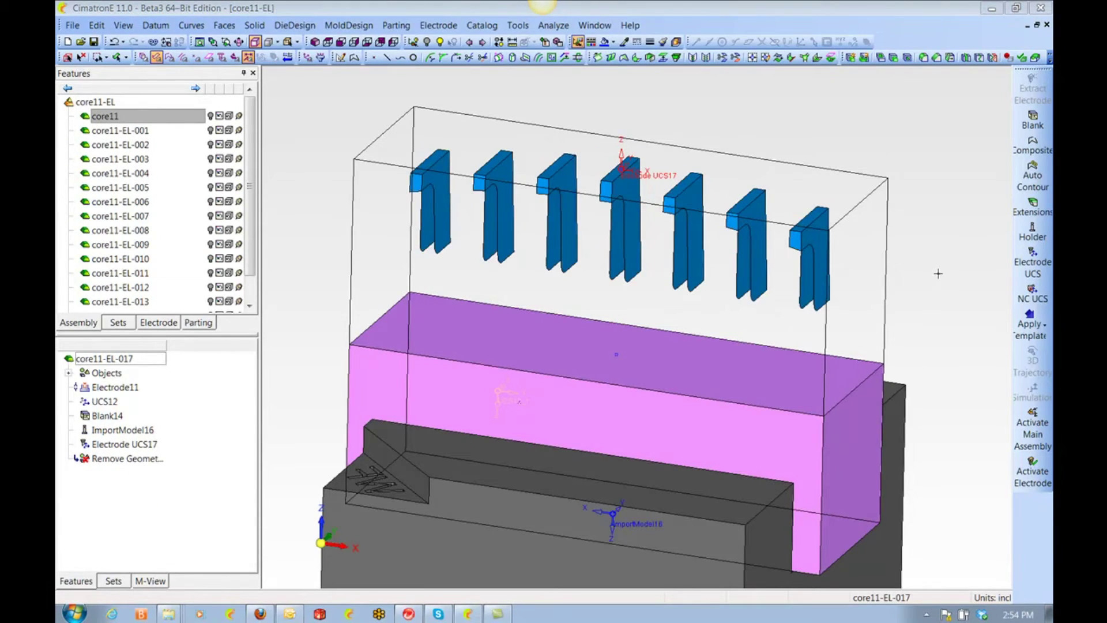
On electrode core11-EL-017, create Faces Outer Boundary composite curves with a 0.01 maximum gap around the three ribs nearest the +X end.
{"action": "left_click", "coordinate": [938, 273]}
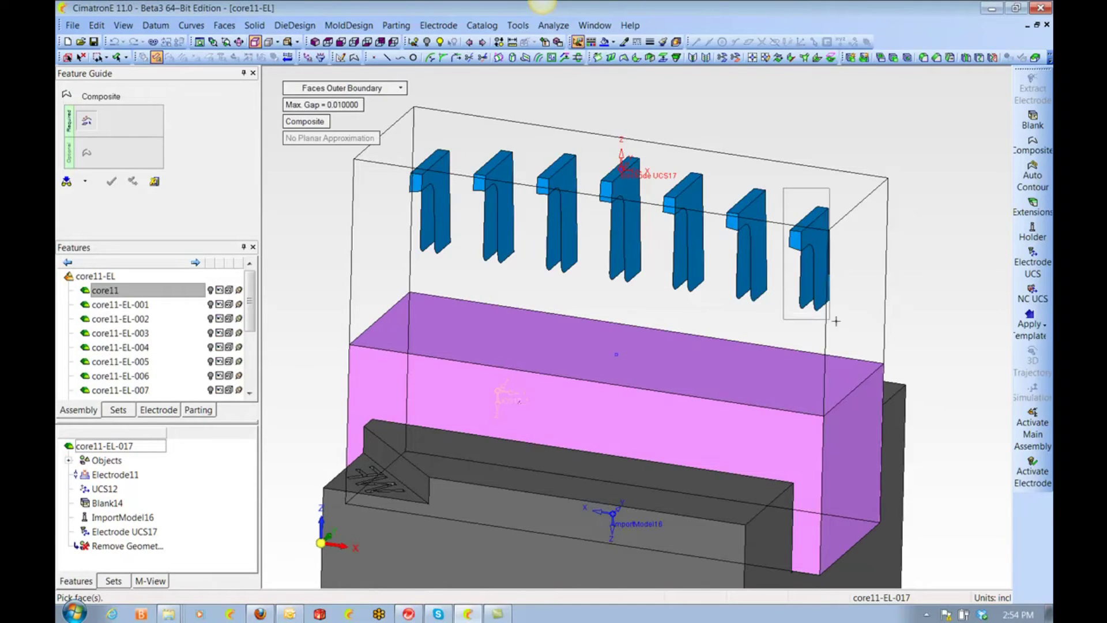
{"action": "left_click", "coordinate": [841, 321]}
{"action": "middle_click", "coordinate": [766, 326]}
{"action": "left_click", "coordinate": [788, 330]}
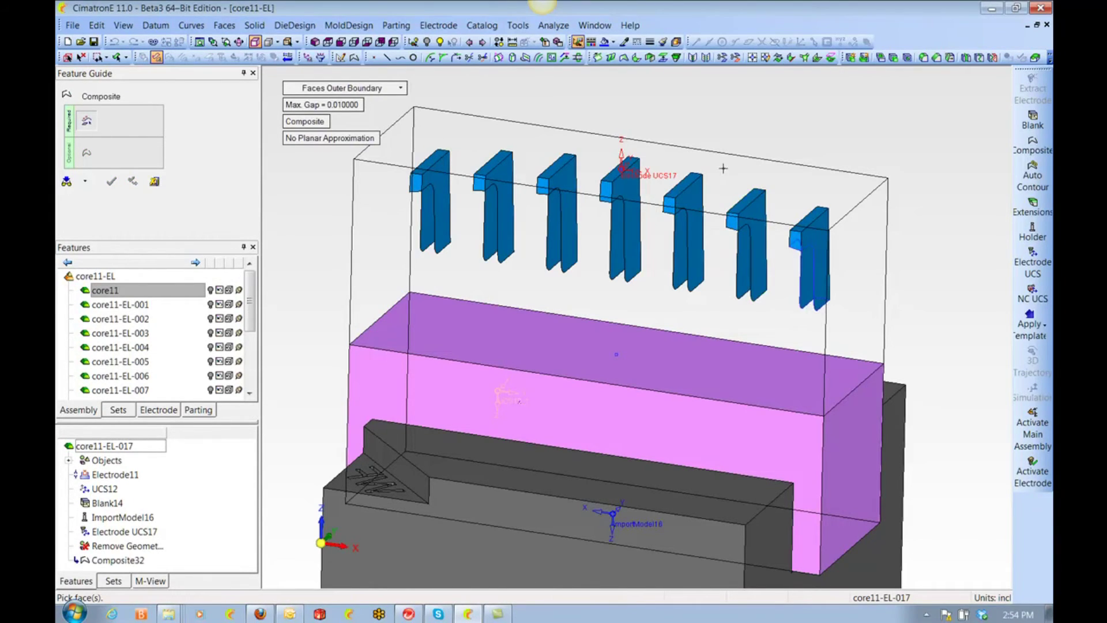
{"action": "left_click_drag", "start_coordinate": [716, 169], "coordinate": [785, 332]}
{"action": "middle_click", "coordinate": [785, 332]}
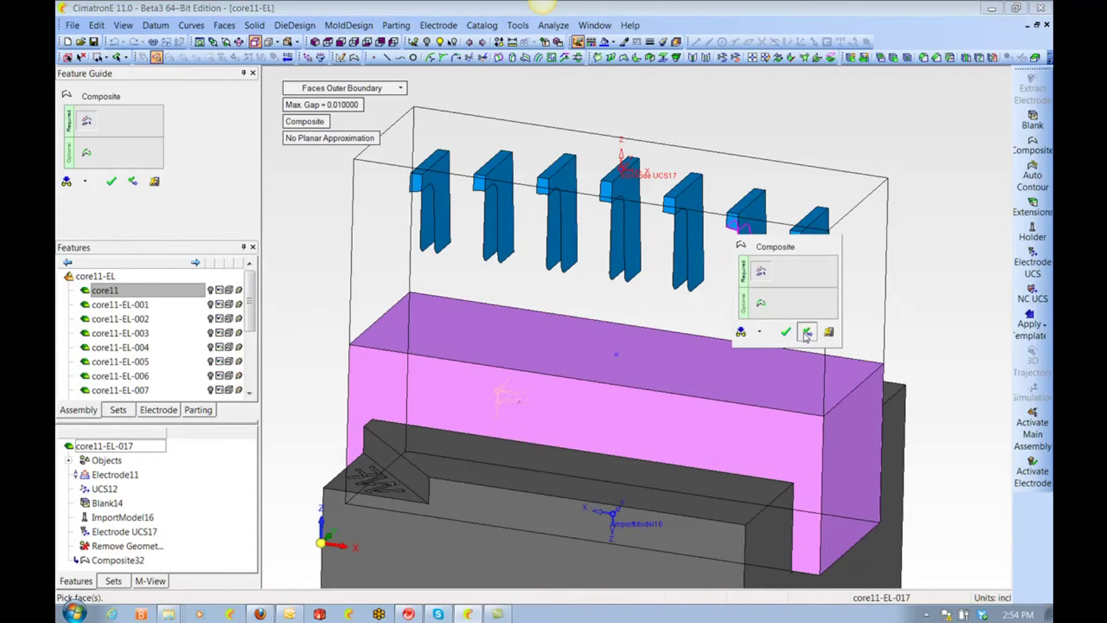
{"action": "left_click", "coordinate": [806, 334]}
{"action": "left_click_drag", "start_coordinate": [658, 146], "coordinate": [728, 315]}
{"action": "right_click", "coordinate": [728, 315]}
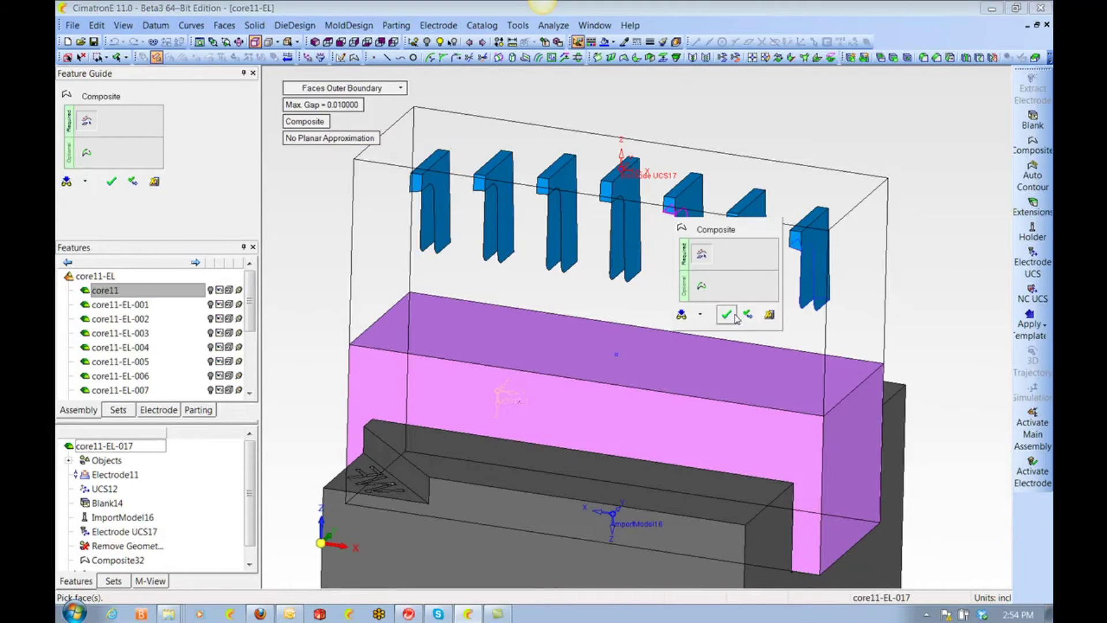
{"action": "left_click", "coordinate": [769, 315]}
Create outer boundary composite curves around the remaining four ribs, working one by one towards the -X end.
{"action": "left_click_drag", "start_coordinate": [593, 132], "coordinate": [663, 306]}
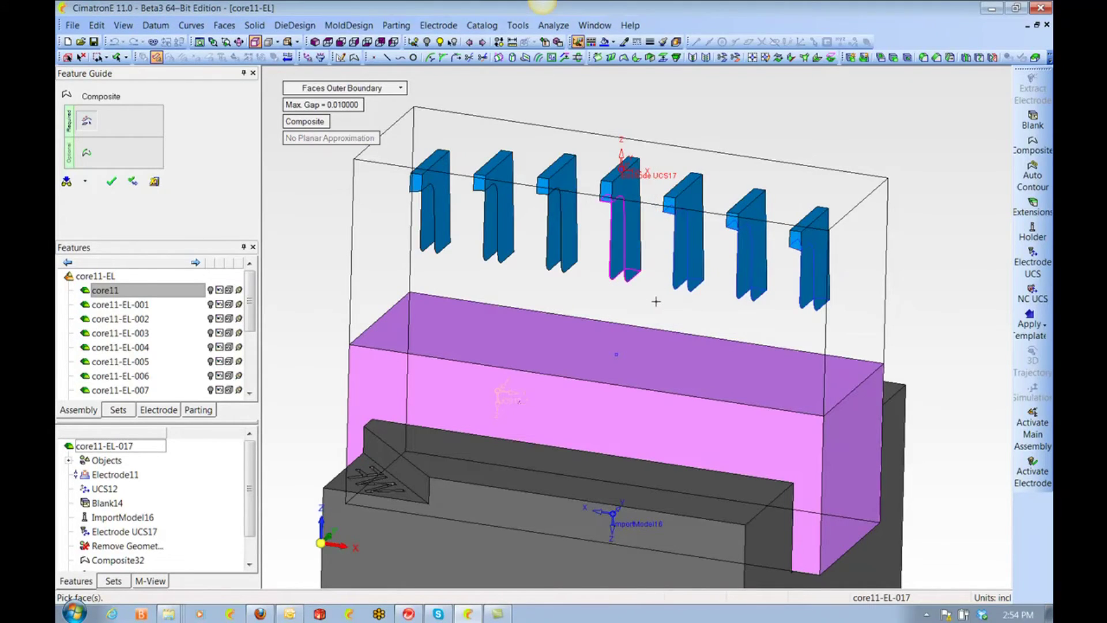
{"action": "right_click", "coordinate": [663, 306]}
{"action": "left_click", "coordinate": [658, 305]}
{"action": "left_click_drag", "start_coordinate": [544, 137], "coordinate": [592, 298]}
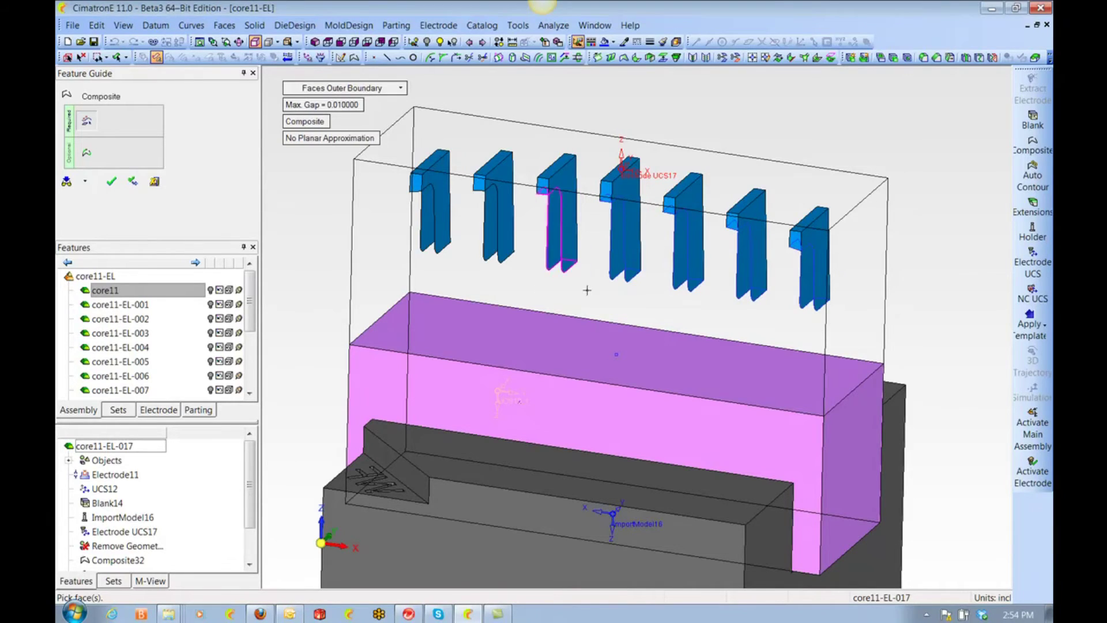
{"action": "right_click", "coordinate": [592, 297]}
{"action": "left_click", "coordinate": [586, 295]}
{"action": "left_click_drag", "start_coordinate": [482, 125], "coordinate": [523, 287]}
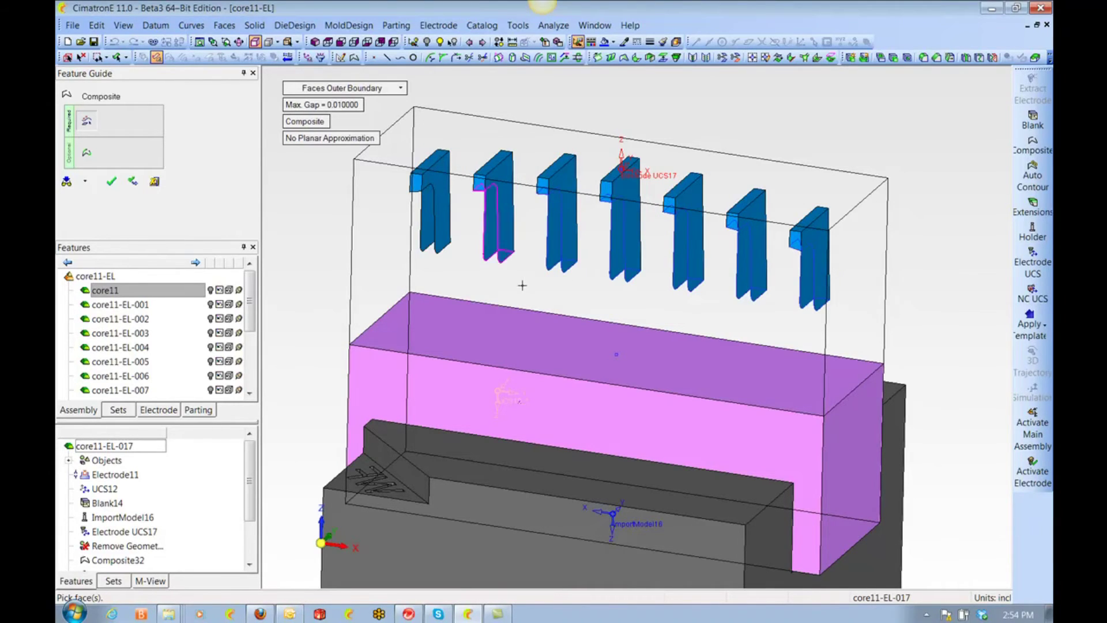
{"action": "right_click", "coordinate": [523, 287]}
{"action": "left_click", "coordinate": [566, 285]}
{"action": "left_click_drag", "start_coordinate": [408, 140], "coordinate": [461, 267]}
{"action": "middle_click", "coordinate": [460, 267]}
{"action": "left_click", "coordinate": [460, 266]}
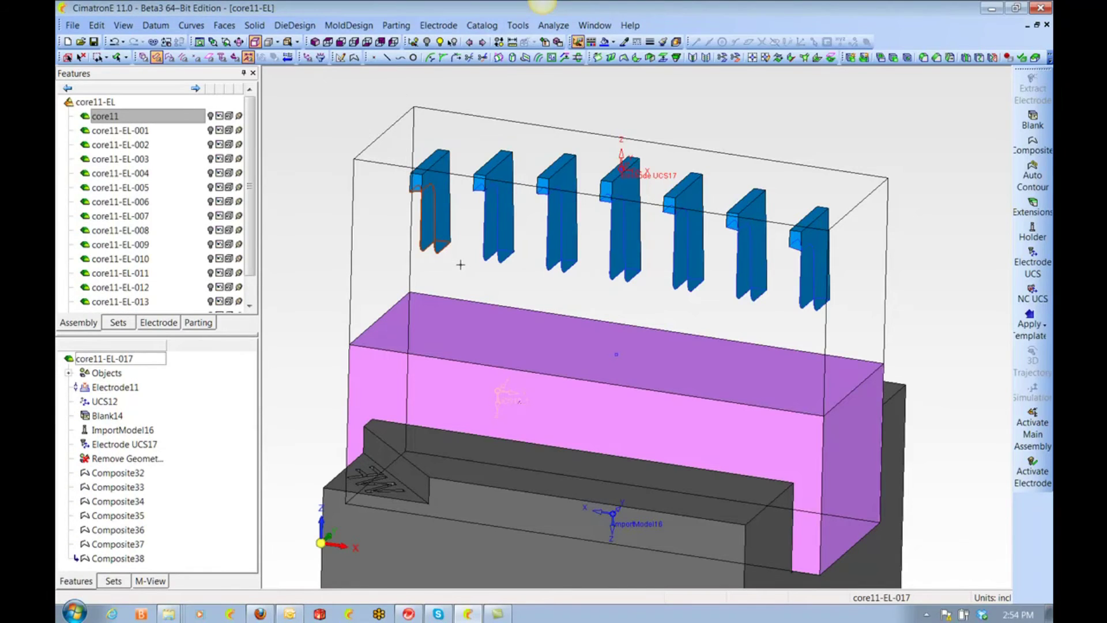
Extend the composite contour of the rib at the -X end tangentially down to the blank and trim the extension there.
{"action": "left_click", "coordinate": [1032, 207]}
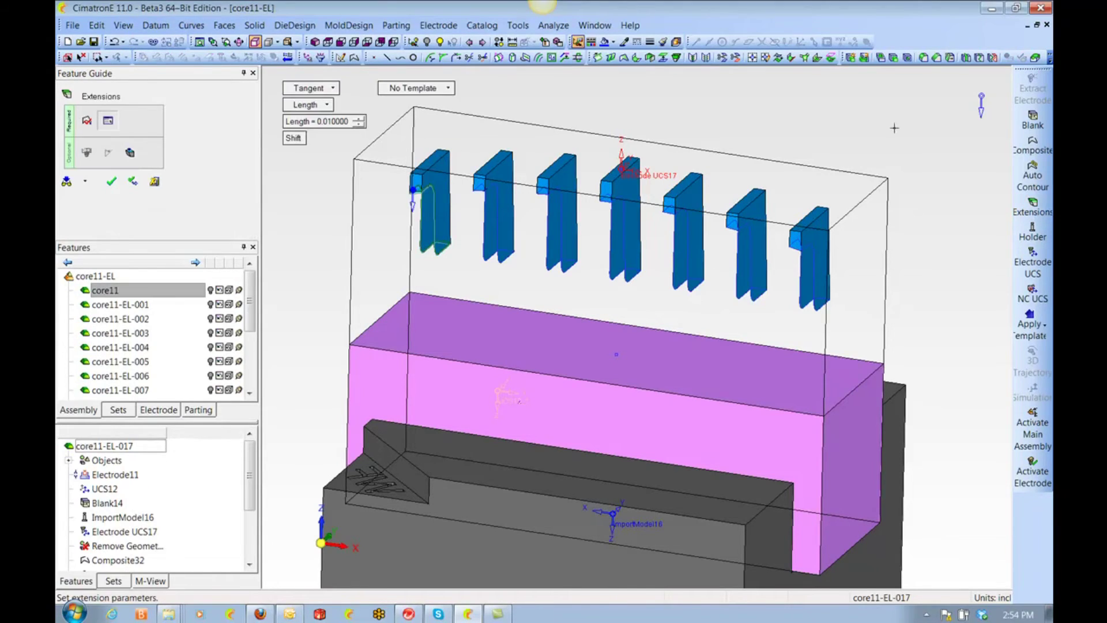
{"action": "middle_click", "coordinate": [421, 221]}
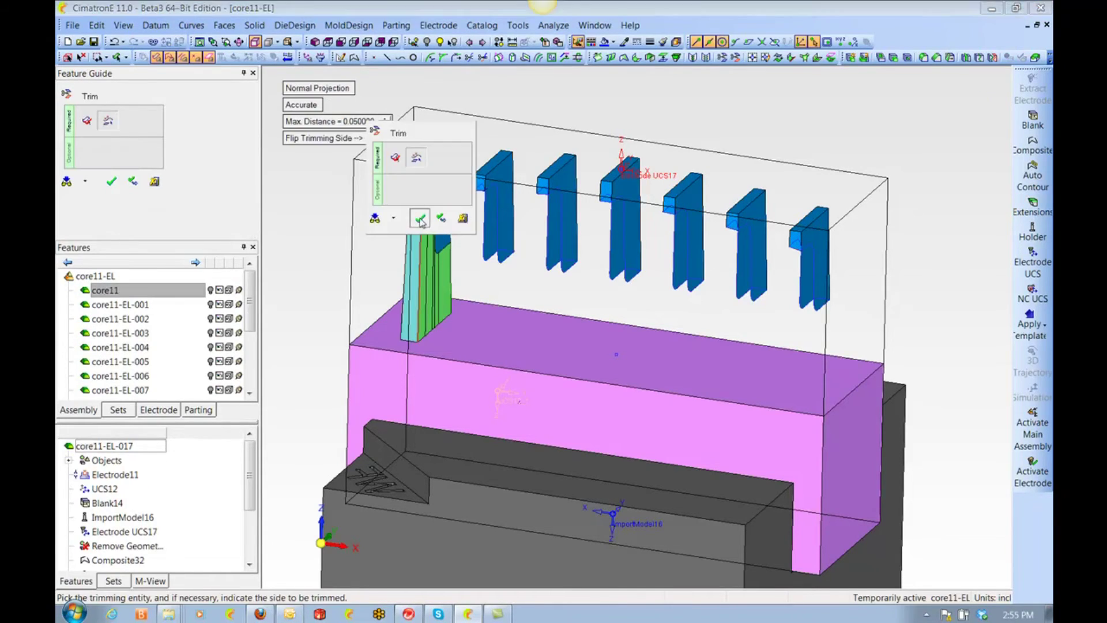
{"action": "left_click", "coordinate": [422, 220]}
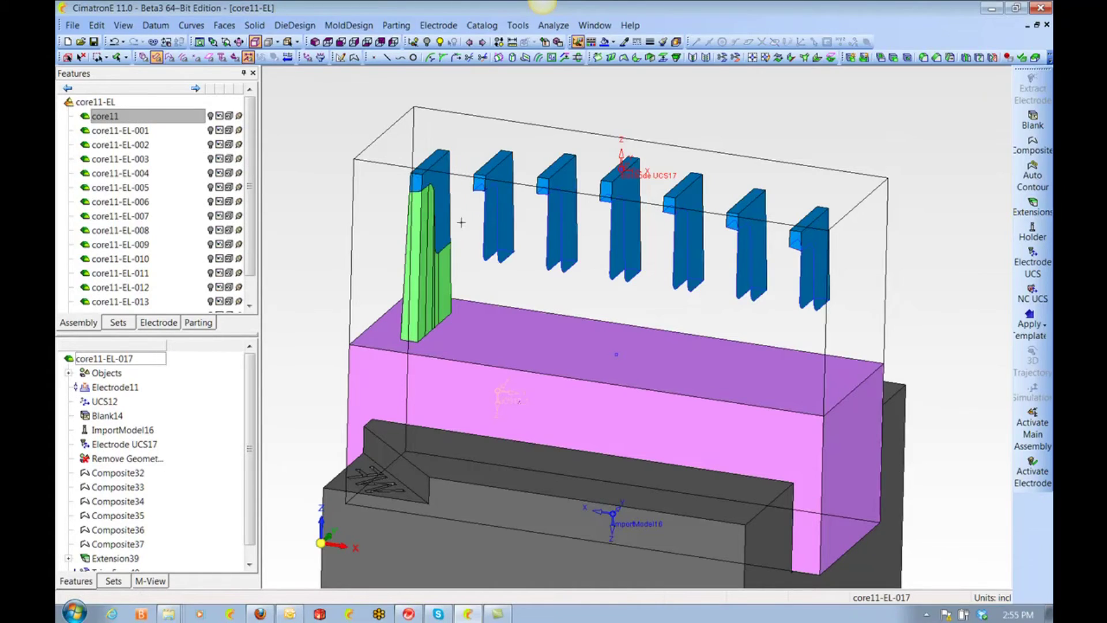
Extend the contour of the second rib from the -X end with a tangent extension set to To Blank.
{"action": "left_click", "coordinate": [1032, 206]}
{"action": "left_click", "coordinate": [499, 214]}
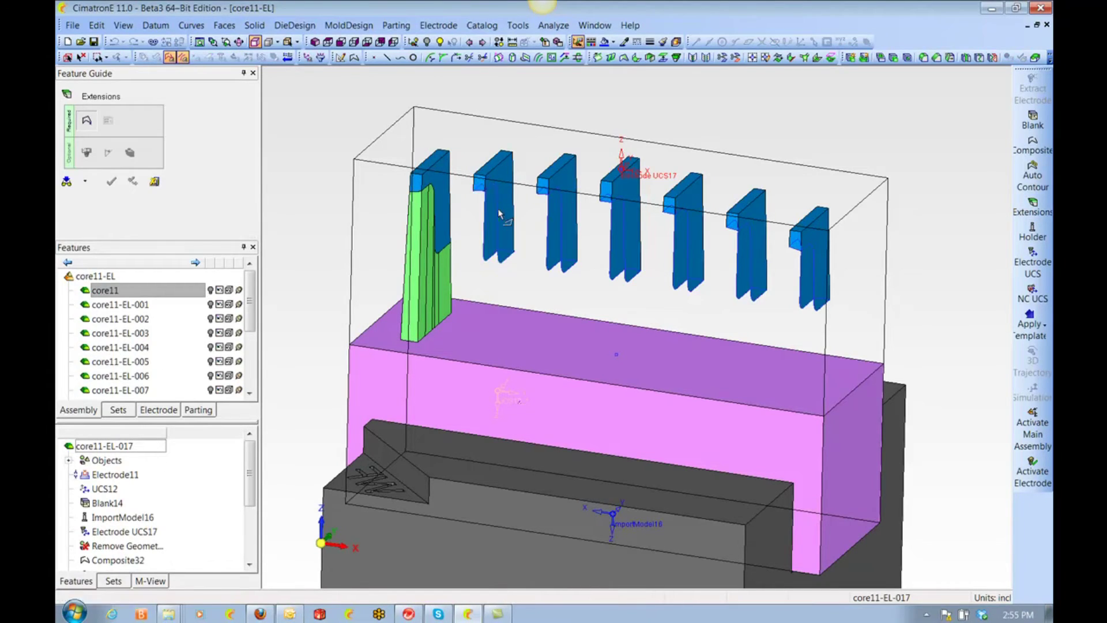
{"action": "middle_click", "coordinate": [498, 211]}
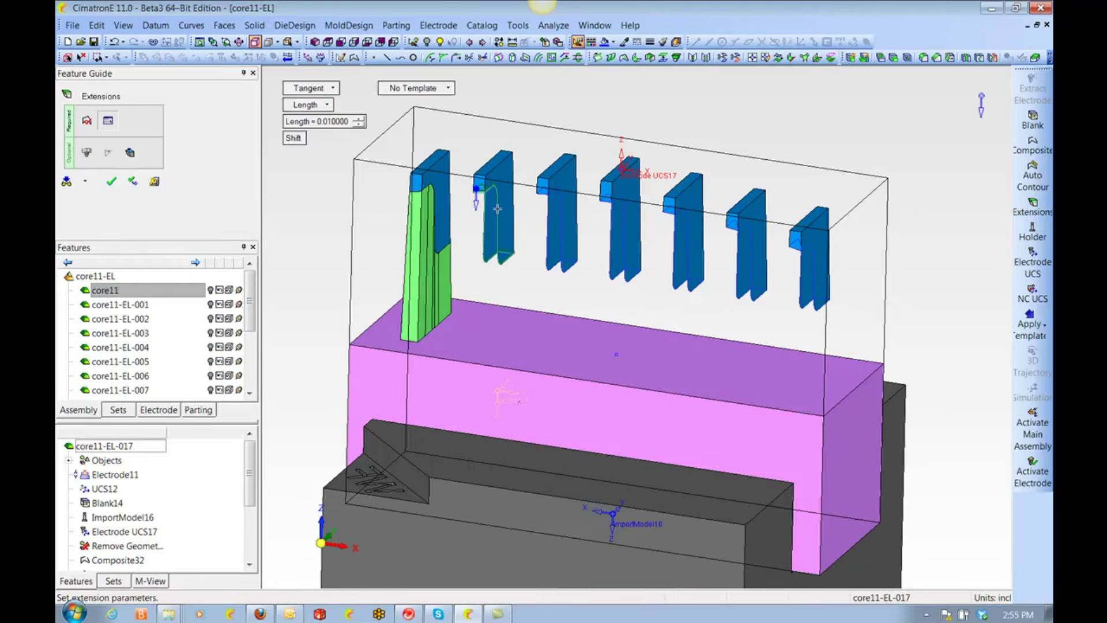
{"action": "left_click", "coordinate": [326, 105]}
{"action": "left_click", "coordinate": [337, 177]}
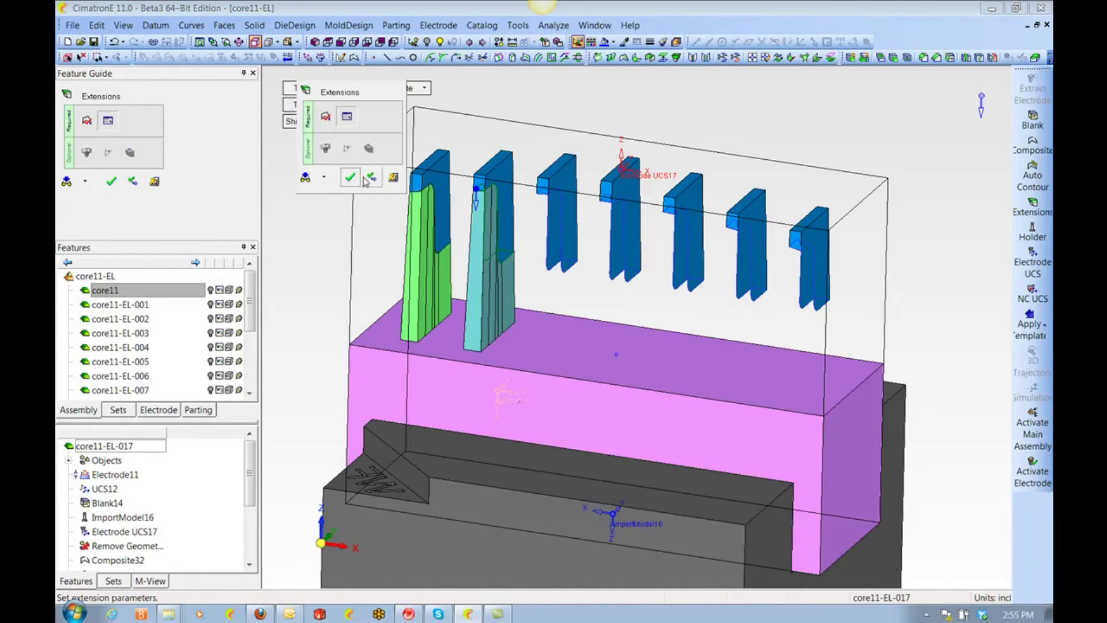
{"action": "left_click", "coordinate": [369, 179]}
Add tangent To Blank extensions to the contours of the third, fourth, fifth and sixth ribs from the -X end.
{"action": "left_click", "coordinate": [546, 193]}
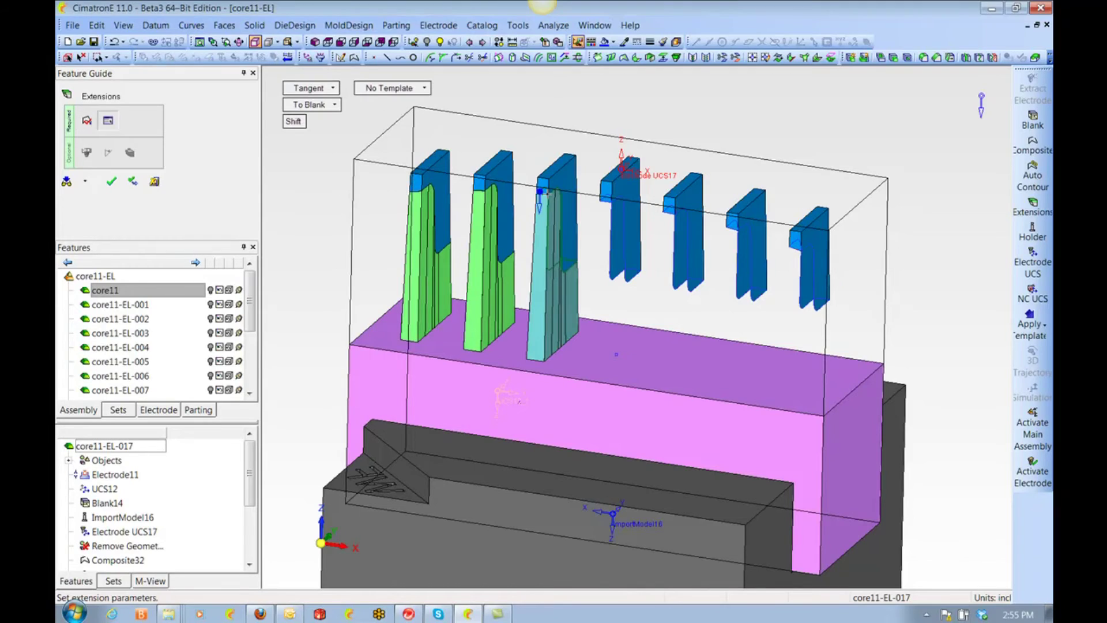
{"action": "middle_click", "coordinate": [549, 194]}
{"action": "left_click", "coordinate": [571, 195]}
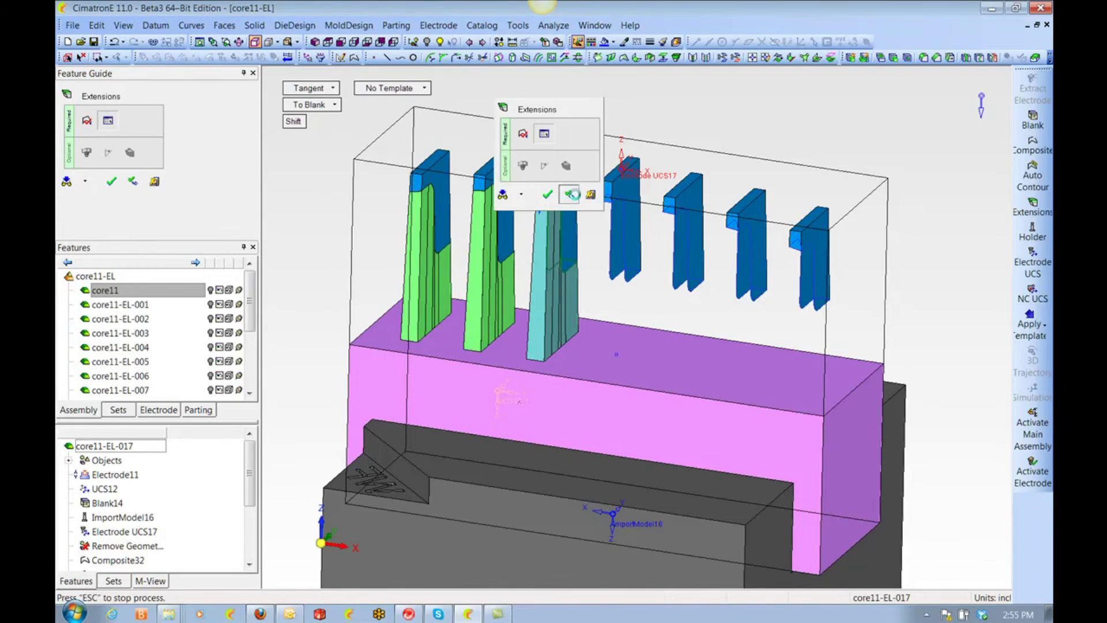
{"action": "left_click", "coordinate": [622, 218]}
{"action": "middle_click", "coordinate": [622, 217]}
{"action": "middle_click", "coordinate": [622, 217]}
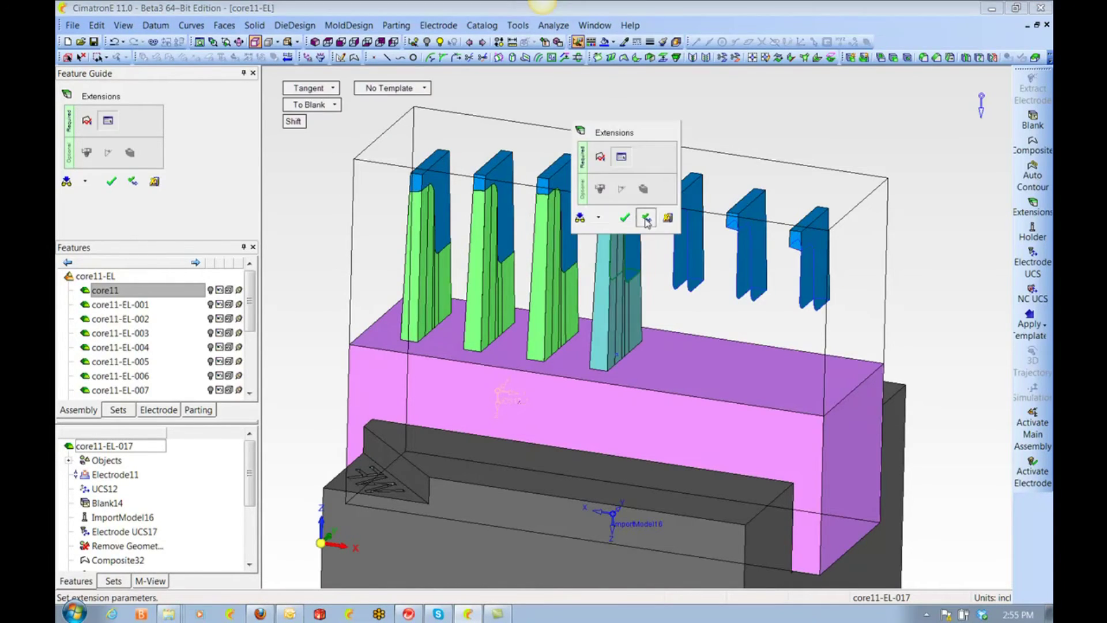
{"action": "left_click", "coordinate": [647, 219]}
{"action": "left_click", "coordinate": [689, 232]}
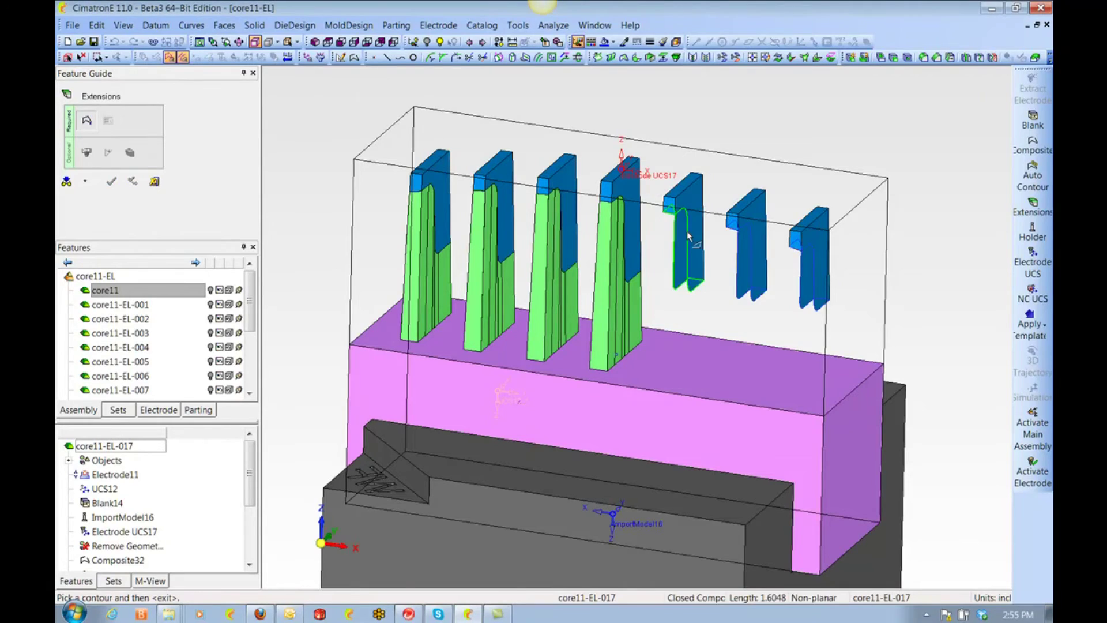
{"action": "middle_click", "coordinate": [689, 232]}
{"action": "left_click", "coordinate": [687, 228]}
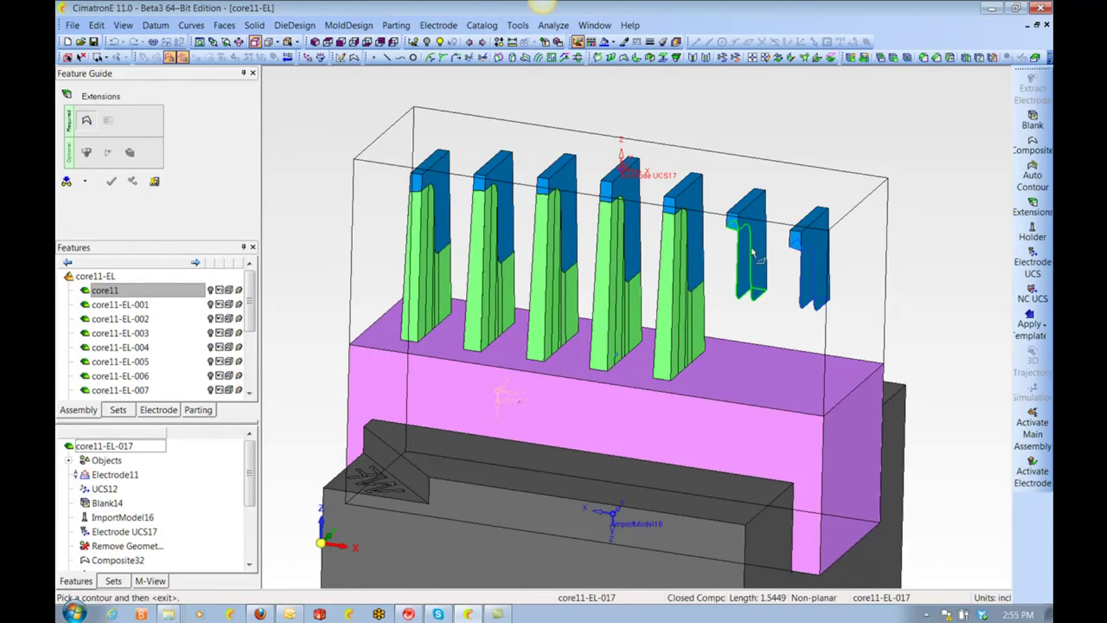
{"action": "left_click", "coordinate": [752, 252]}
{"action": "middle_click", "coordinate": [752, 252]}
{"action": "left_click", "coordinate": [774, 247]}
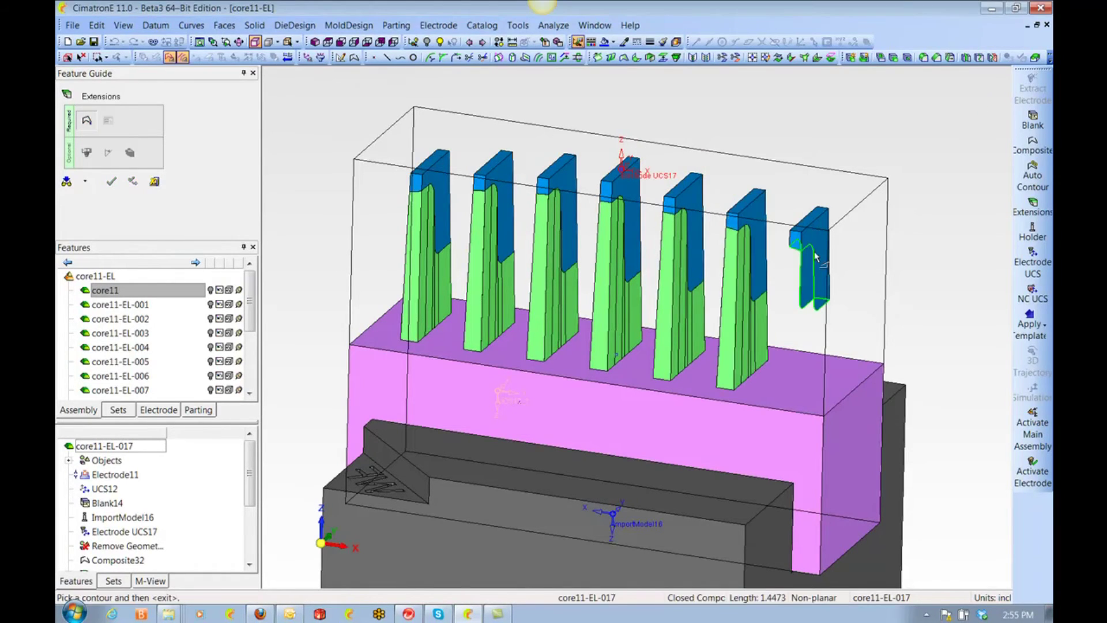
Complete the tangent To Blank extension of the contour on the rib at the +X end.
{"action": "middle_click", "coordinate": [816, 257]}
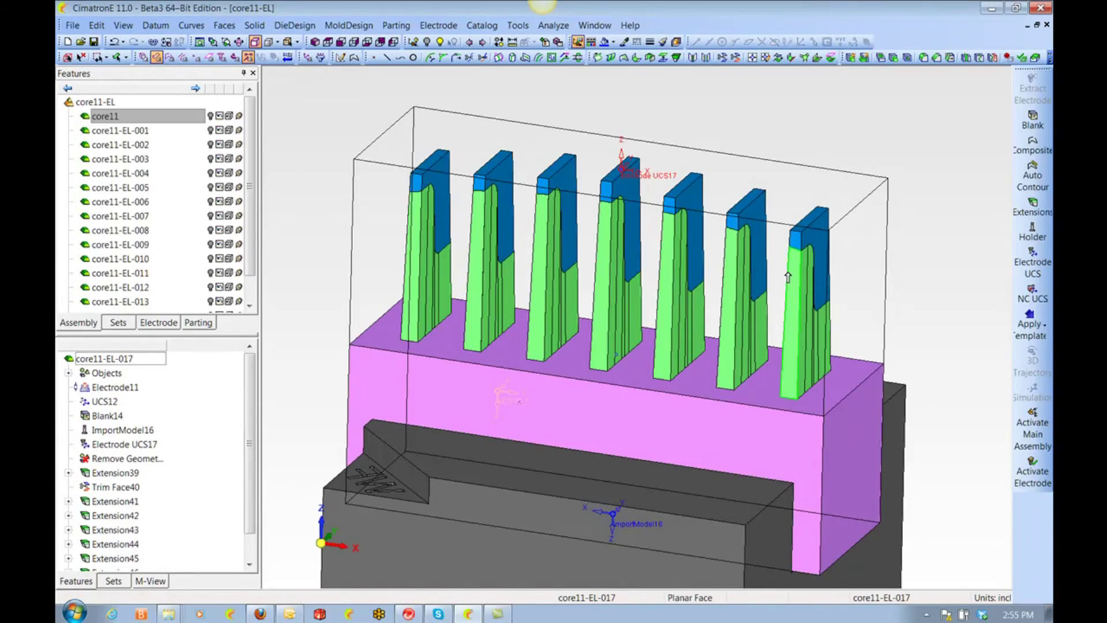
{"action": "middle_click_drag", "start_coordinate": [875, 317], "coordinate": [929, 322]}
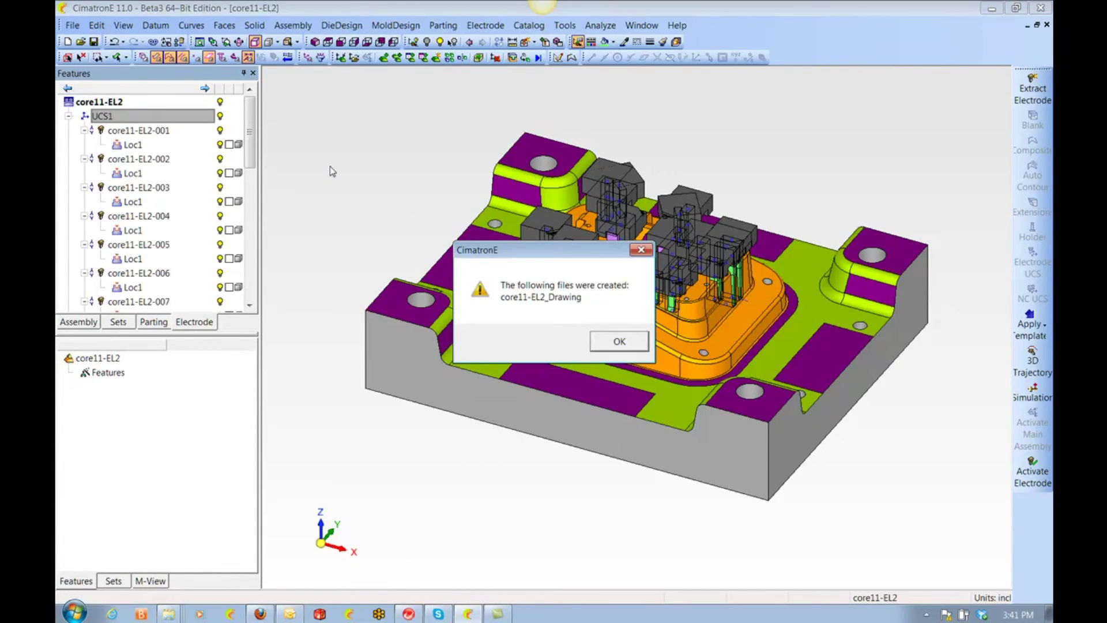
Dismiss the file-creation notice and open core11-EL2_Drawing.elt from the core11-Electrodes2 folder.
{"action": "left_click", "coordinate": [620, 342]}
{"action": "key", "text": "ctrl+o"}
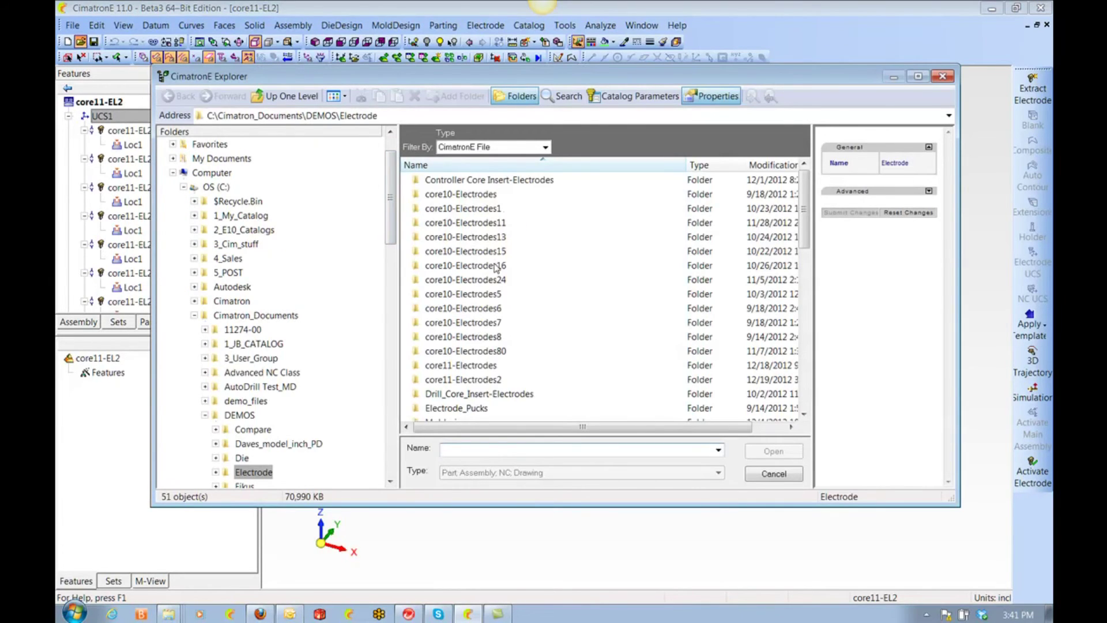
{"action": "double_click", "coordinate": [494, 379]}
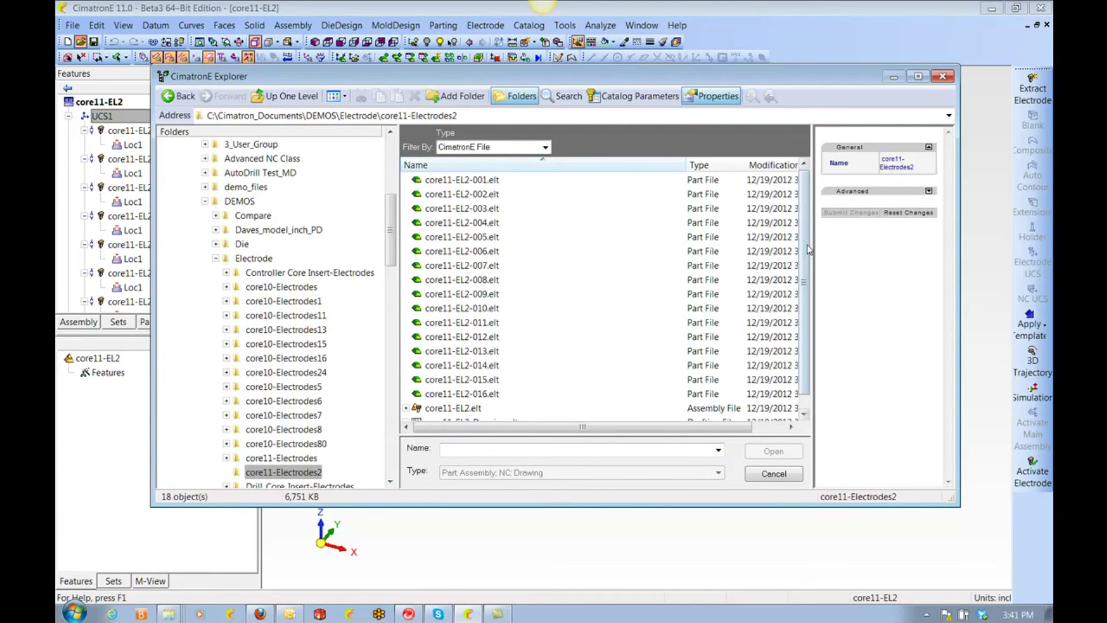
{"action": "scroll", "coordinate": [810, 250], "scroll_direction": "down", "scroll_amount": 1}
{"action": "left_click", "coordinate": [468, 408]}
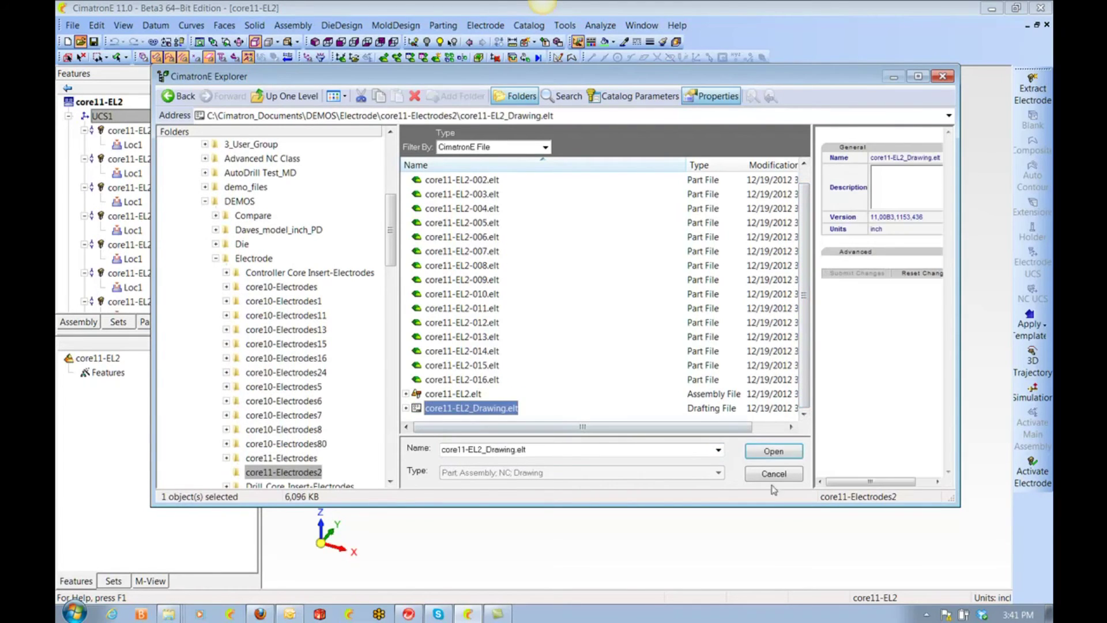
{"action": "left_click", "coordinate": [774, 451]}
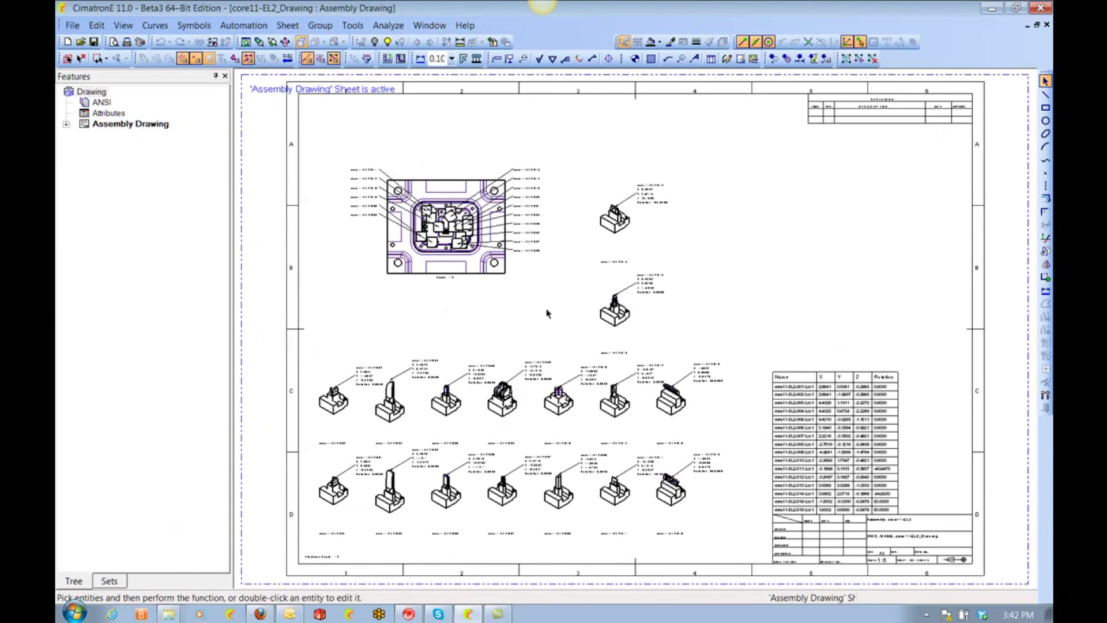
Examine the core plate view on the assembly drawing with its electrode leader labels.
{"action": "right_click_drag", "start_coordinate": [547, 314], "coordinate": [524, 257], "text": "ctrl"}
{"action": "middle_click_drag", "start_coordinate": [524, 257], "coordinate": [791, 349], "text": "ctrl"}
{"action": "right_click_drag", "start_coordinate": [791, 349], "coordinate": [738, 203], "text": "ctrl"}
{"action": "middle_click_drag", "start_coordinate": [730, 258], "coordinate": [688, 351], "text": "ctrl"}
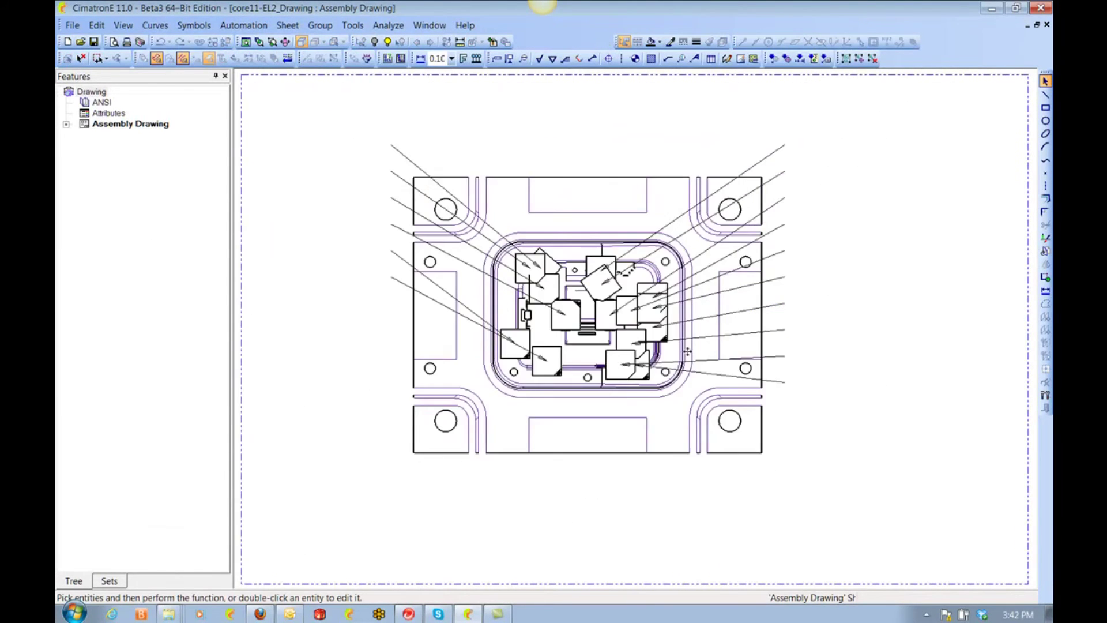
{"action": "scroll", "coordinate": [688, 352], "scroll_direction": "up", "scroll_amount": 3}
{"action": "mouse_move", "coordinate": [688, 289]}
{"action": "middle_mouse_down", "text": "ctrl"}
{"action": "mouse_move", "coordinate": [730, 309]}
{"action": "mouse_move", "coordinate": [784, 395]}
{"action": "mouse_move", "coordinate": [799, 396]}
{"action": "mouse_move", "coordinate": [781, 370]}
{"action": "mouse_move", "coordinate": [524, 360]}
{"action": "middle_mouse_up", "text": "ctrl"}
{"action": "right_click_drag", "start_coordinate": [680, 287], "coordinate": [732, 425], "text": "ctrl"}
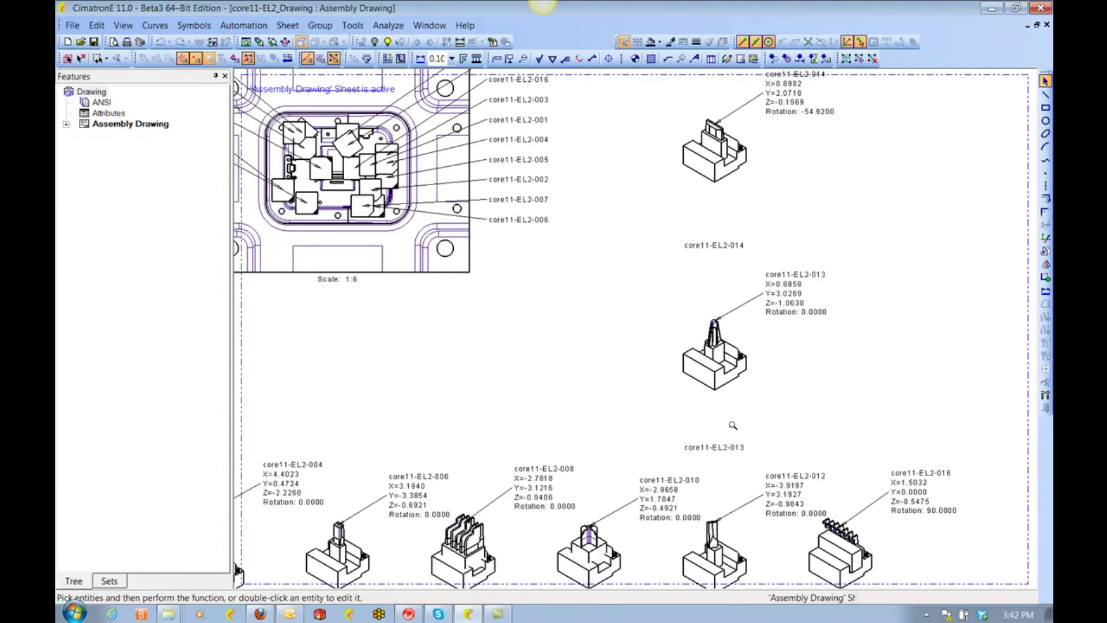
Review the isometric electrode views with their position notes and the electrode coordinate table on the assembly drawing.
{"action": "middle_click_drag", "start_coordinate": [727, 424], "coordinate": [641, 475], "text": "ctrl"}
{"action": "mouse_move", "coordinate": [785, 432]}
{"action": "middle_mouse_down"}
{"action": "mouse_move", "coordinate": [759, 317]}
{"action": "mouse_move", "coordinate": [766, 231]}
{"action": "middle_mouse_up"}
{"action": "middle_click_drag", "start_coordinate": [776, 358], "coordinate": [827, 298], "text": "ctrl"}
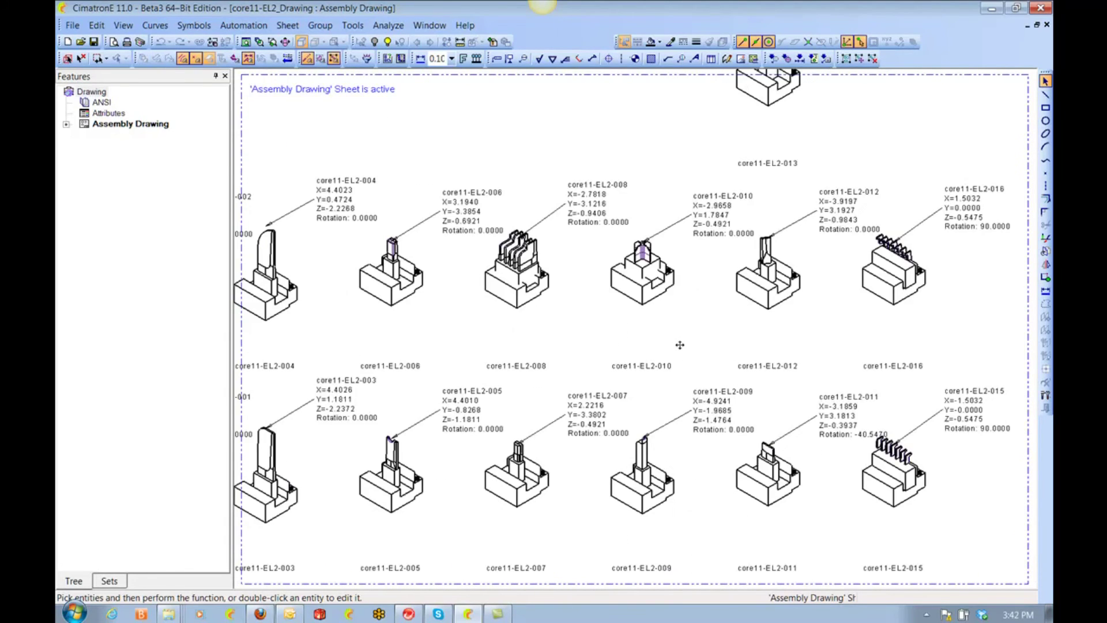
{"action": "middle_click_drag", "start_coordinate": [680, 344], "coordinate": [769, 292], "text": "ctrl"}
{"action": "middle_click_drag", "start_coordinate": [652, 341], "coordinate": [803, 334], "text": "ctrl"}
{"action": "right_click_drag", "start_coordinate": [753, 322], "coordinate": [794, 443], "text": "ctrl"}
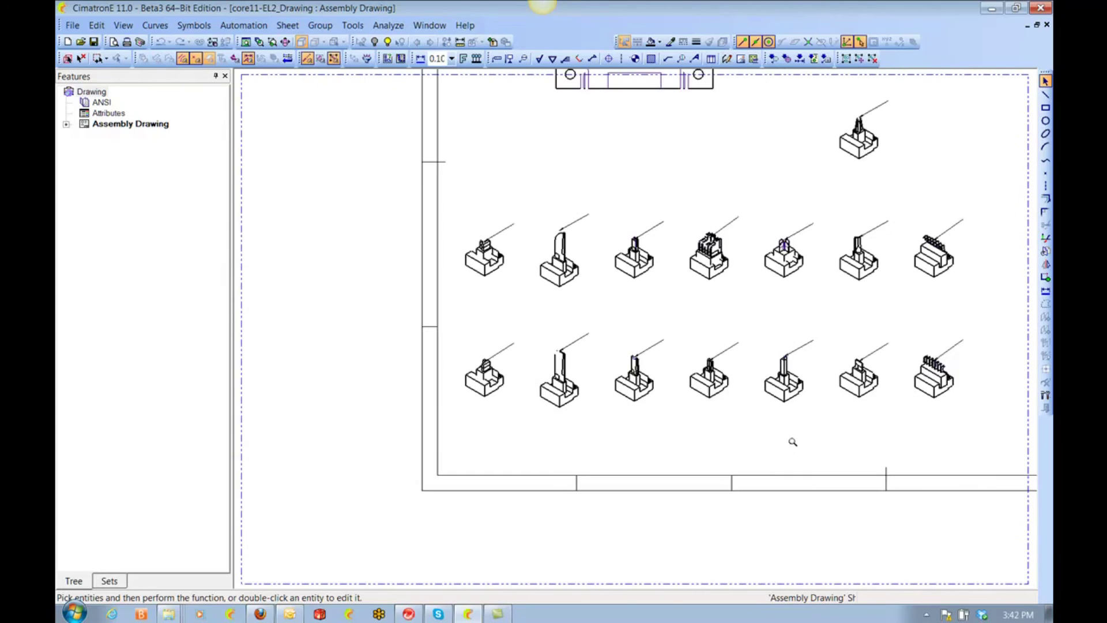
{"action": "middle_click_drag", "start_coordinate": [824, 415], "coordinate": [600, 396], "text": "ctrl"}
{"action": "right_click_drag", "start_coordinate": [796, 426], "coordinate": [843, 313], "text": "ctrl"}
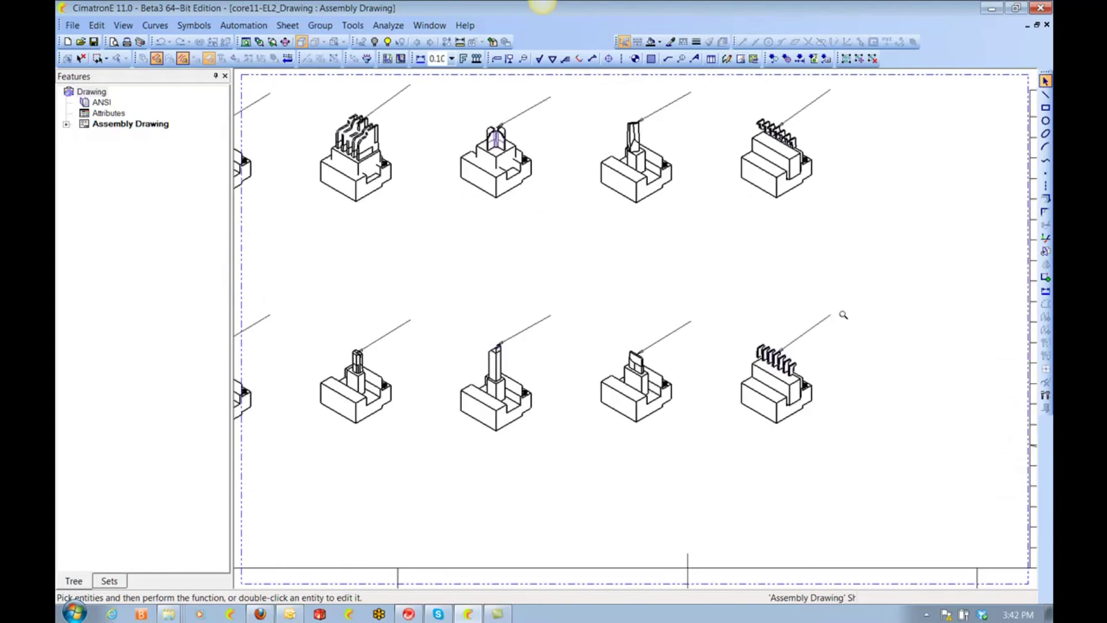
{"action": "middle_click_drag", "start_coordinate": [756, 334], "coordinate": [442, 363], "text": "ctrl"}
{"action": "middle_click_drag", "start_coordinate": [803, 353], "coordinate": [672, 338], "text": "ctrl"}
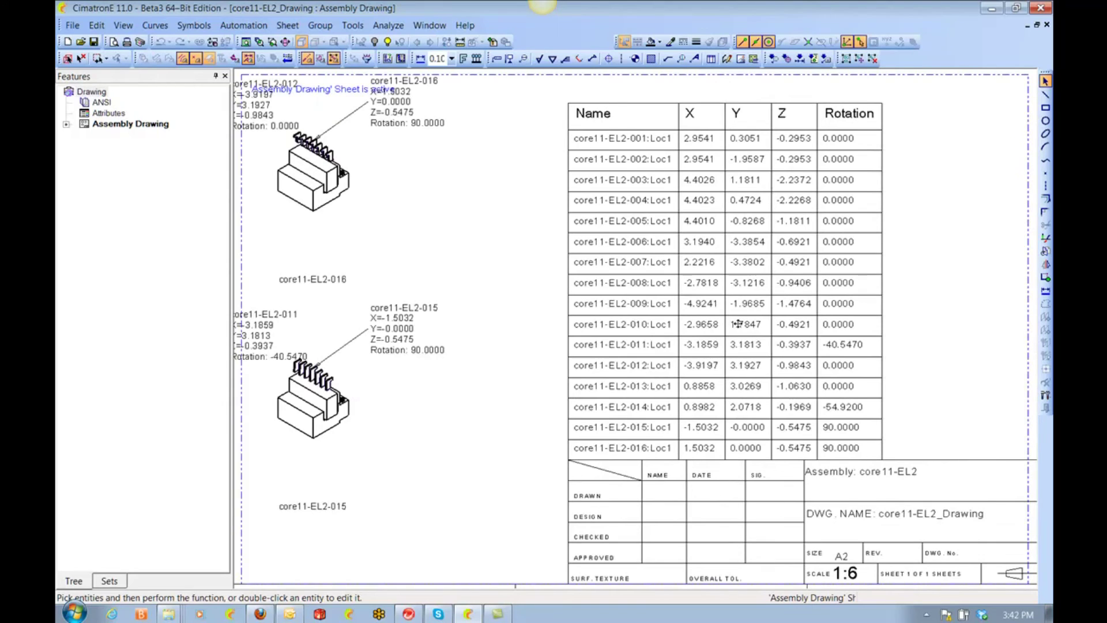
{"action": "key", "text": "ctrl+a"}
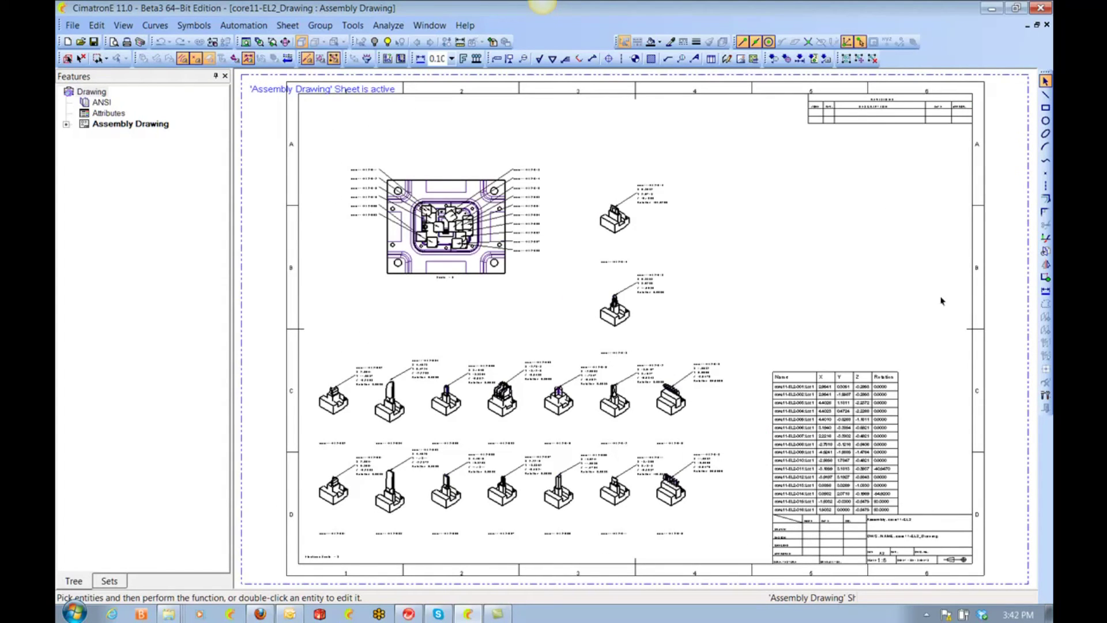
Close core11-EL2_Drawing and save its changes.
{"action": "left_click", "coordinate": [1047, 25]}
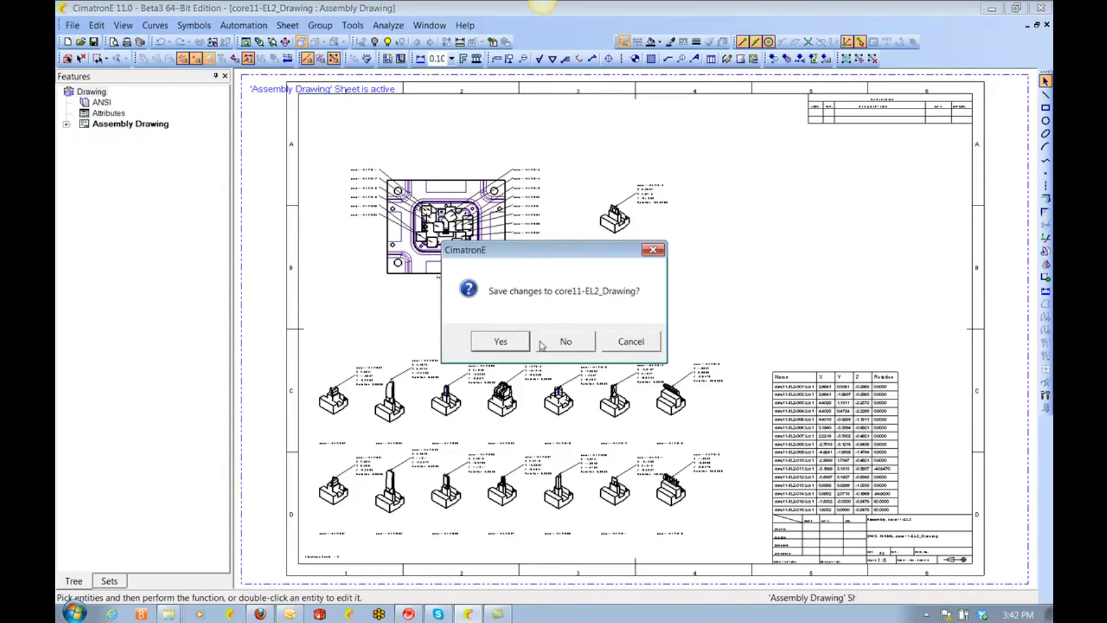
{"action": "left_click", "coordinate": [502, 341]}
{"action": "left_click", "coordinate": [461, 341]}
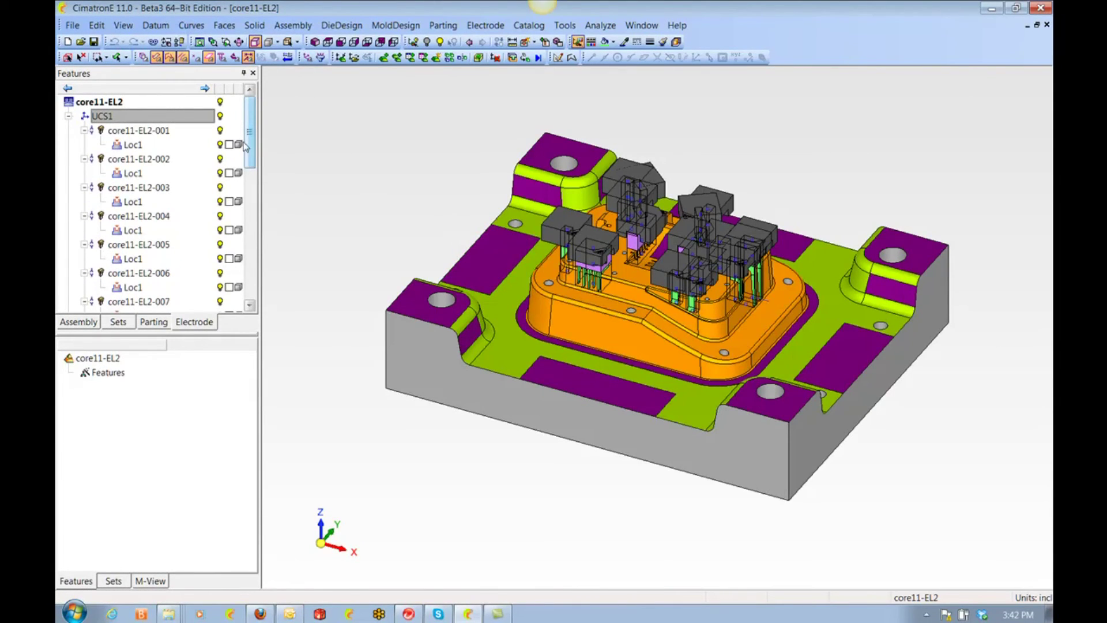
Generate an Electrode Drawing for electrode core11-EL2-001 and dismiss the closing message.
{"action": "right_click", "coordinate": [167, 120]}
{"action": "right_click", "coordinate": [128, 132]}
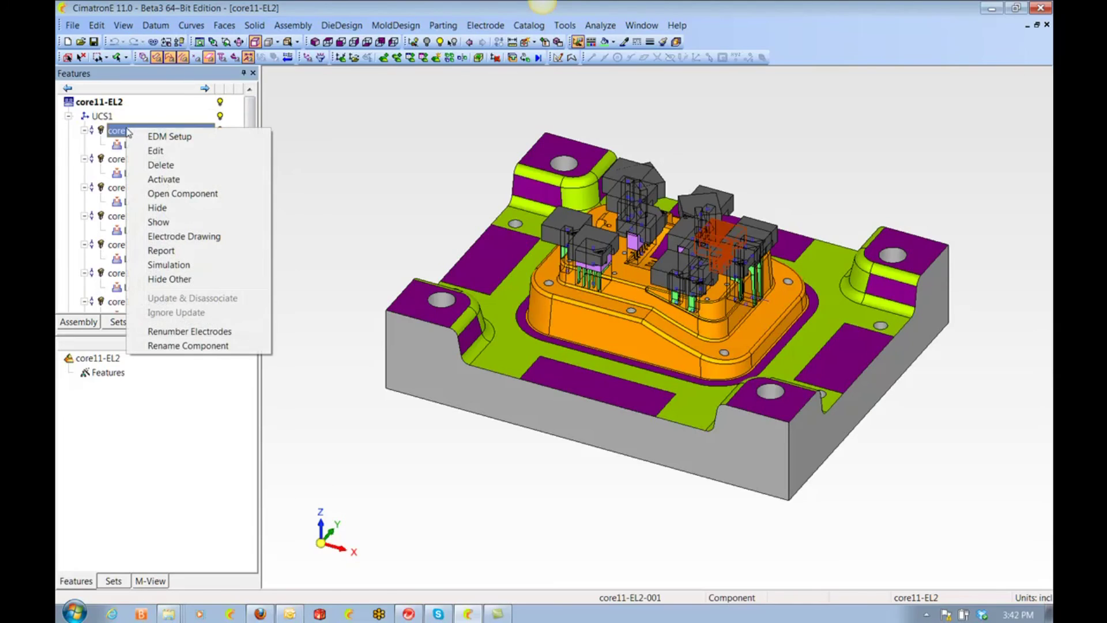
{"action": "left_click", "coordinate": [202, 237]}
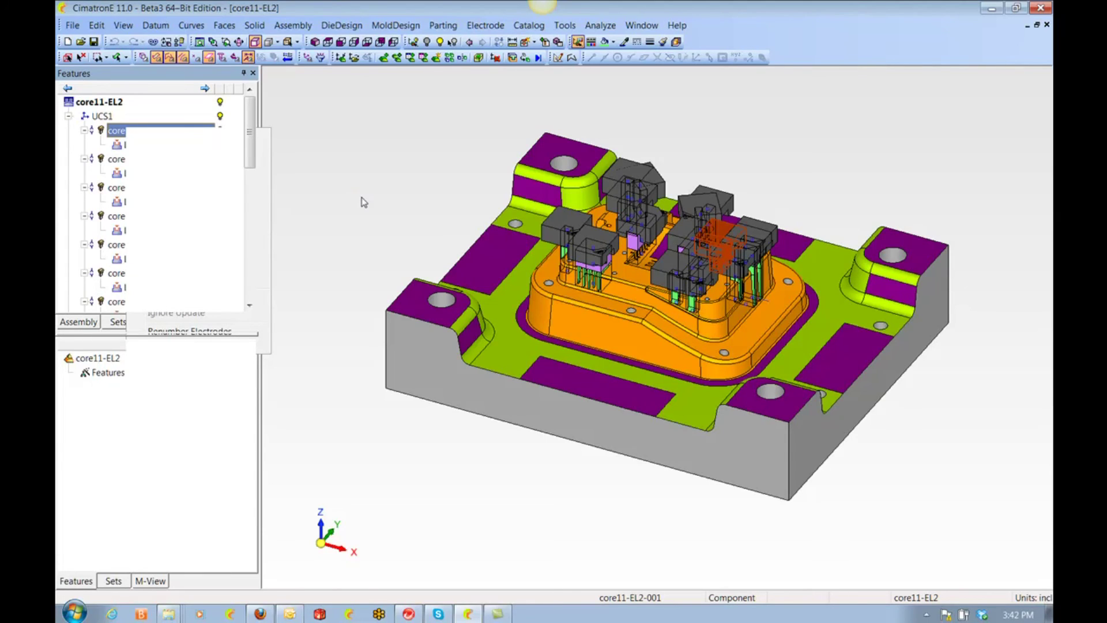
{"action": "left_click", "coordinate": [632, 341]}
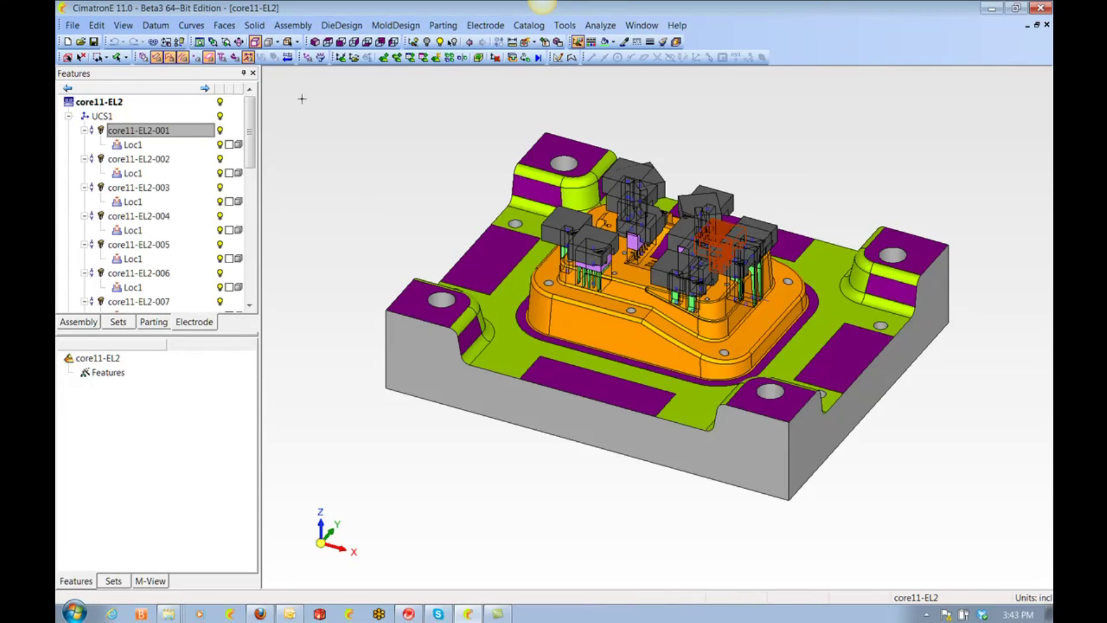
Open core11-EL2-001_Drawing.elt and make Sheet1 the active sheet.
{"action": "left_click", "coordinate": [80, 41]}
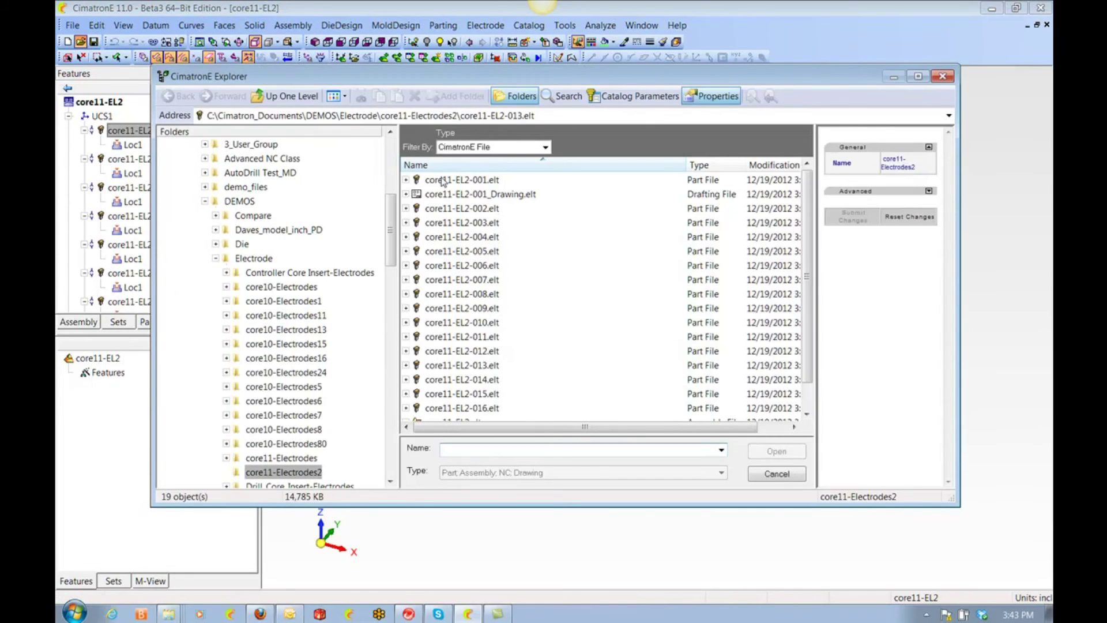
{"action": "left_click", "coordinate": [477, 195]}
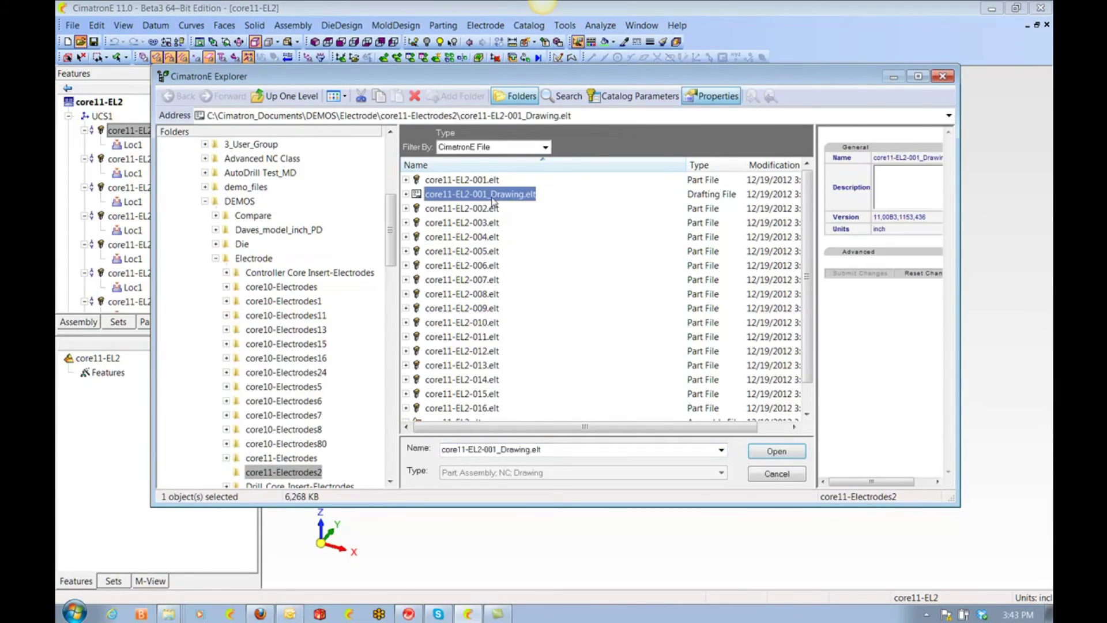
{"action": "mouse_move", "coordinate": [808, 277]}
{"action": "left_mouse_down"}
{"action": "mouse_move", "coordinate": [811, 316]}
{"action": "mouse_move", "coordinate": [822, 262]}
{"action": "left_mouse_up"}
{"action": "left_click", "coordinate": [785, 451]}
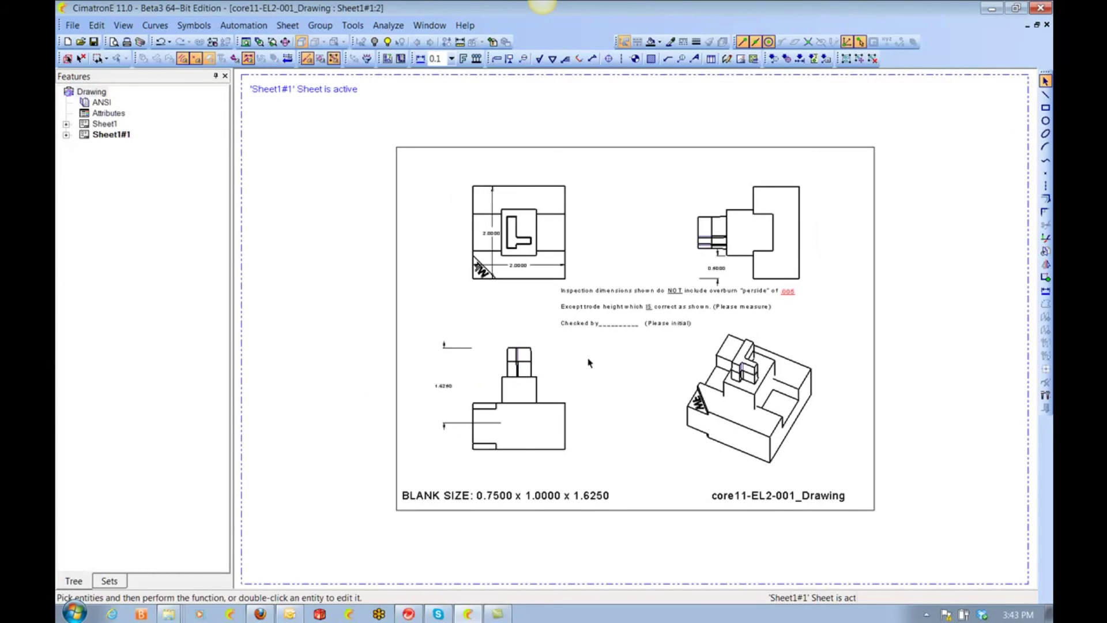
{"action": "double_click", "coordinate": [103, 125]}
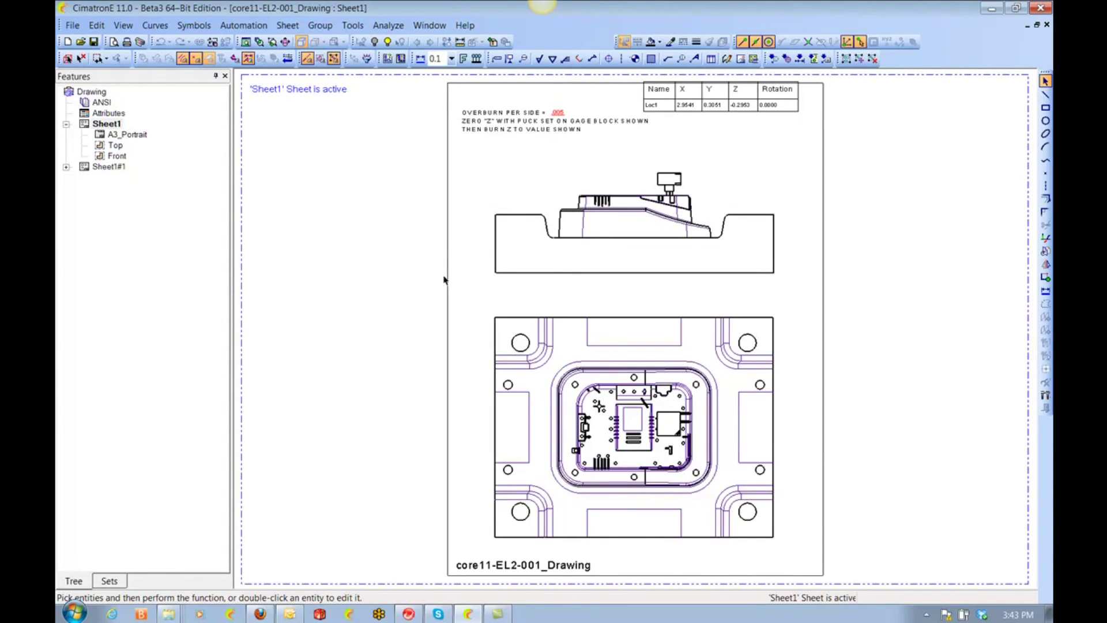
{"action": "middle_click_drag", "start_coordinate": [454, 259], "coordinate": [440, 260], "text": "ctrl"}
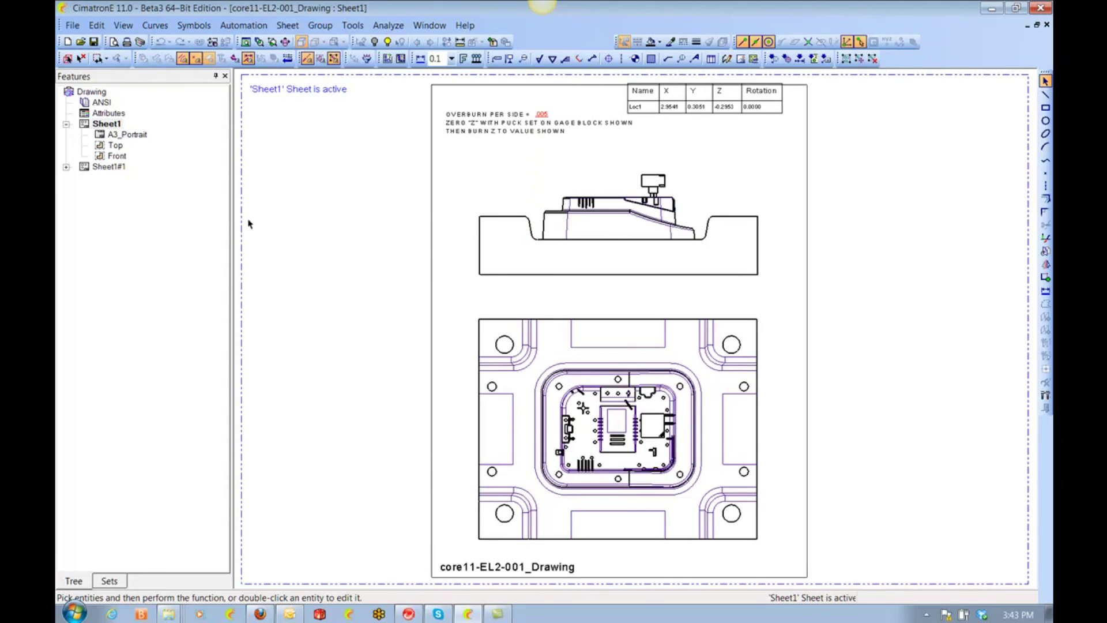
In the view attributes of Sheet1's Top view, turn on hidden model edges for component core11-EL2-001.
{"action": "left_click", "coordinate": [114, 146]}
{"action": "right_click", "coordinate": [114, 149]}
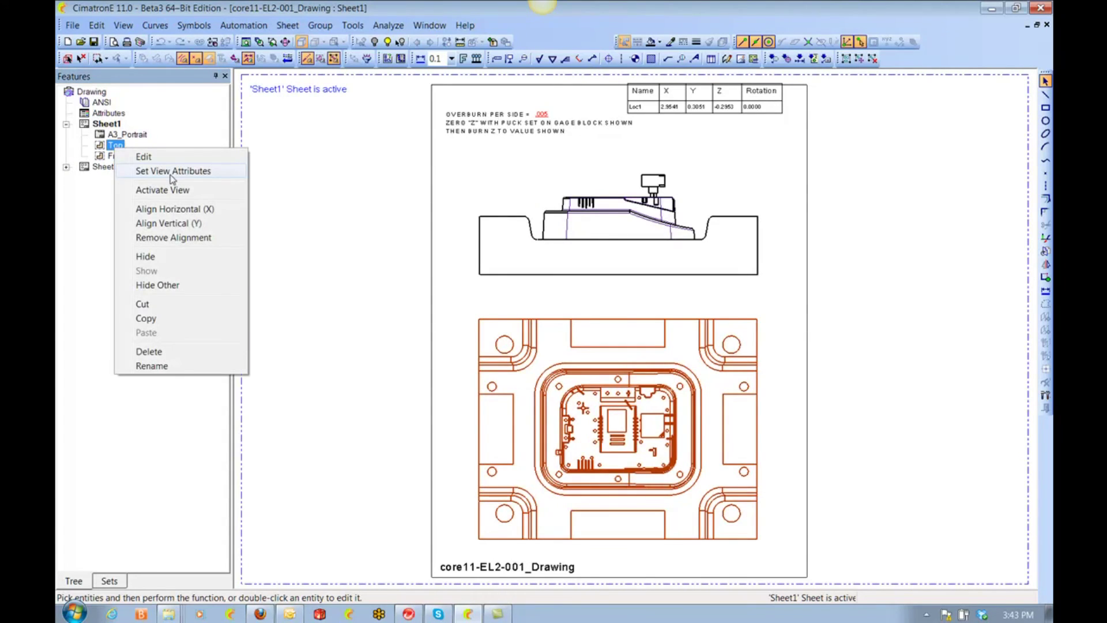
{"action": "left_click", "coordinate": [142, 168]}
{"action": "left_click", "coordinate": [178, 195]}
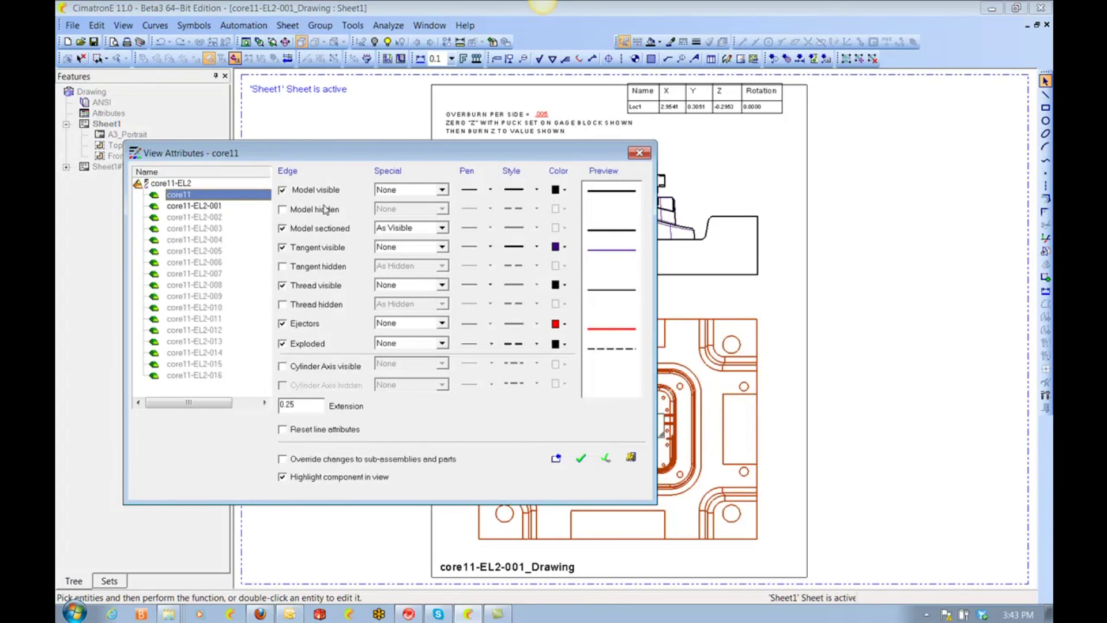
{"action": "left_click", "coordinate": [292, 210]}
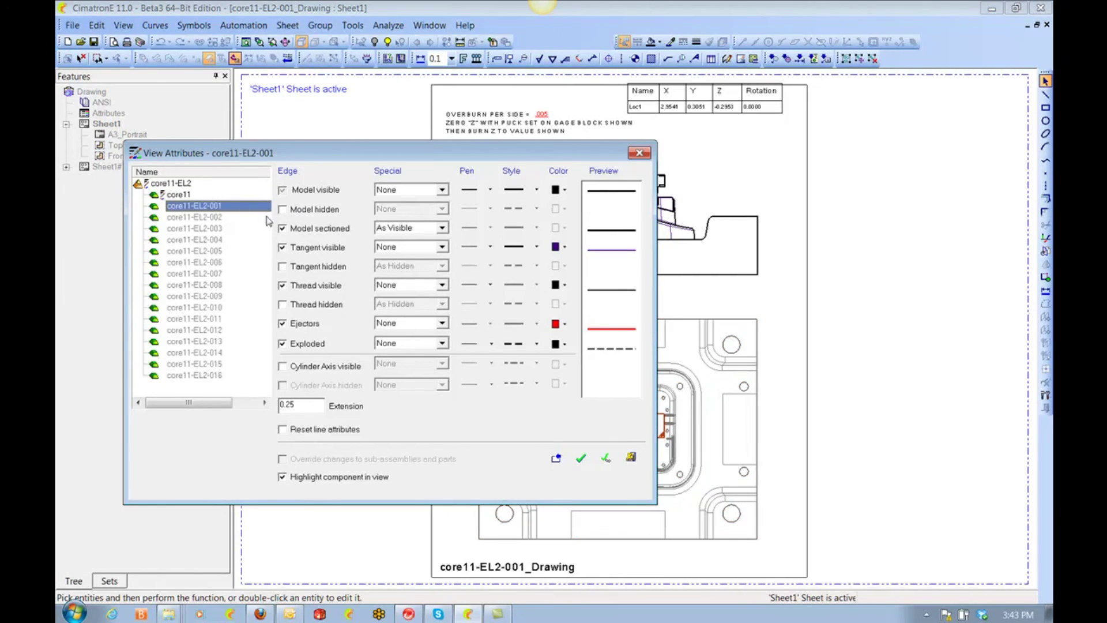
Give core11-EL2-001's hidden model edges a thicker pen, a solid line style and red colour, and apply them to the Top view.
{"action": "left_click", "coordinate": [491, 210]}
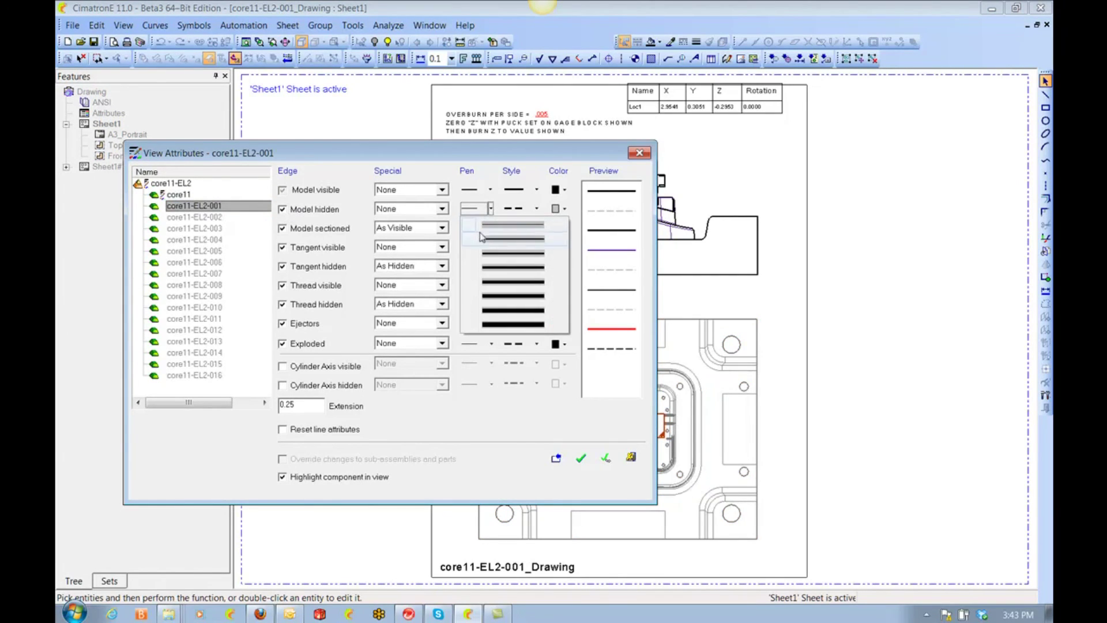
{"action": "left_click", "coordinate": [502, 255]}
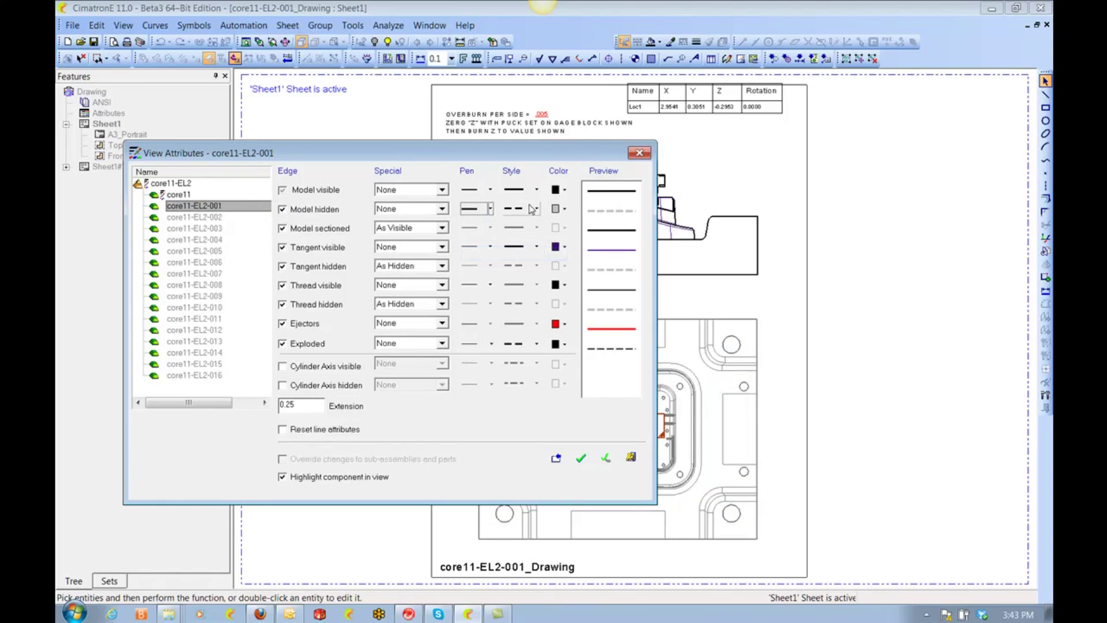
{"action": "left_click", "coordinate": [526, 214]}
{"action": "left_click", "coordinate": [529, 225]}
{"action": "left_click", "coordinate": [566, 209]}
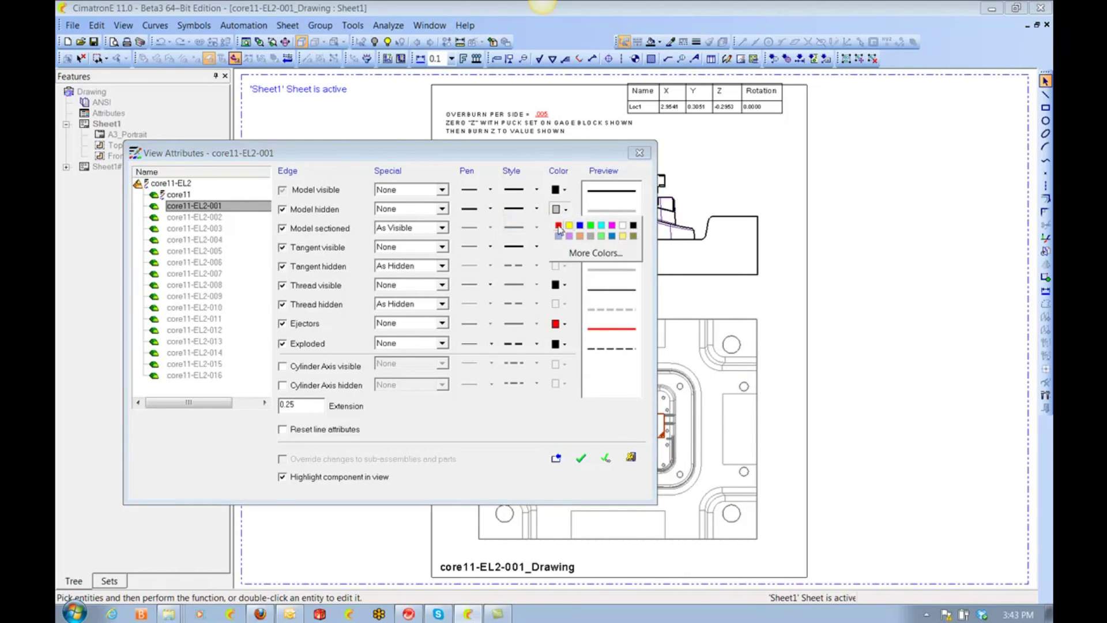
{"action": "left_click", "coordinate": [558, 225]}
{"action": "left_click", "coordinate": [581, 458]}
{"action": "scroll", "coordinate": [571, 150], "scroll_direction": "up", "scroll_amount": 6}
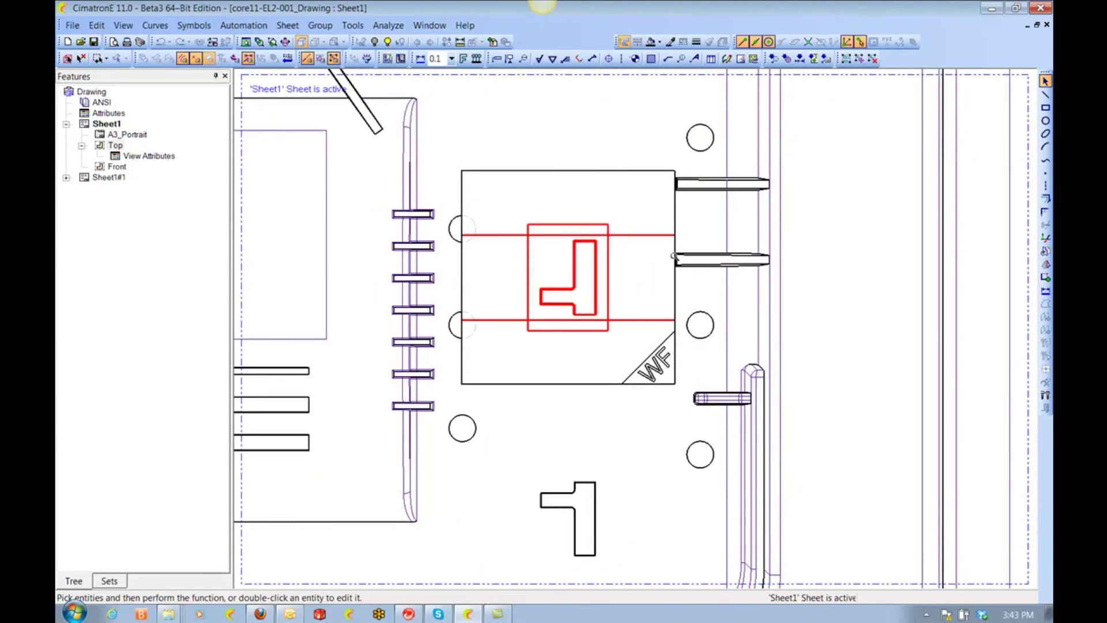
{"action": "scroll", "coordinate": [700, 336], "scroll_direction": "down", "scroll_amount": 5}
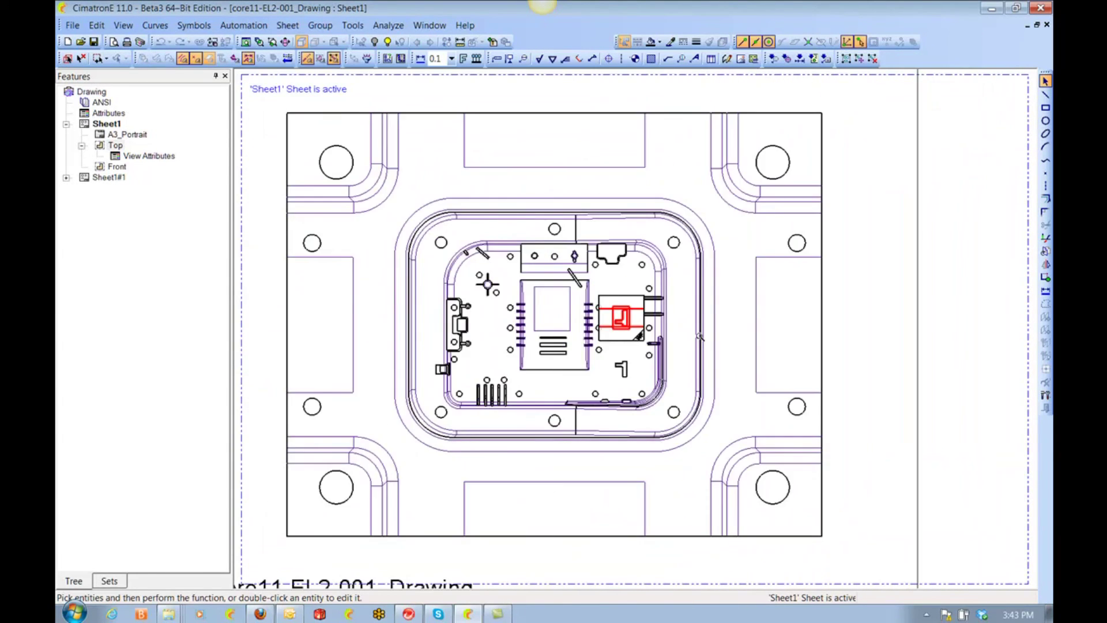
{"action": "scroll", "coordinate": [700, 337], "scroll_direction": "down", "scroll_amount": 5}
{"action": "middle_click_drag", "start_coordinate": [845, 376], "coordinate": [829, 434]}
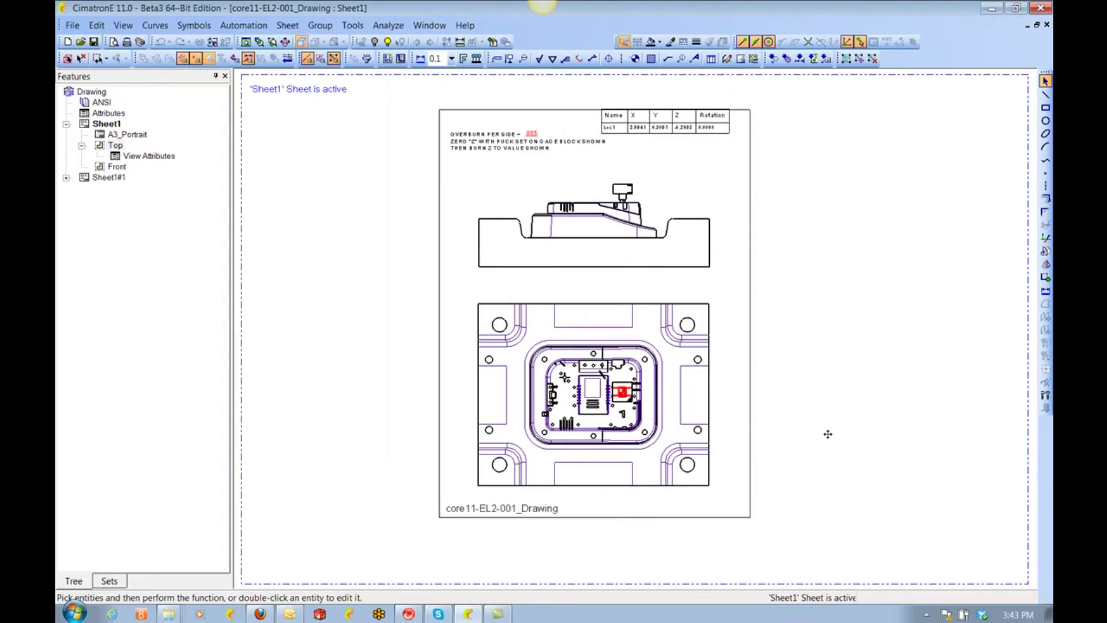